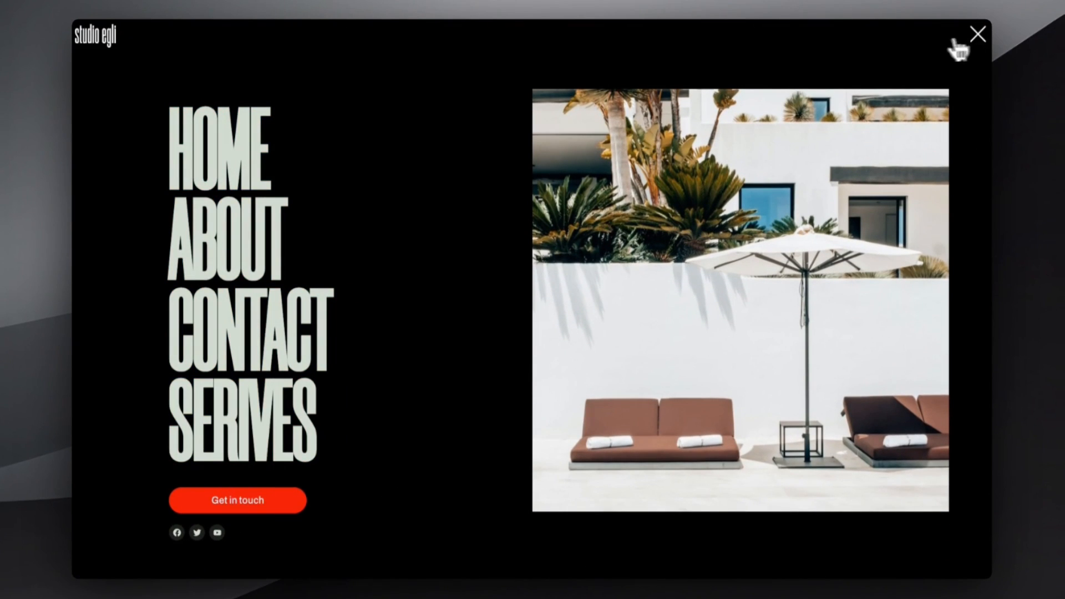
Step: Try the demo menu: open the overlay, follow the ABOUT and HOME links, and scroll
{"action": "left_click", "coordinate": [210, 257]}
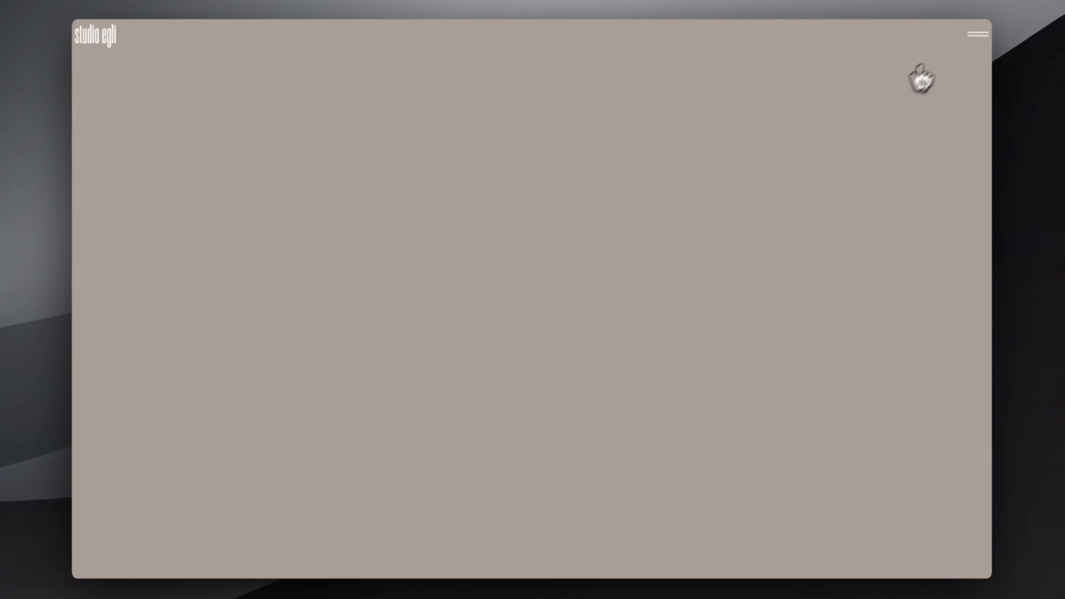
{"action": "left_click", "coordinate": [977, 35]}
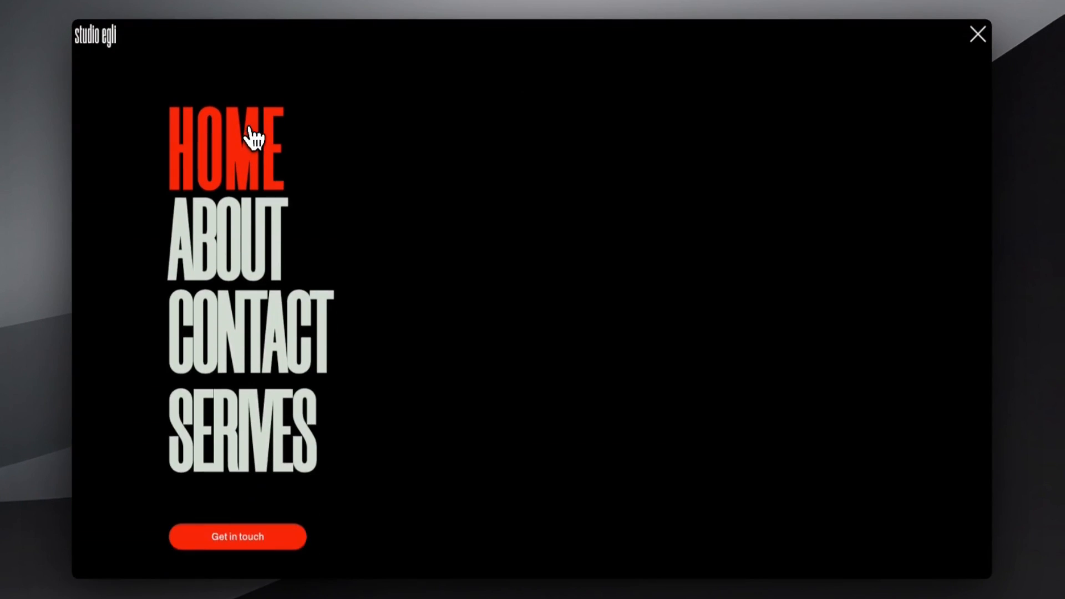
{"action": "left_click", "coordinate": [253, 139]}
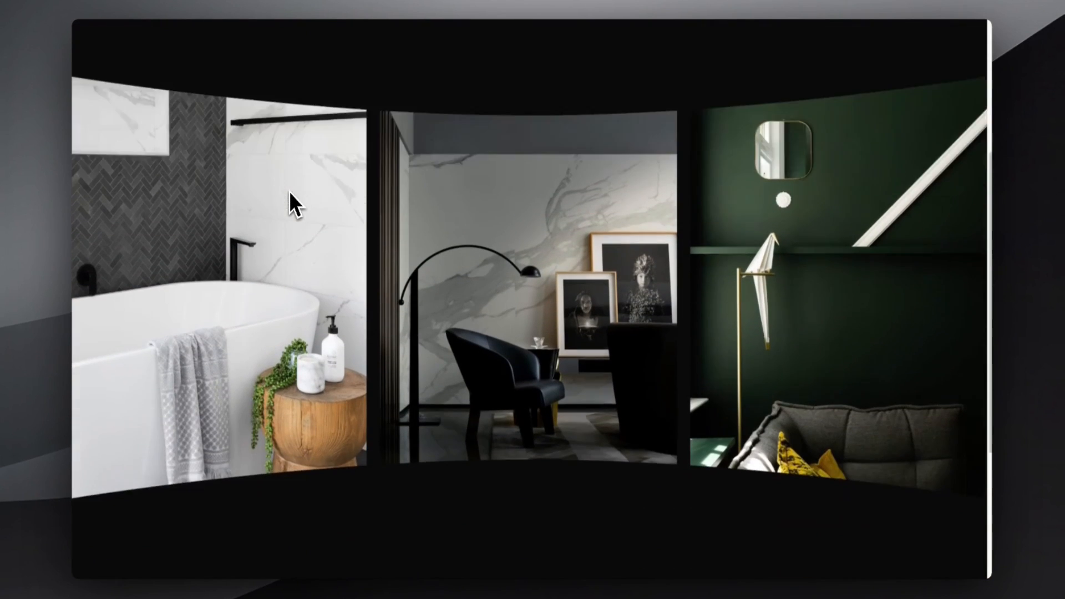
{"action": "scroll", "coordinate": [288, 190], "scroll_direction": "down", "scroll_amount": 4}
{"action": "scroll", "coordinate": [289, 191], "scroll_direction": "up", "scroll_amount": 5}
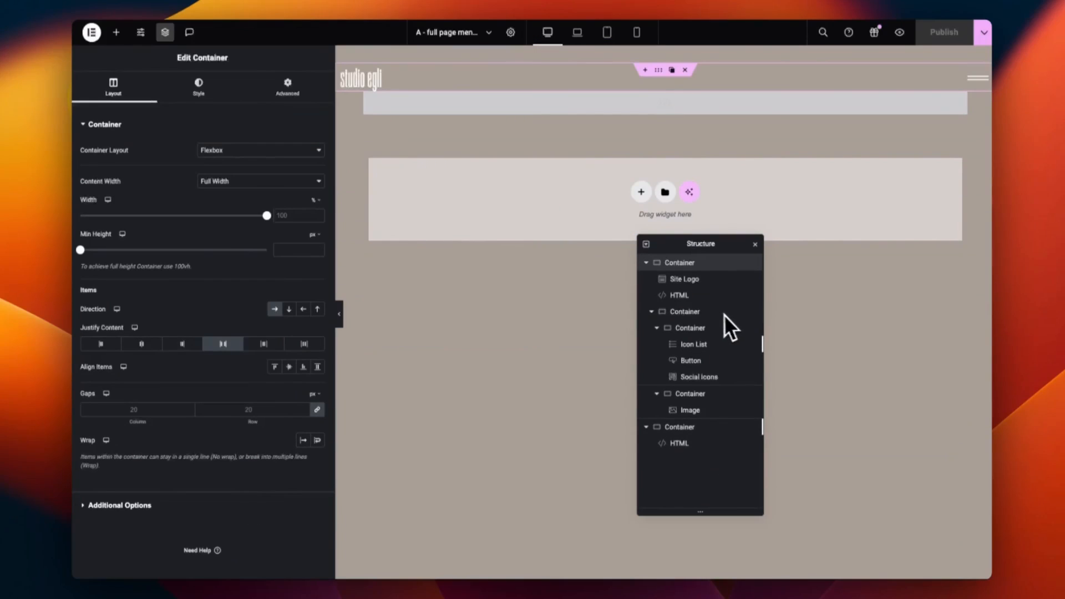
Step: Keep nav as the HTML tag of the menu's inner container
{"action": "left_click", "coordinate": [700, 312]}
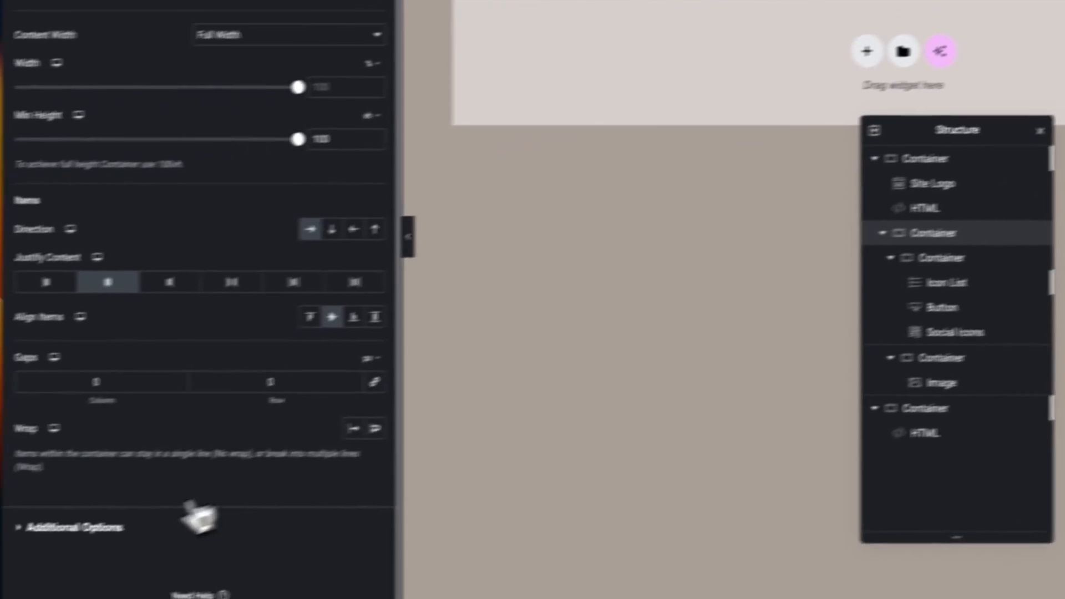
{"action": "left_click", "coordinate": [186, 524]}
{"action": "left_click", "coordinate": [356, 207]}
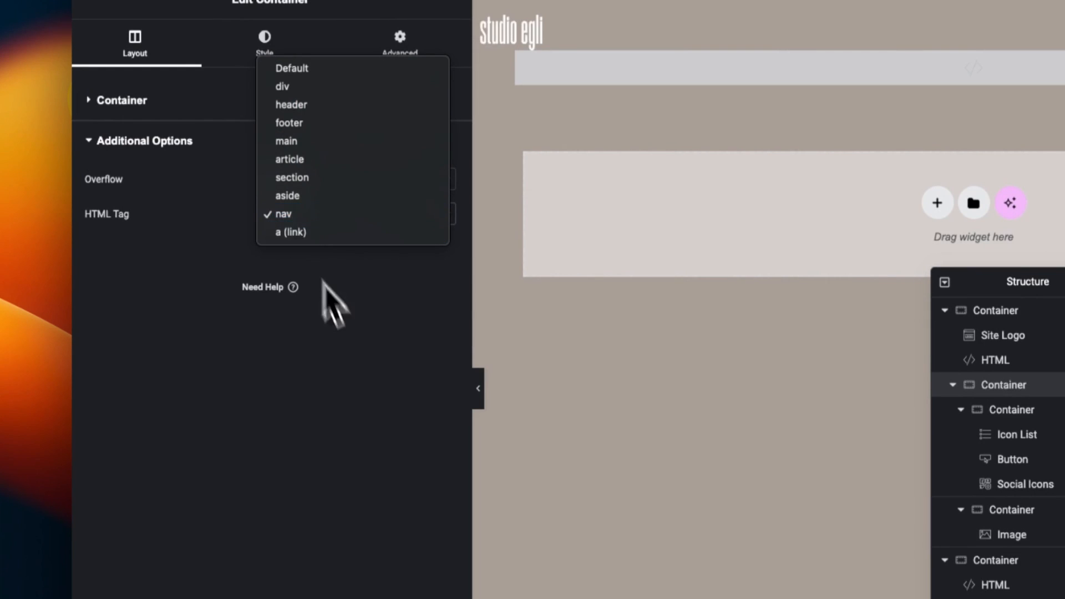
{"action": "left_click", "coordinate": [332, 303]}
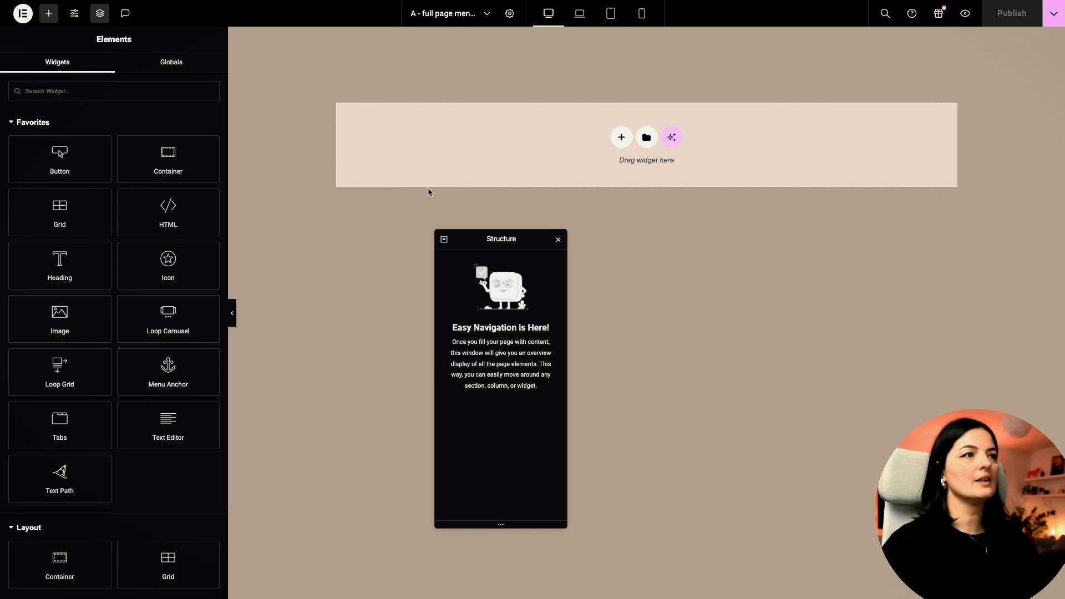
Step: Add a Full Width container with Row direction and Space Between justification
{"action": "left_click", "coordinate": [161, 162]}
{"action": "left_click", "coordinate": [208, 167]}
{"action": "left_click", "coordinate": [170, 181]}
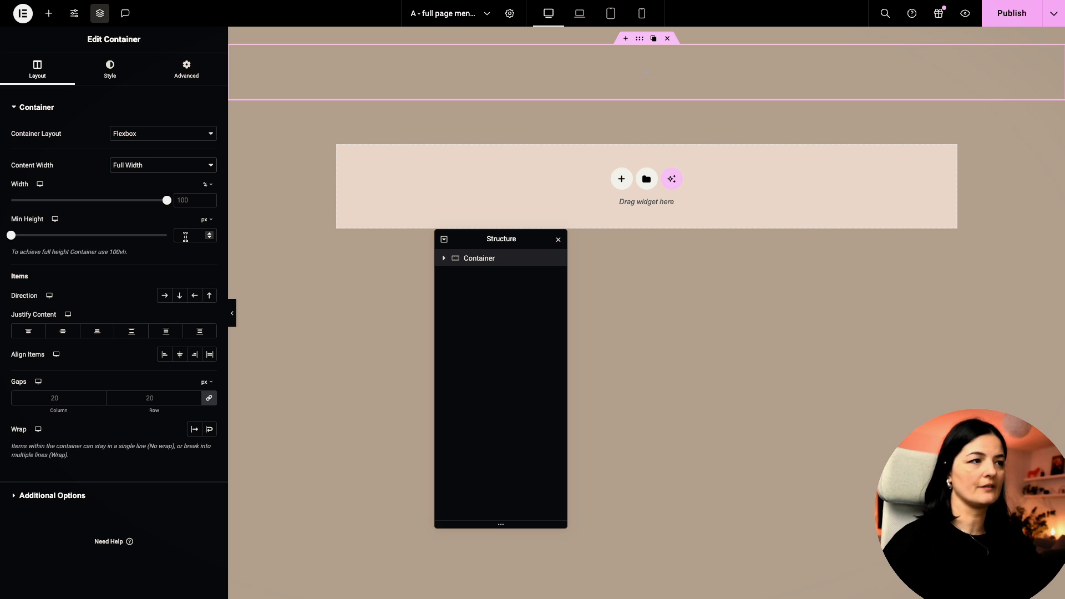
{"action": "left_click", "coordinate": [163, 300]}
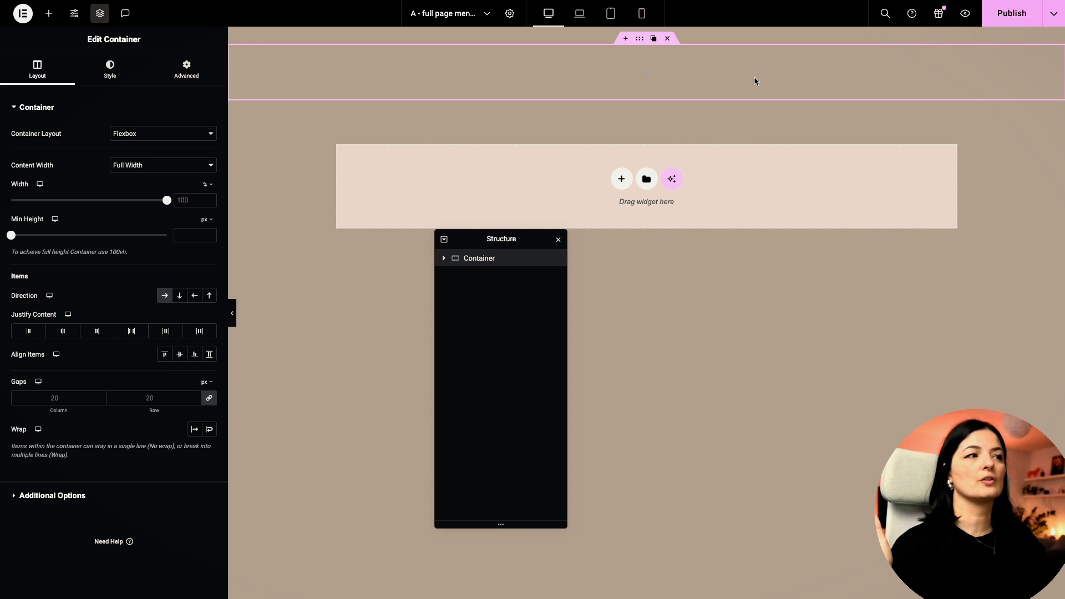
{"action": "left_click", "coordinate": [137, 335]}
{"action": "left_click", "coordinate": [186, 70]}
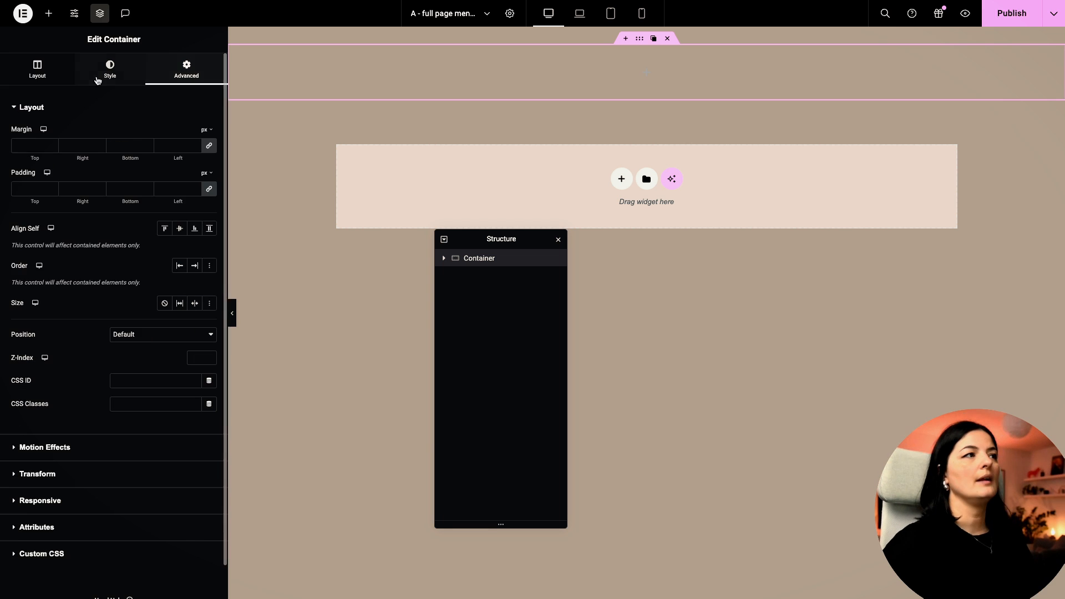
{"action": "left_click", "coordinate": [38, 70]}
Step: Find the Site Logo widget by searching 'site' and place it in the header container
{"action": "left_click", "coordinate": [50, 15]}
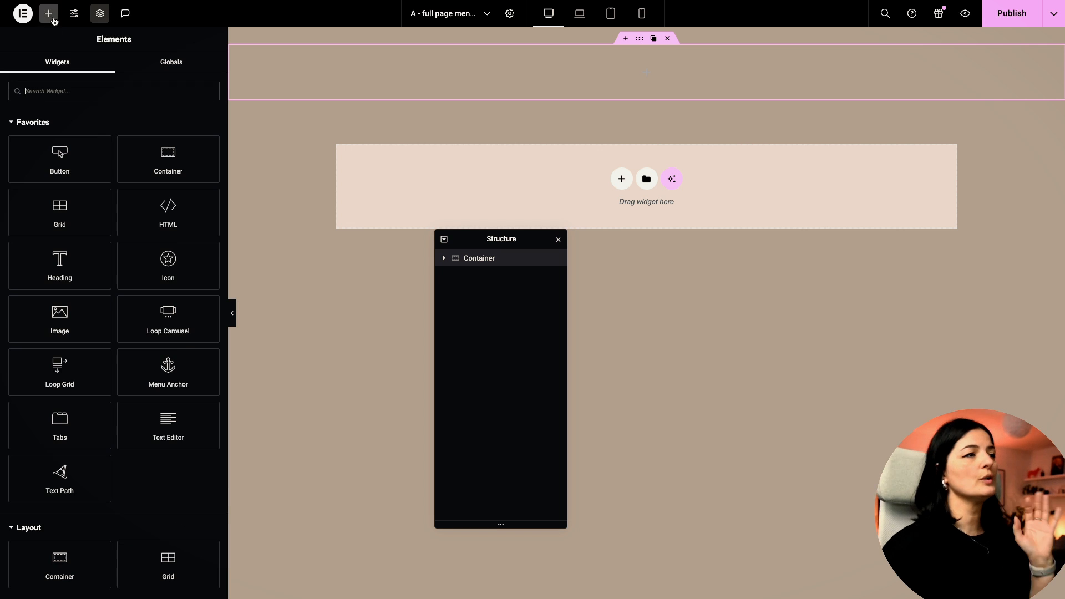
{"action": "left_click", "coordinate": [151, 87]}
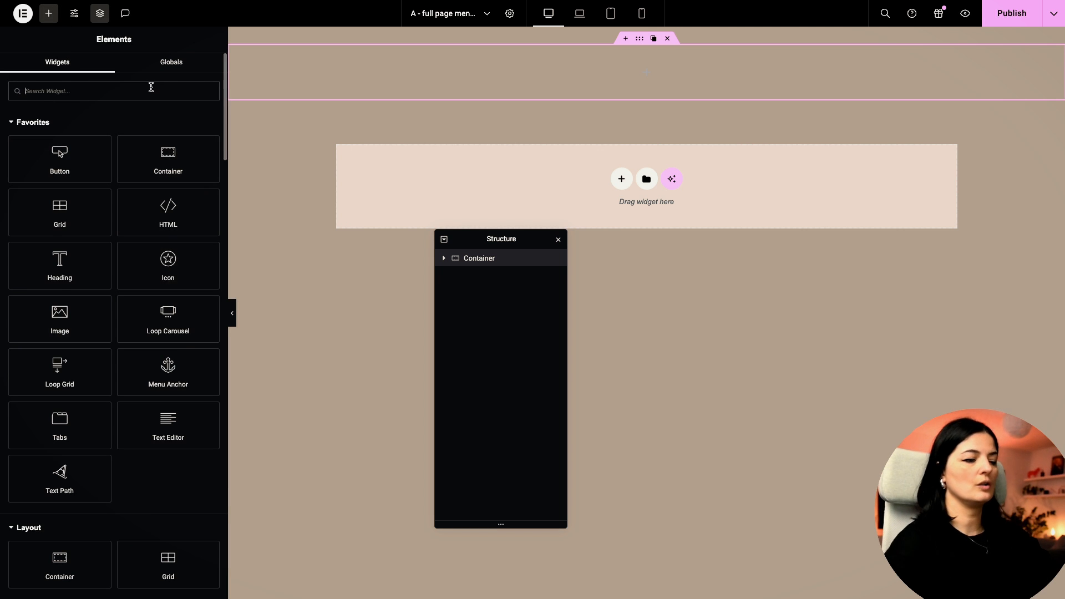
{"action": "type", "text": "log"}
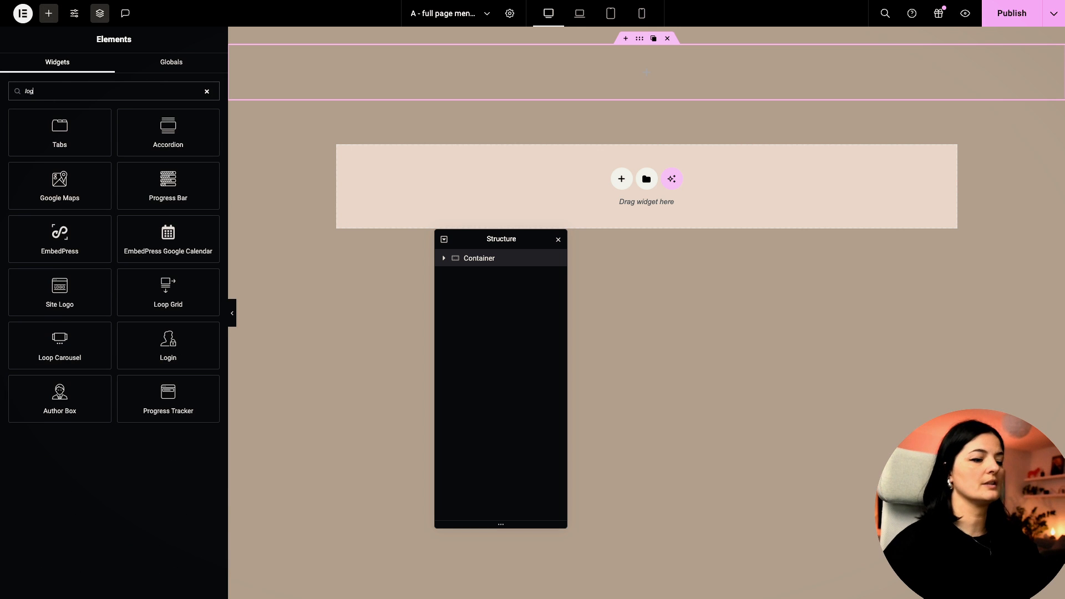
{"action": "key", "text": "BackSpace"}
{"action": "key", "text": "BackSpace"}
{"action": "key", "text": "BackSpace"}
{"action": "type", "text": "site"}
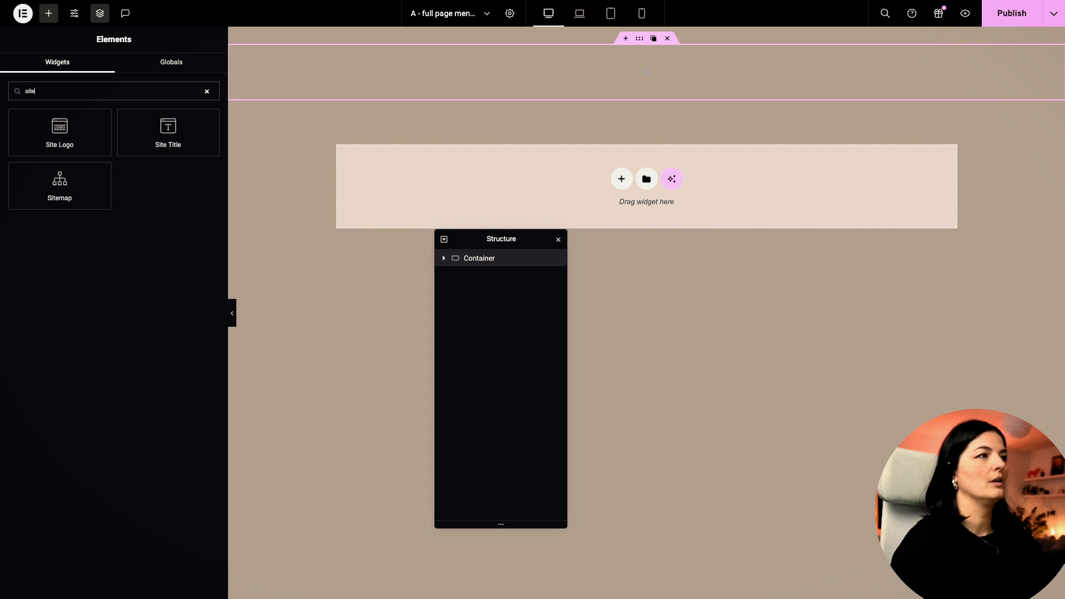
{"action": "left_click_drag", "start_coordinate": [135, 118], "coordinate": [646, 72]}
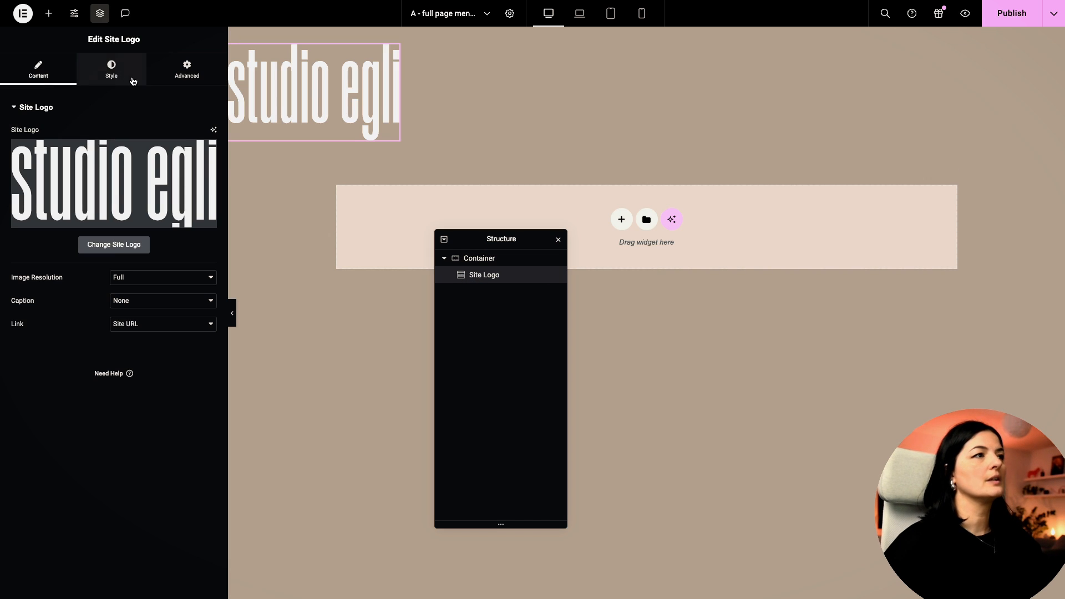
Step: Set the Site Logo width to 25% and reselect the header container
{"action": "left_click", "coordinate": [106, 67]}
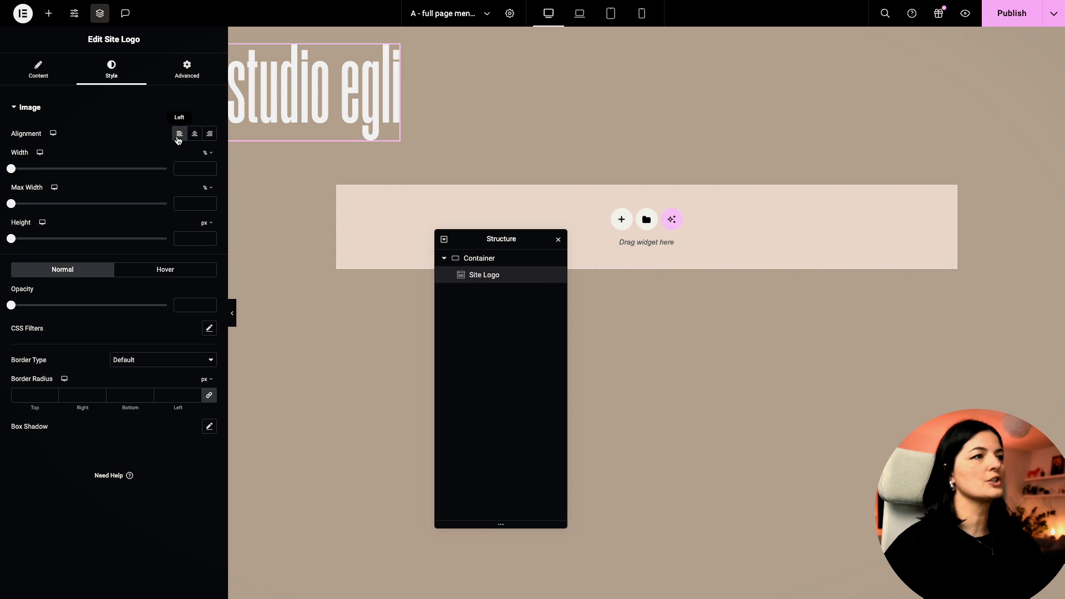
{"action": "left_click", "coordinate": [185, 167]}
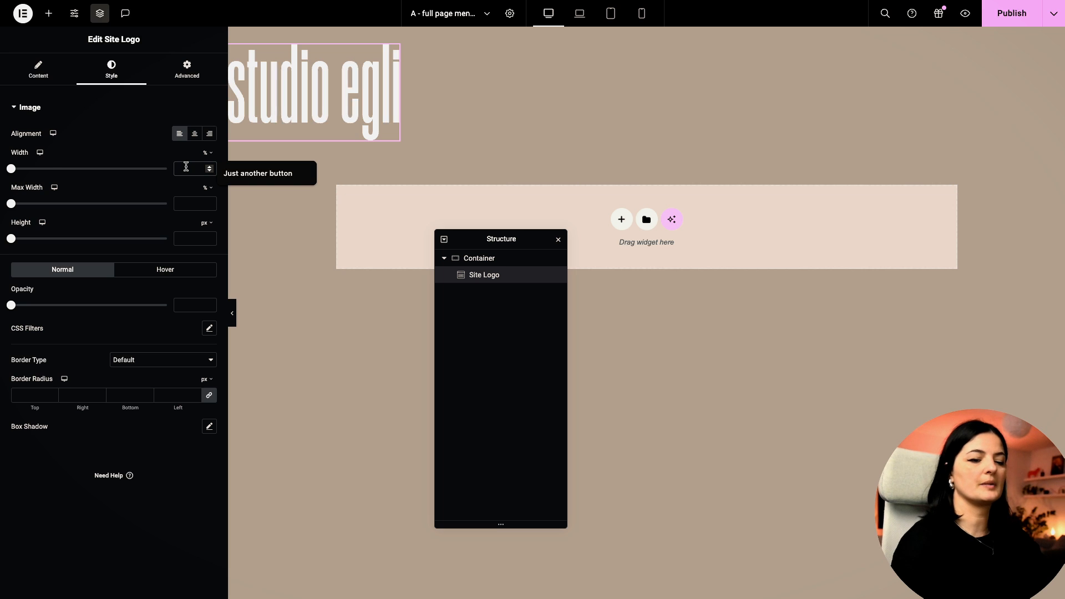
{"action": "type", "text": "25"}
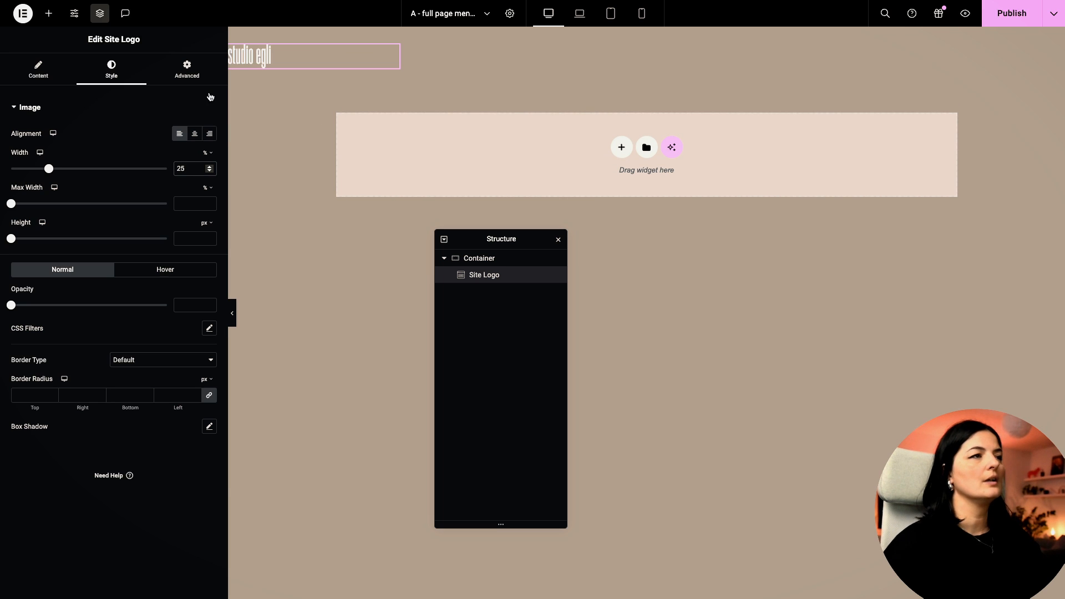
{"action": "left_click", "coordinate": [189, 71]}
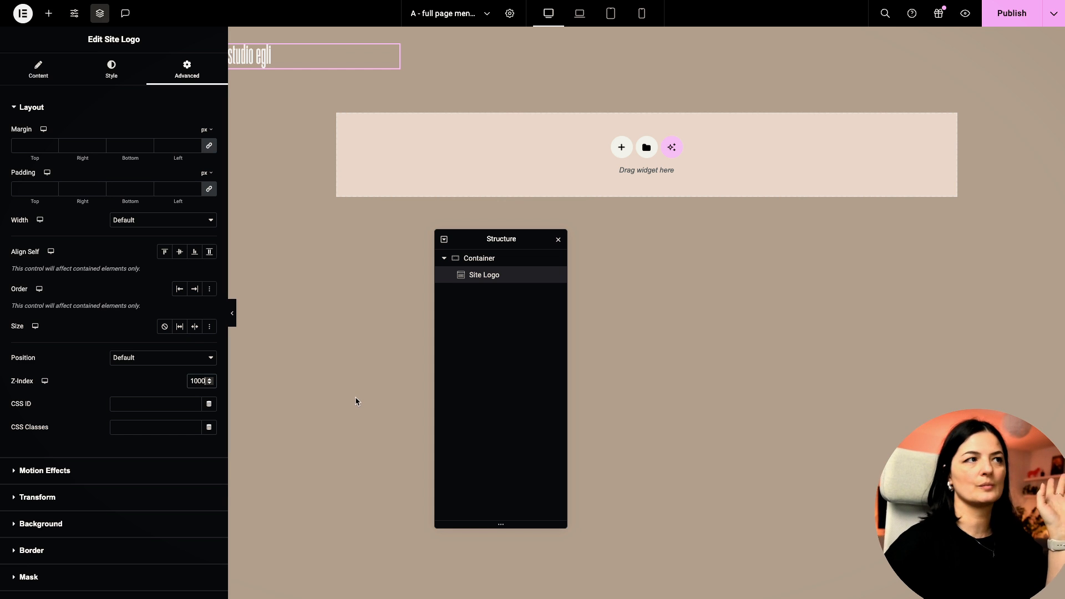
{"action": "left_click", "coordinate": [492, 259]}
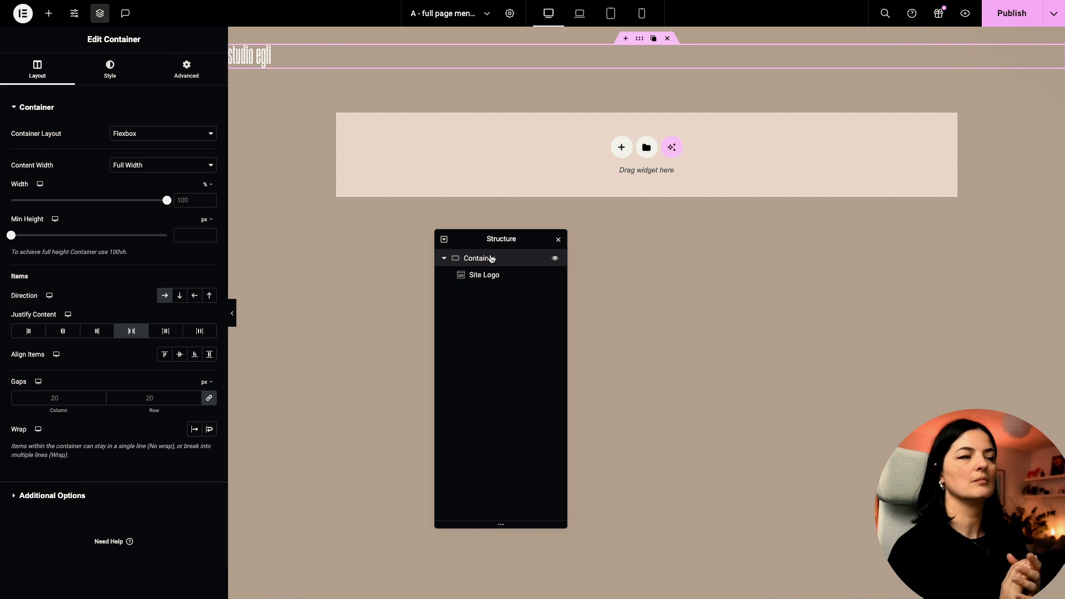
{"action": "left_click", "coordinate": [49, 22]}
Step: Add an HTML widget with the toggle-btn div and burger button markup
{"action": "left_click", "coordinate": [167, 277]}
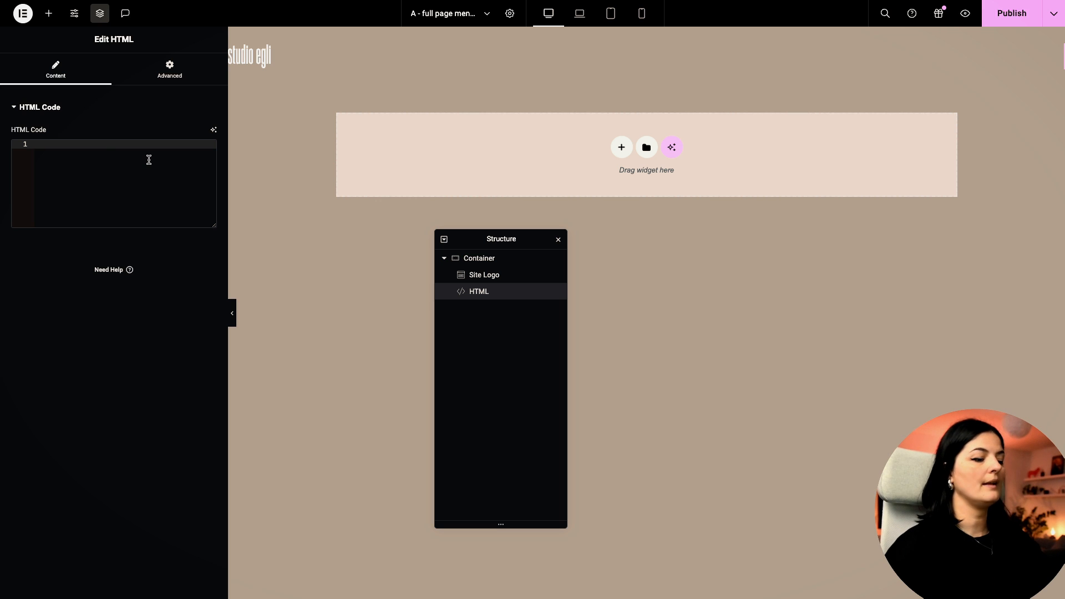
{"action": "type", "text": "<div class=\"toggle-btn\">         <button           class=\"burger\"           onclick=\"this.classList.toggle('active');\"         ></button>       </div>"}
{"action": "left_click", "coordinate": [62, 197]}
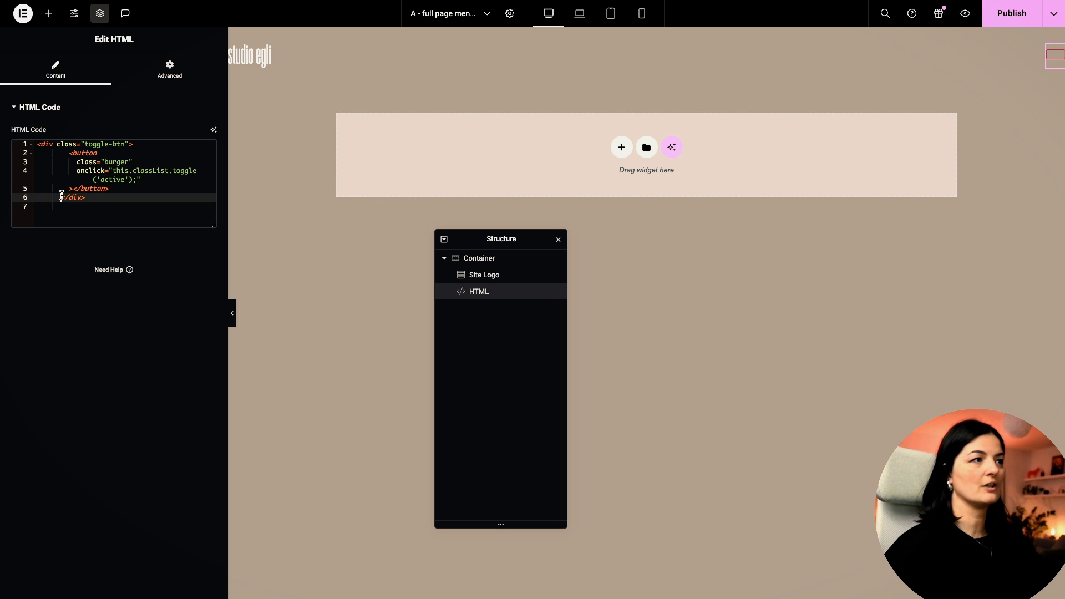
{"action": "left_click_drag", "start_coordinate": [228, 144], "coordinate": [322, 121]}
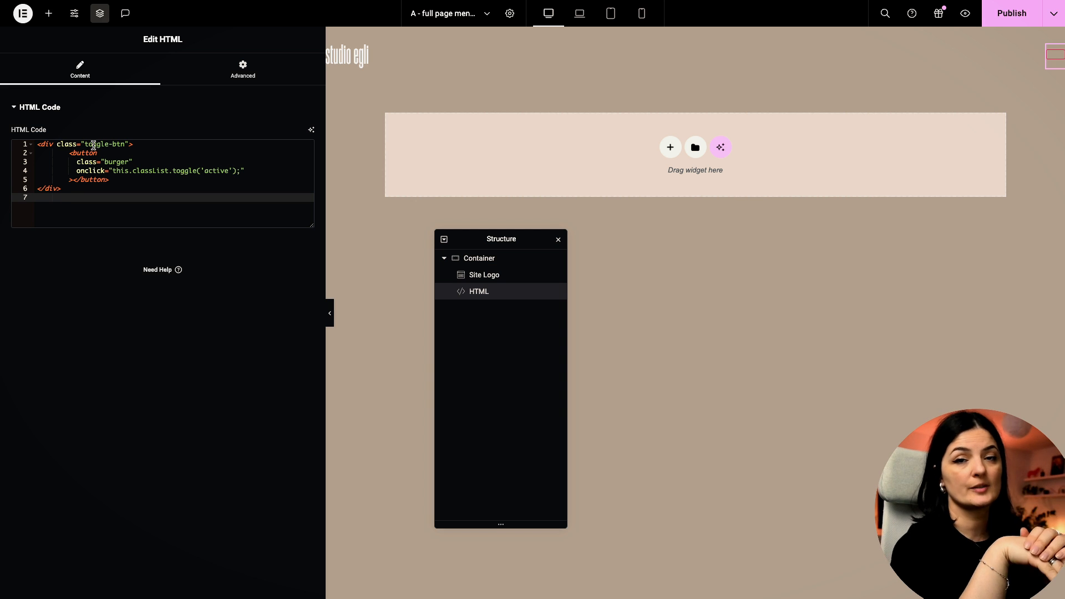
{"action": "left_click", "coordinate": [476, 261]}
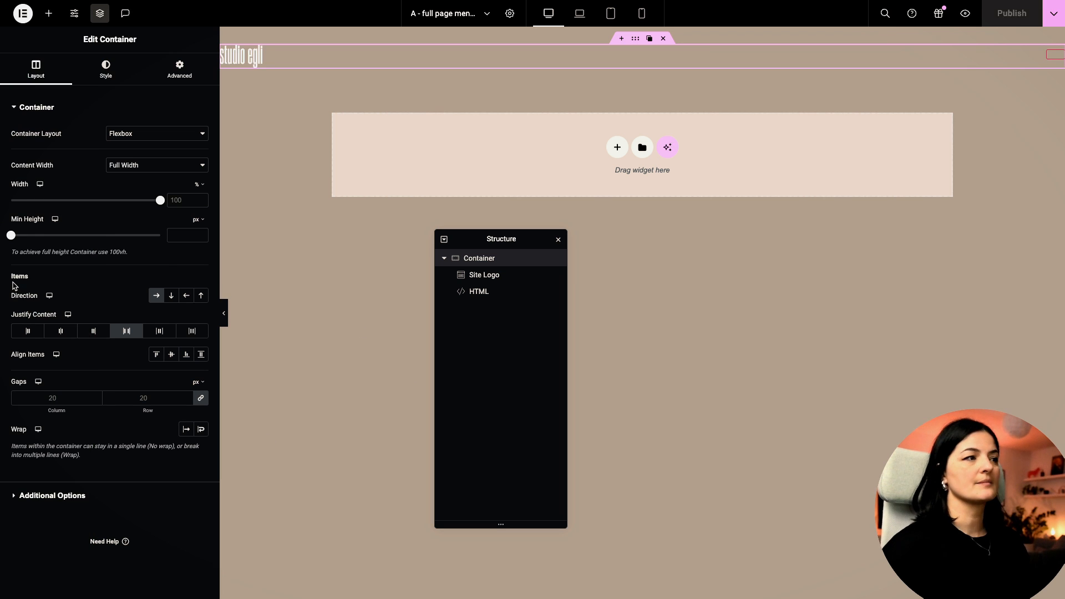
Step: Paste the .burger:focus and .overlay rules into the container's Custom CSS and publish
{"action": "left_click", "coordinate": [188, 78]}
{"action": "left_click", "coordinate": [79, 558]}
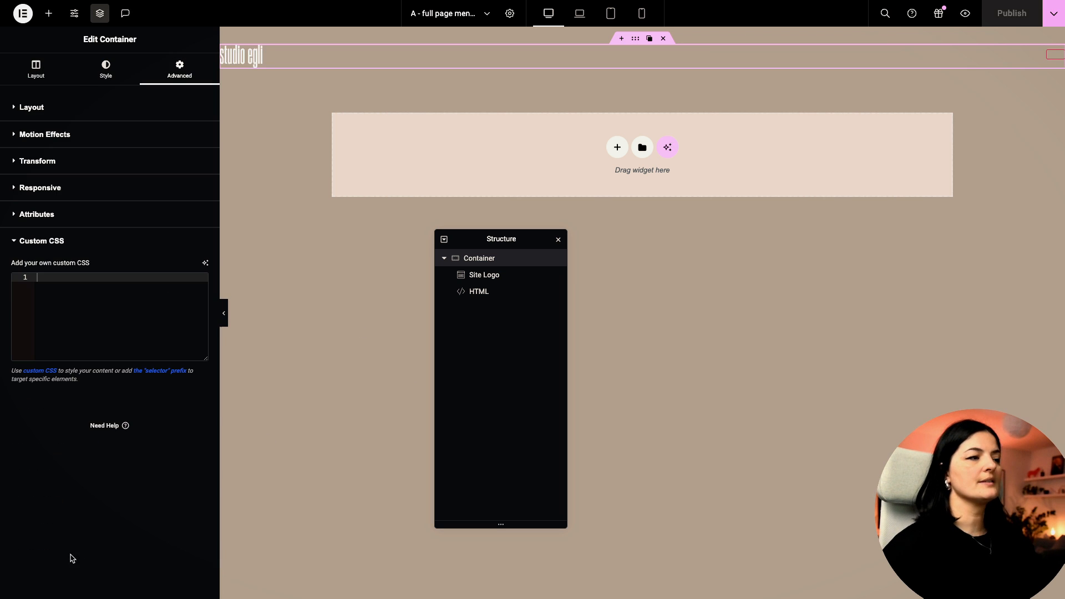
{"action": "type", "text": ".burger:focus {     border: none !important;     outline: none !important; }  .overlay {   position: fixed;   top: 0;   left: 0;   clip-path: polygon(0 0, 100% 0, 100% 0, 0 0);   will-change: transform; }"}
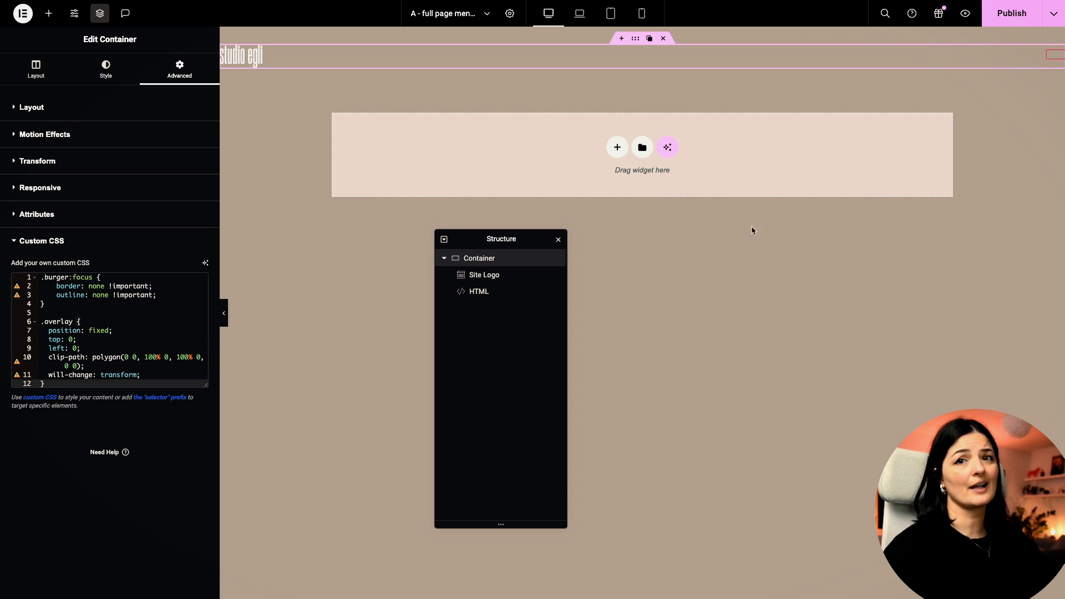
{"action": "left_click", "coordinate": [1003, 21]}
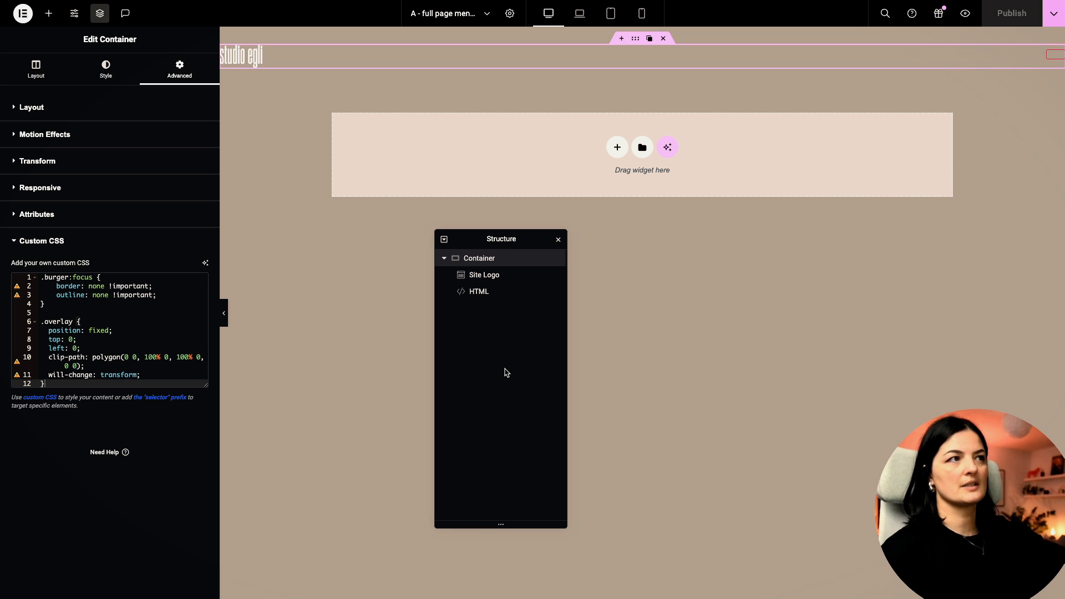
{"action": "left_click", "coordinate": [51, 13]}
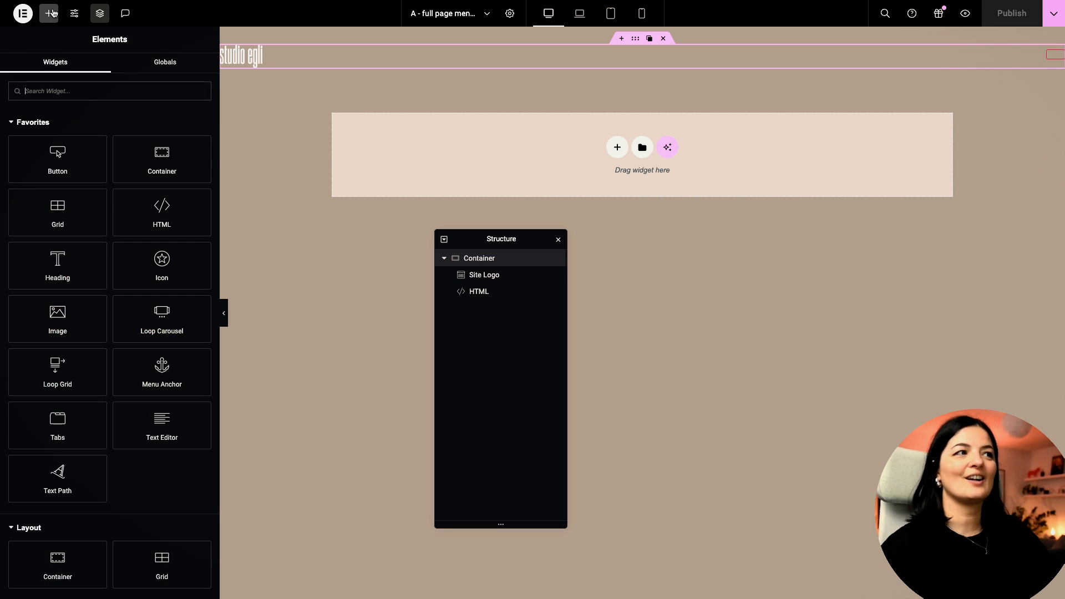
Step: Add a Full Width, 100vh inner container with the CSS class 'overlay'
{"action": "left_click", "coordinate": [141, 137]}
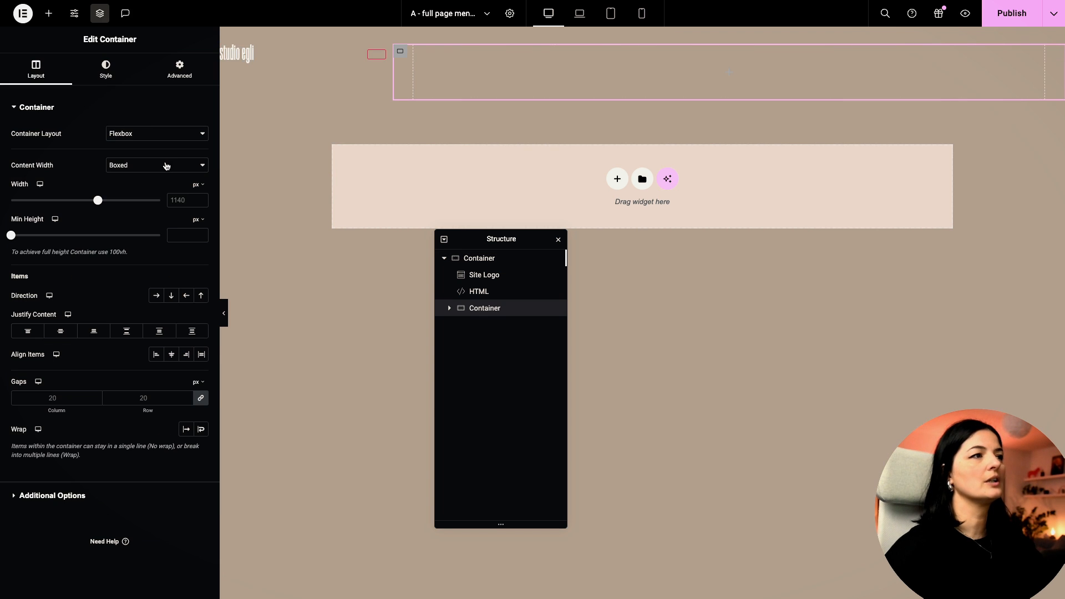
{"action": "left_click", "coordinate": [166, 165]}
{"action": "left_click", "coordinate": [158, 180]}
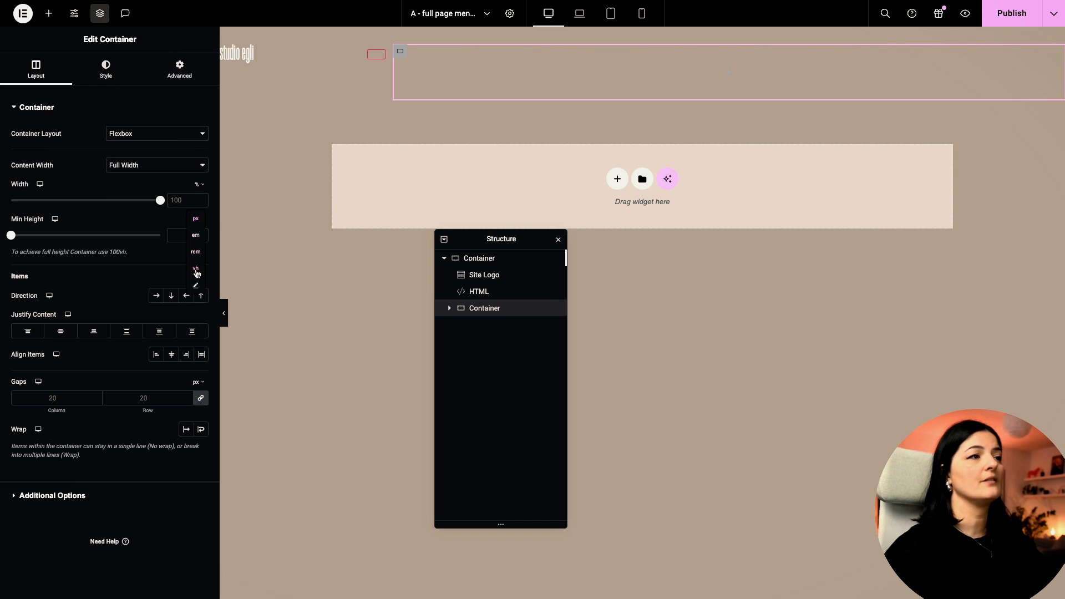
{"action": "type", "text": "100"}
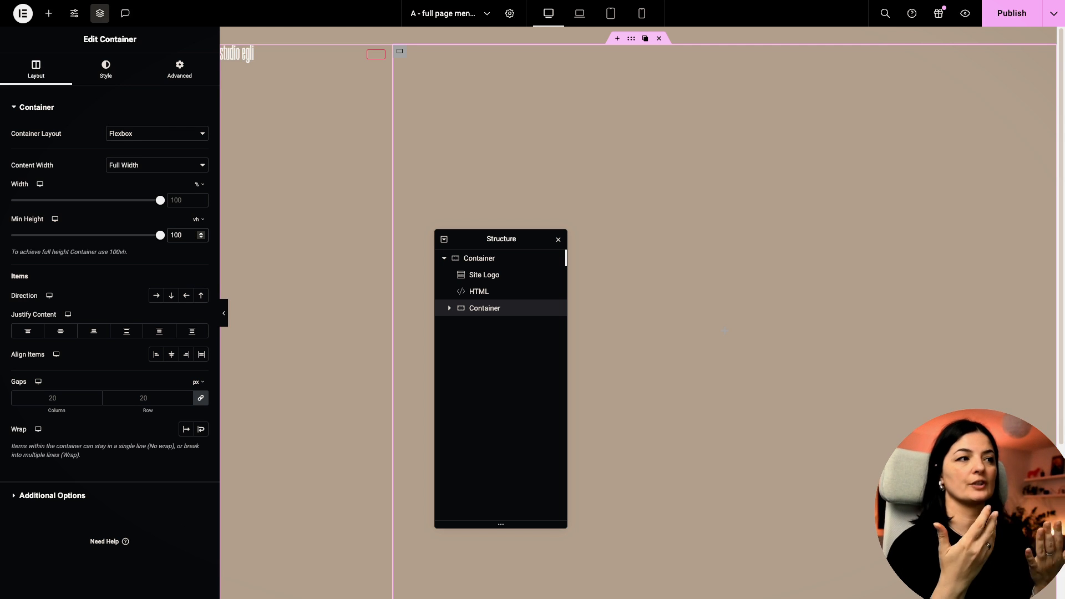
{"action": "left_click", "coordinate": [158, 74]}
{"action": "left_click", "coordinate": [154, 404]}
{"action": "type", "text": "overlay"}
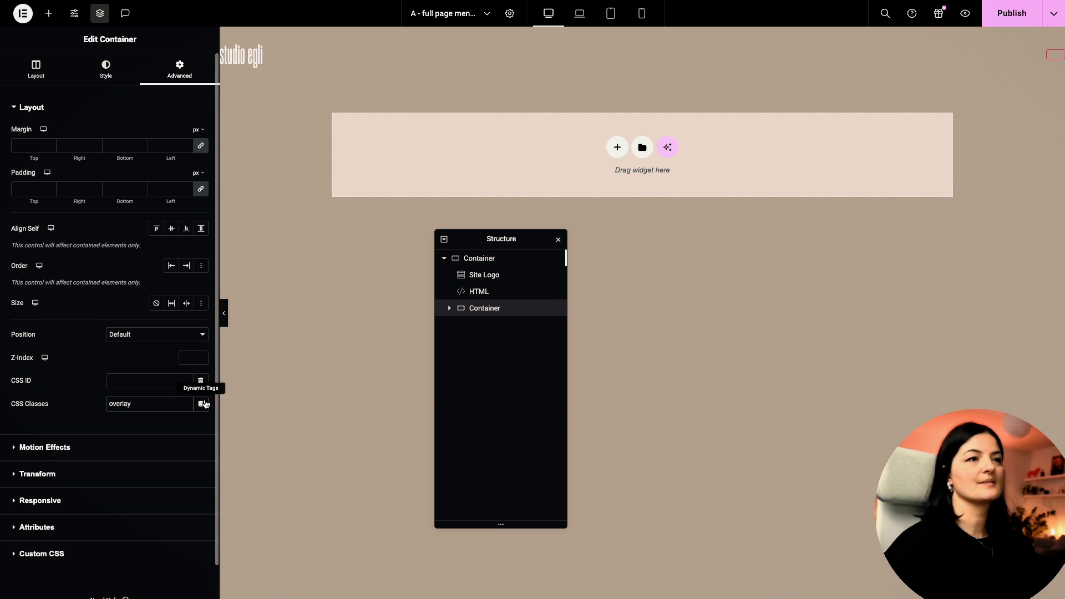
Step: Review the outer container's .overlay CSS, then give the overlay container z-index 9999
{"action": "left_click", "coordinate": [497, 260]}
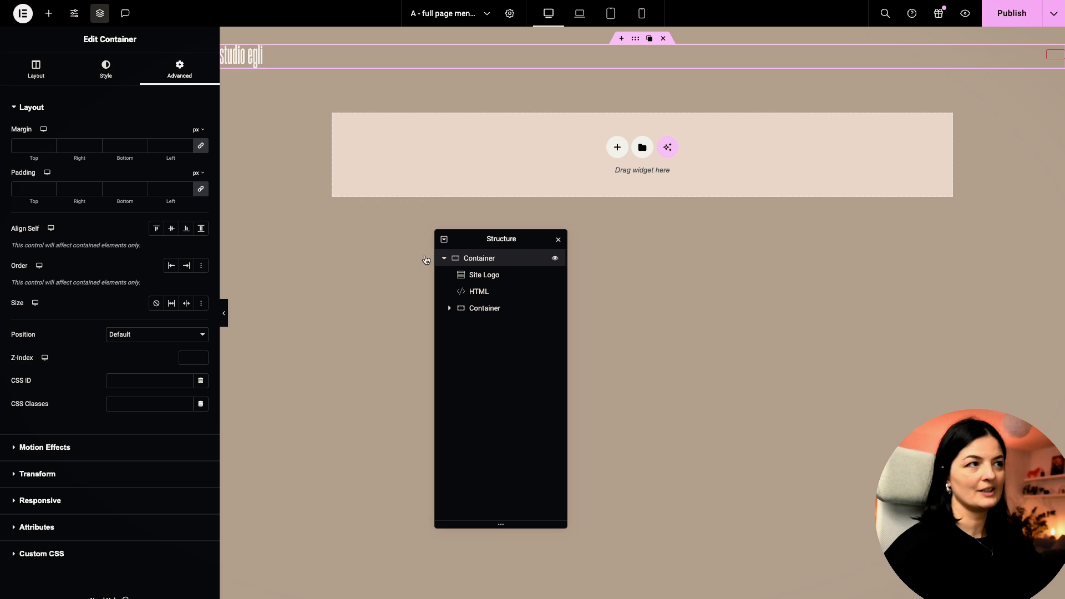
{"action": "scroll", "coordinate": [38, 541], "scroll_direction": "down", "scroll_amount": 1}
{"action": "left_click", "coordinate": [45, 521]}
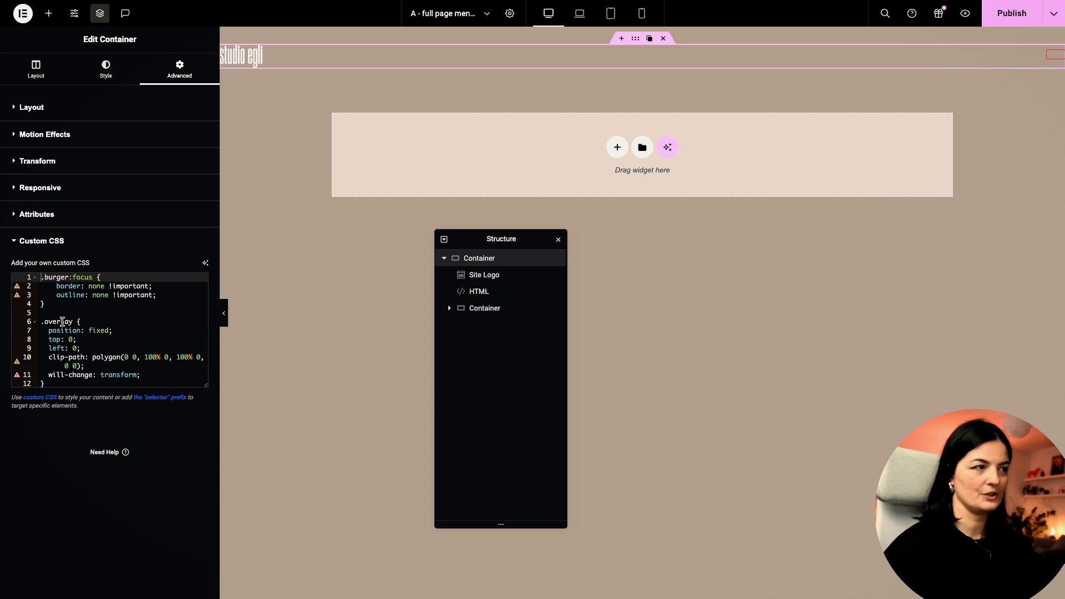
{"action": "left_click_drag", "start_coordinate": [44, 331], "coordinate": [88, 345]}
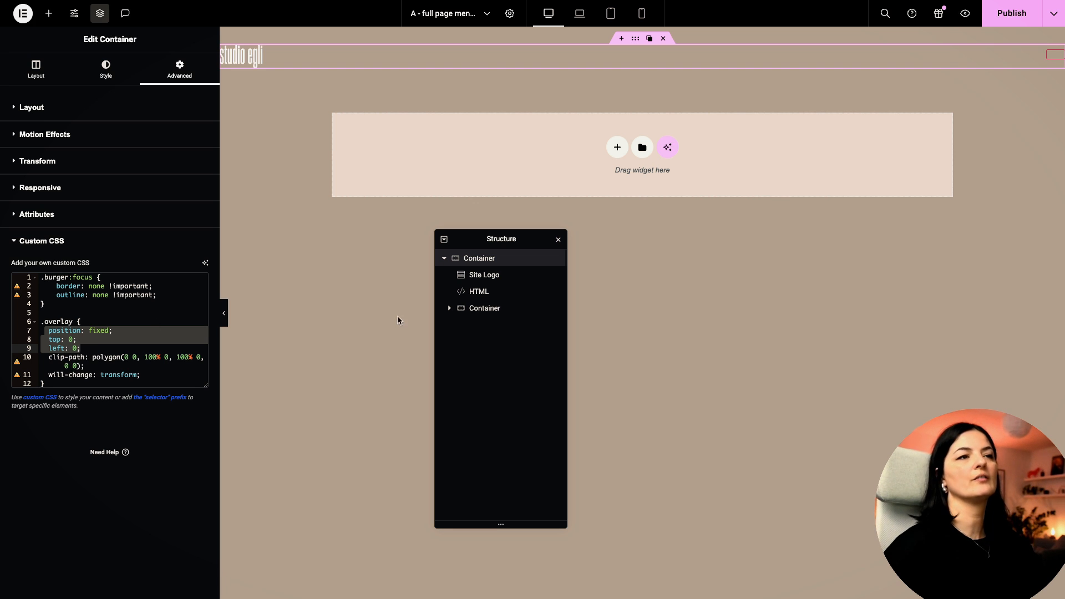
{"action": "left_click", "coordinate": [481, 308]}
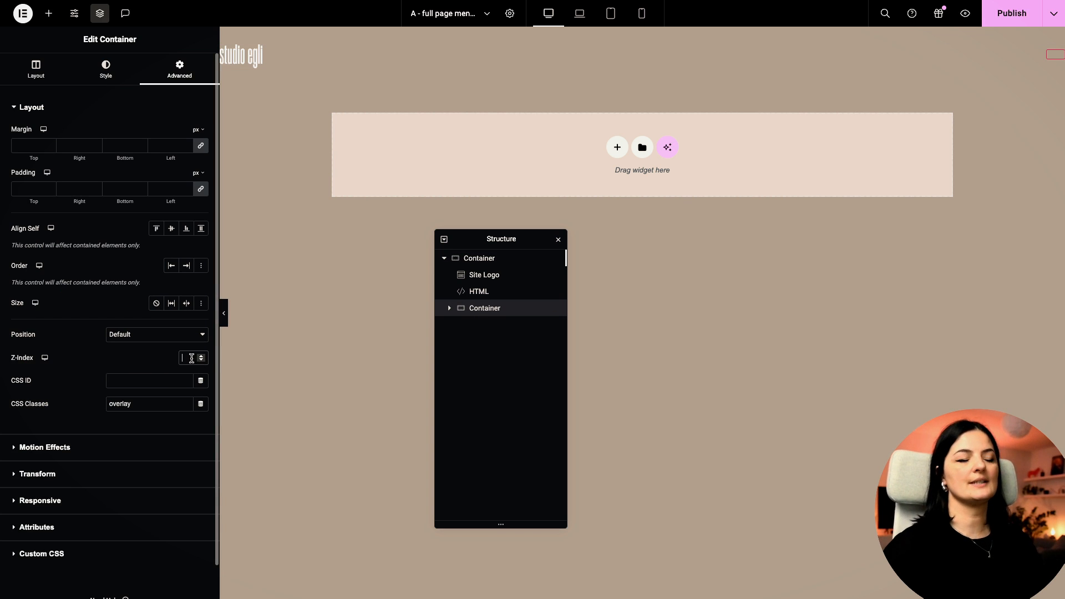
{"action": "type", "text": "9999"}
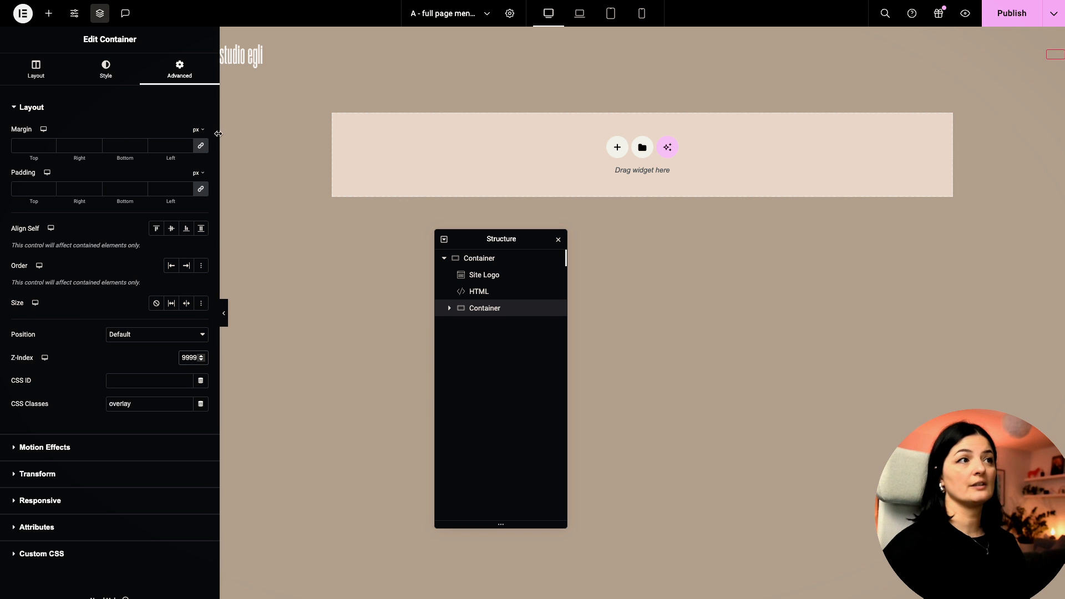
{"action": "left_click_drag", "start_coordinate": [222, 136], "coordinate": [283, 136]}
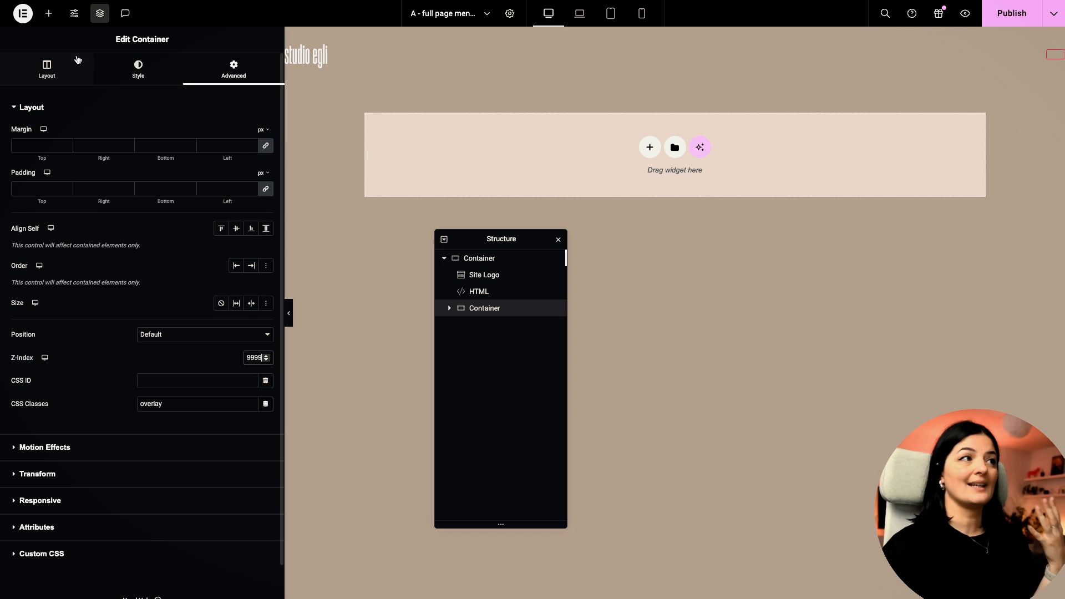
Step: Make the overlay container a nav element with Overflow set to Hidden
{"action": "left_click", "coordinate": [62, 69]}
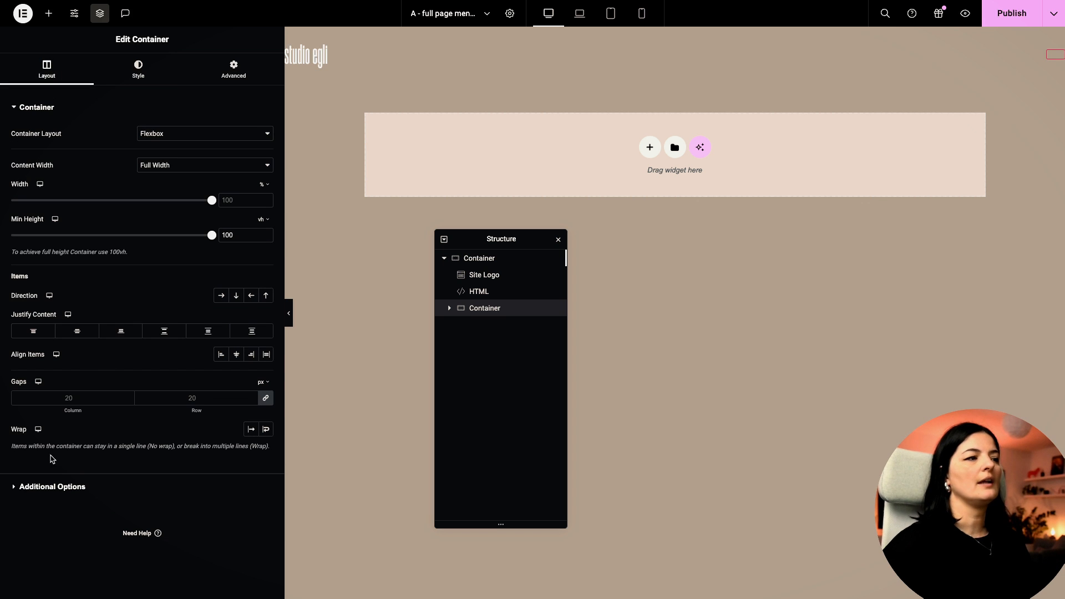
{"action": "left_click", "coordinate": [52, 487]}
{"action": "left_click", "coordinate": [161, 184]}
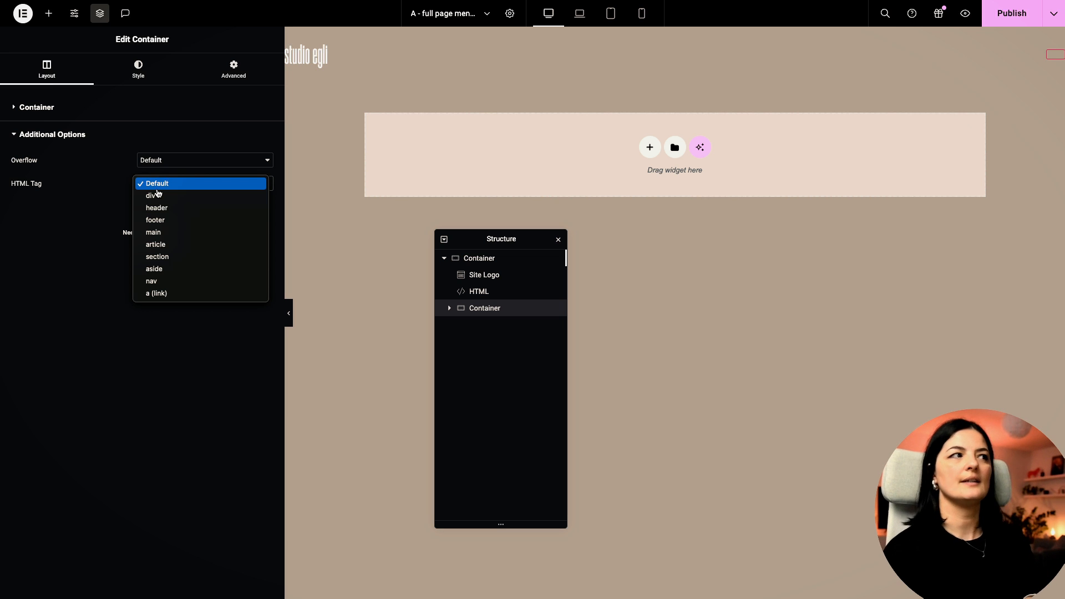
{"action": "left_click", "coordinate": [155, 282]}
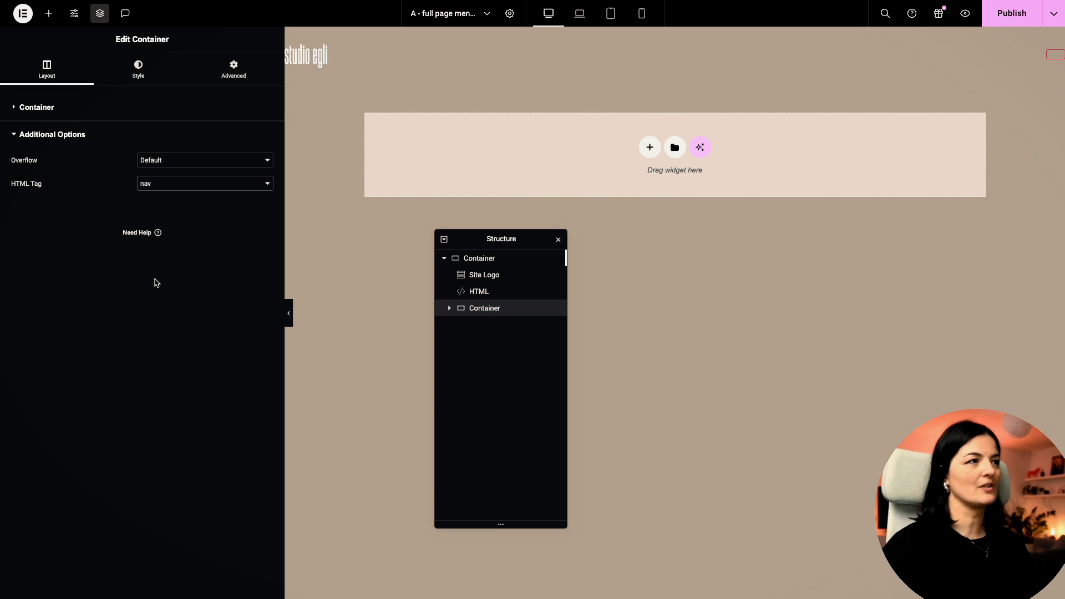
{"action": "left_click", "coordinate": [172, 165]}
{"action": "left_click", "coordinate": [172, 175]}
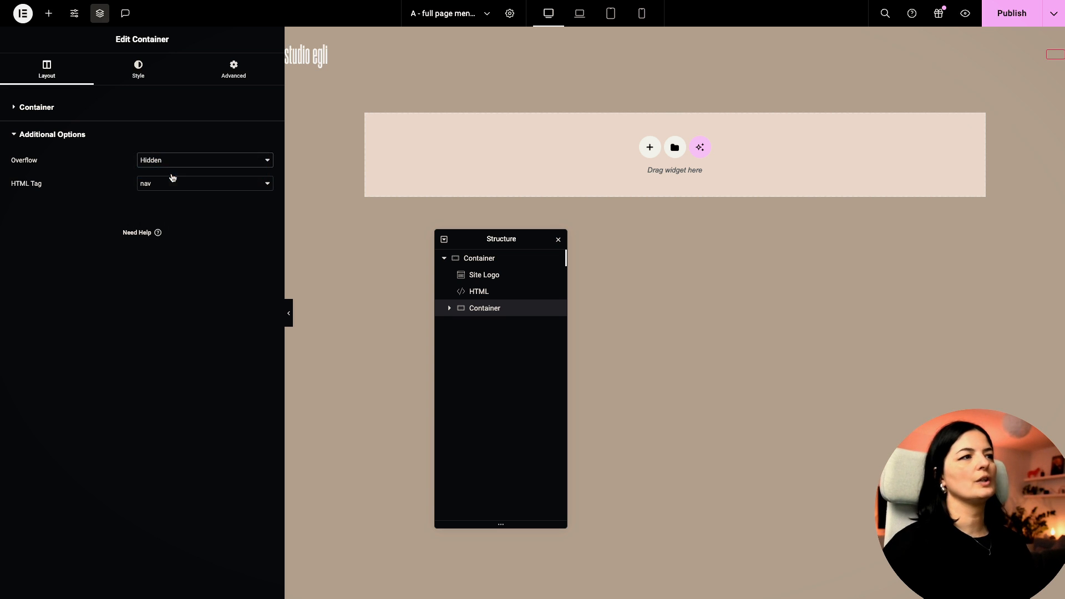
Step: Set the outer header container's Overflow to Hidden and publish the page
{"action": "left_click", "coordinate": [466, 259]}
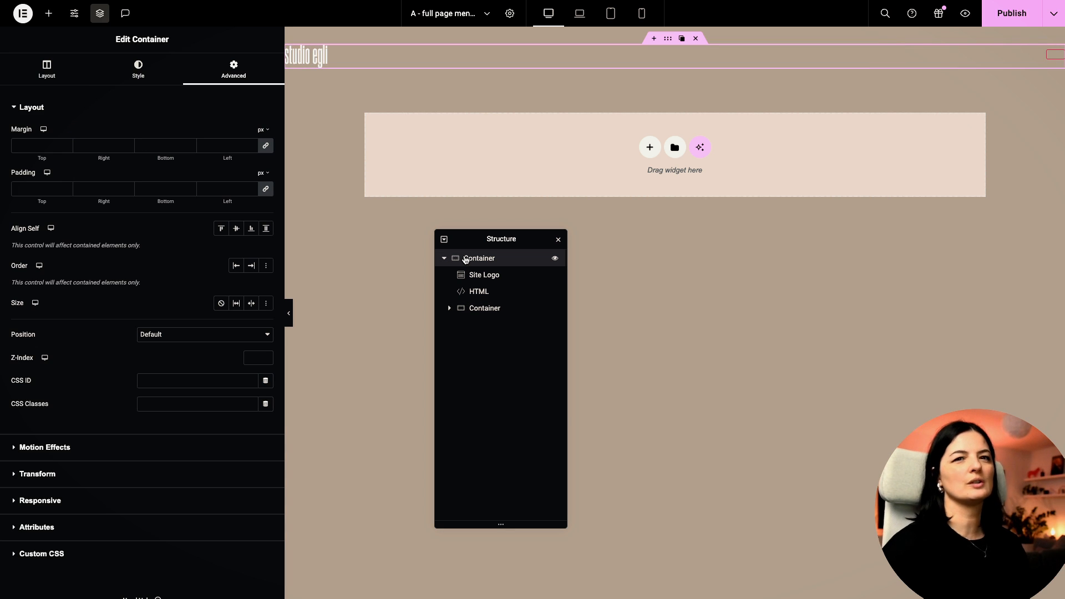
{"action": "left_click", "coordinate": [46, 70]}
{"action": "left_click", "coordinate": [185, 160]}
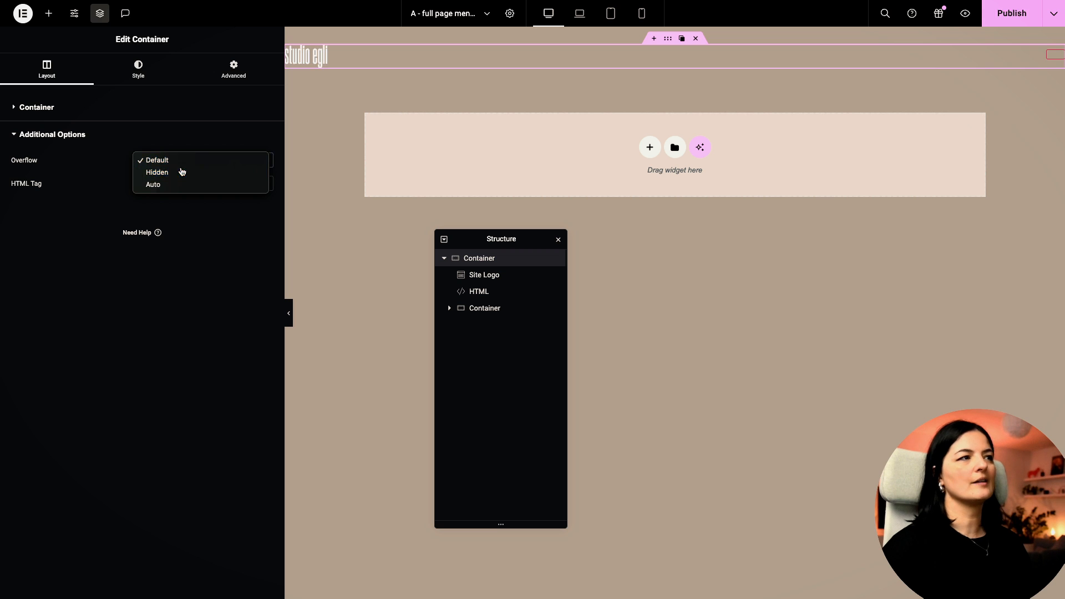
{"action": "left_click", "coordinate": [158, 173]}
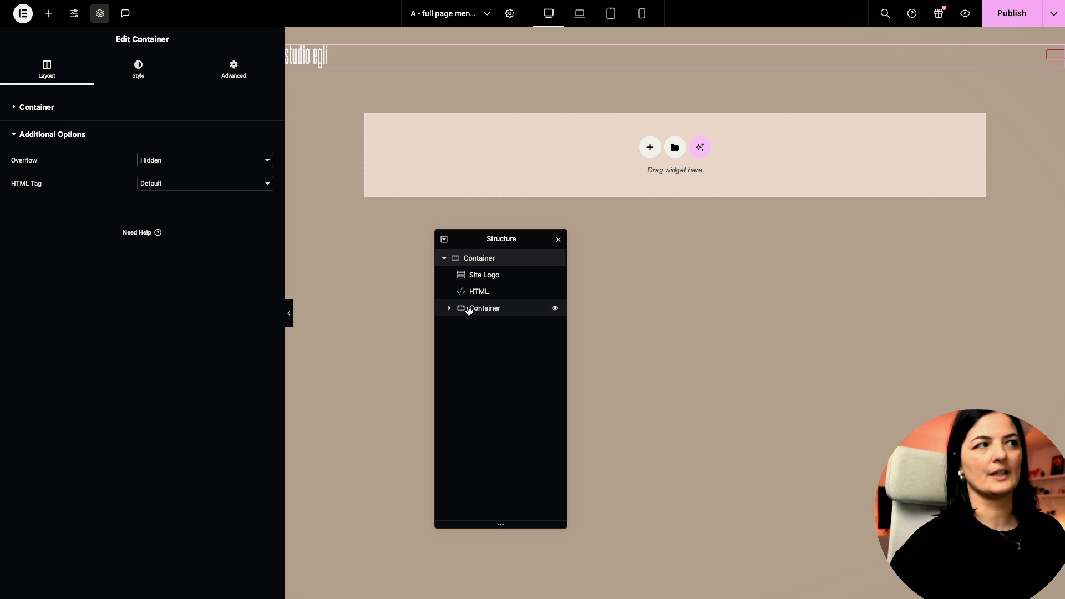
{"action": "left_click", "coordinate": [1008, 15]}
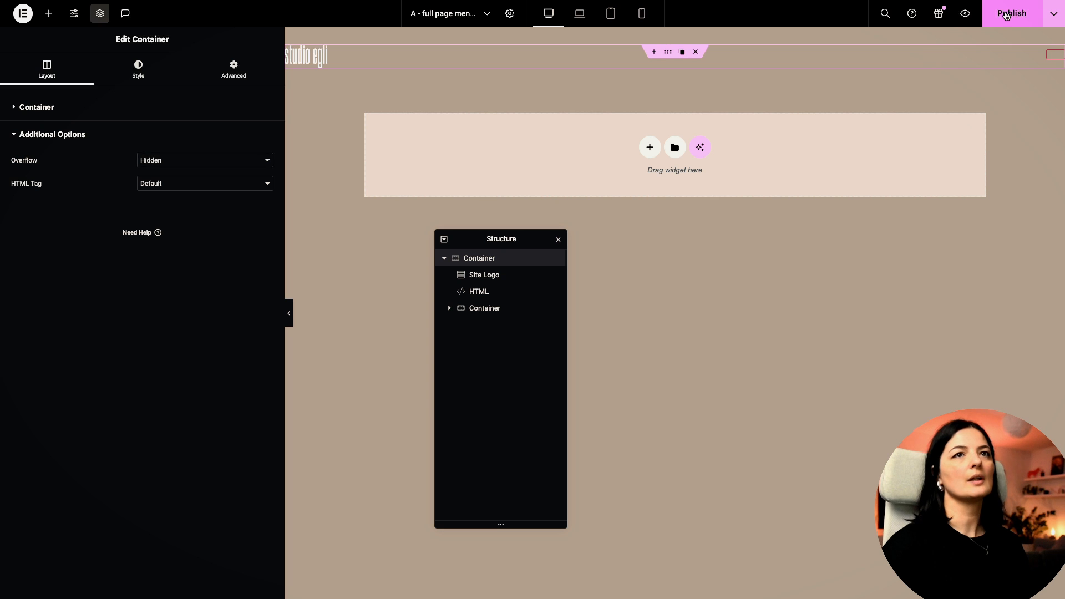
Step: Add a nested container inside the overlay container
{"action": "left_click", "coordinate": [496, 309]}
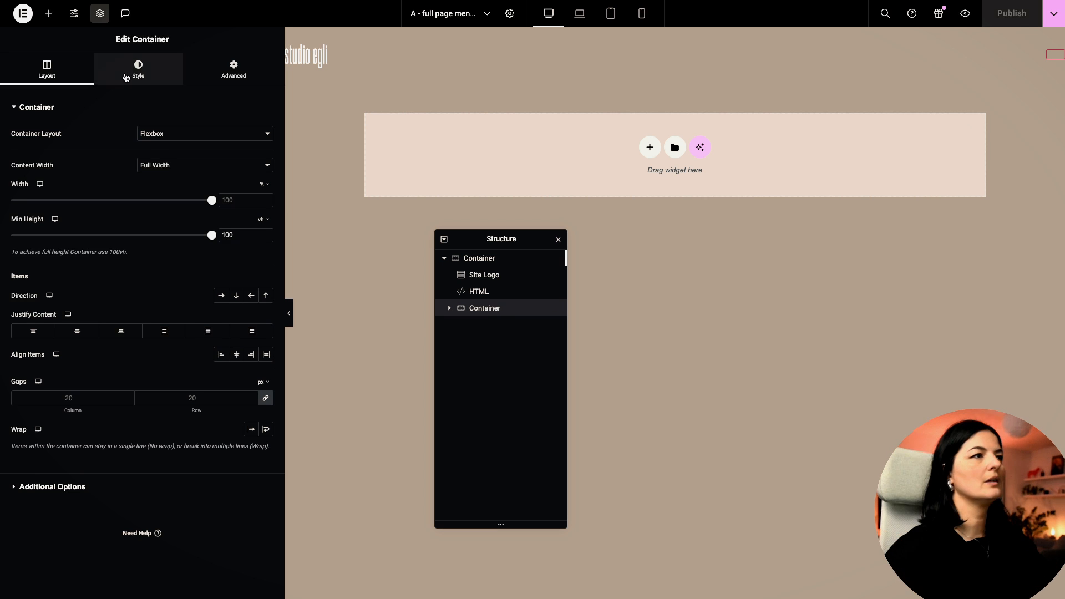
{"action": "left_click", "coordinate": [49, 13]}
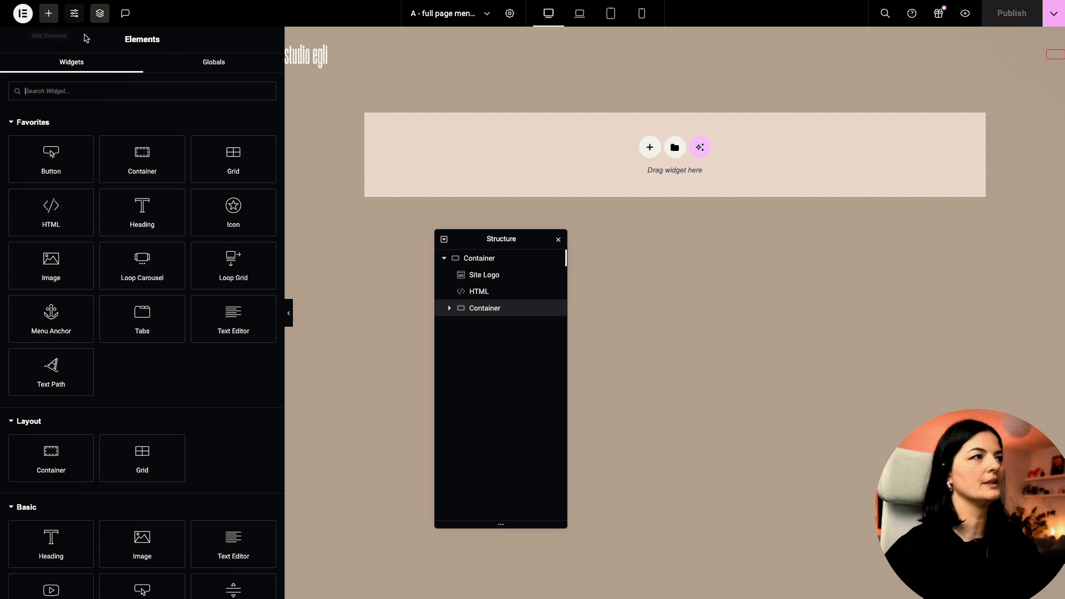
{"action": "left_click", "coordinate": [140, 161]}
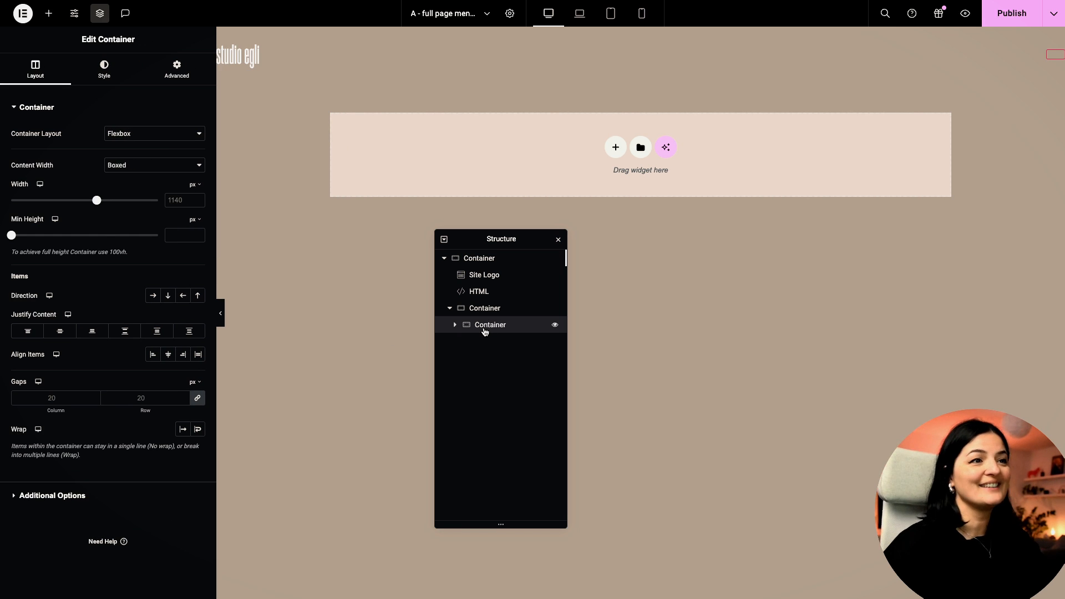
Step: Add an Icon List to the nested container and paste the Get in touch button below it
{"action": "left_click", "coordinate": [50, 15]}
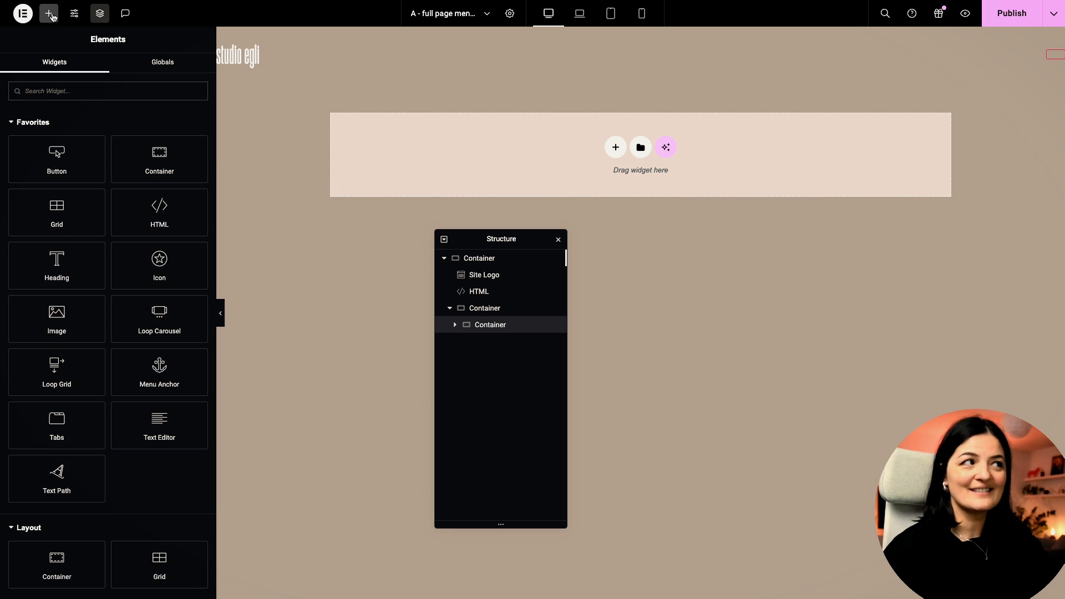
{"action": "left_click", "coordinate": [100, 90]}
{"action": "type", "text": "icon"}
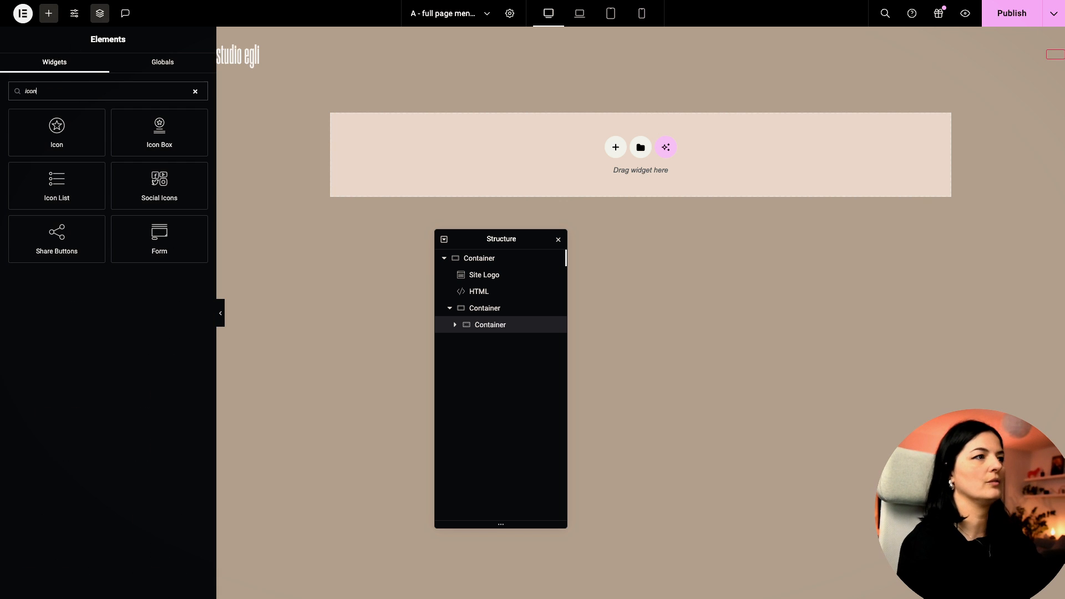
{"action": "left_click", "coordinate": [79, 184]}
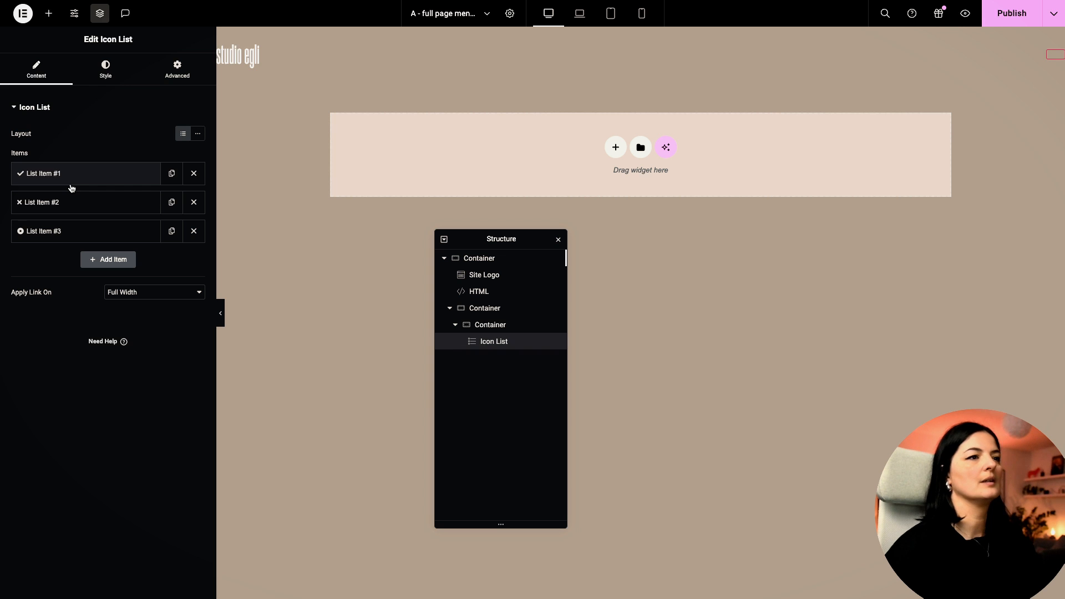
{"action": "right_click", "coordinate": [495, 344]}
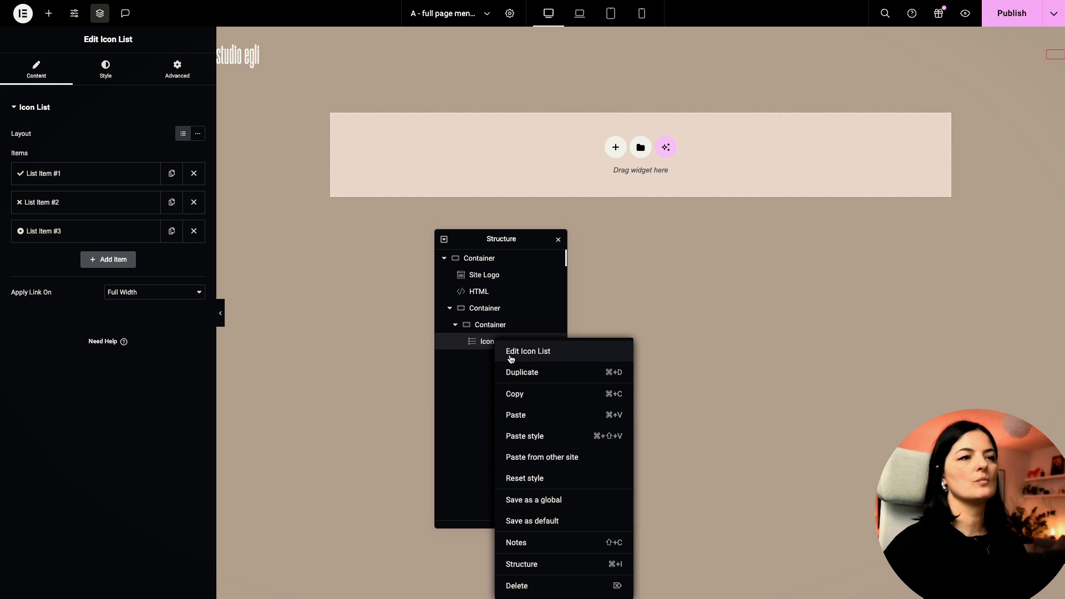
{"action": "left_click", "coordinate": [534, 415]}
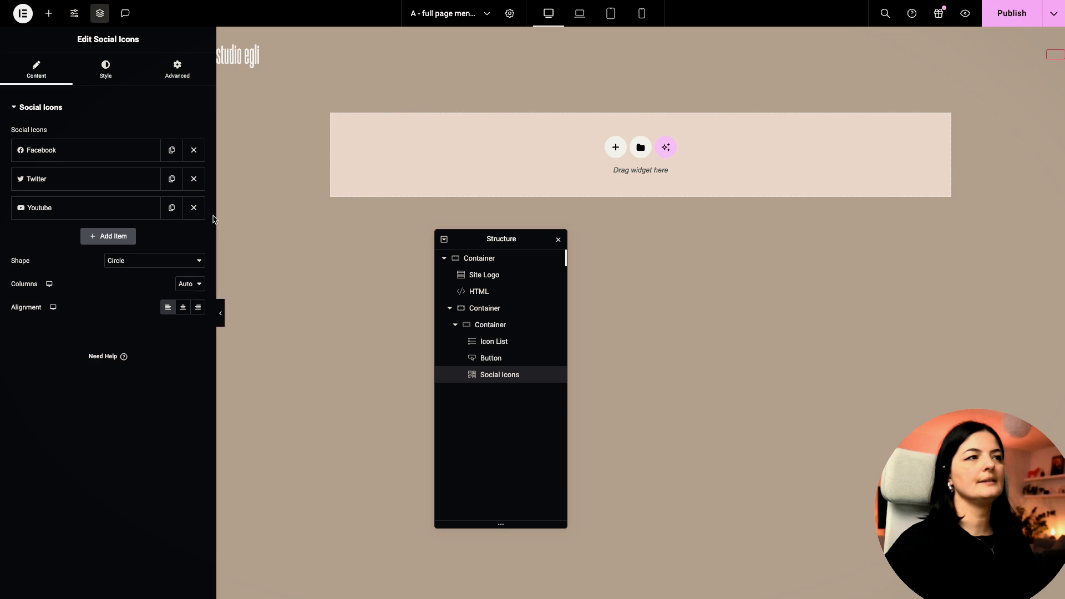
Step: Check the Button's CSS class 'test' in its Advanced settings
{"action": "left_click_drag", "start_coordinate": [216, 219], "coordinate": [310, 218]}
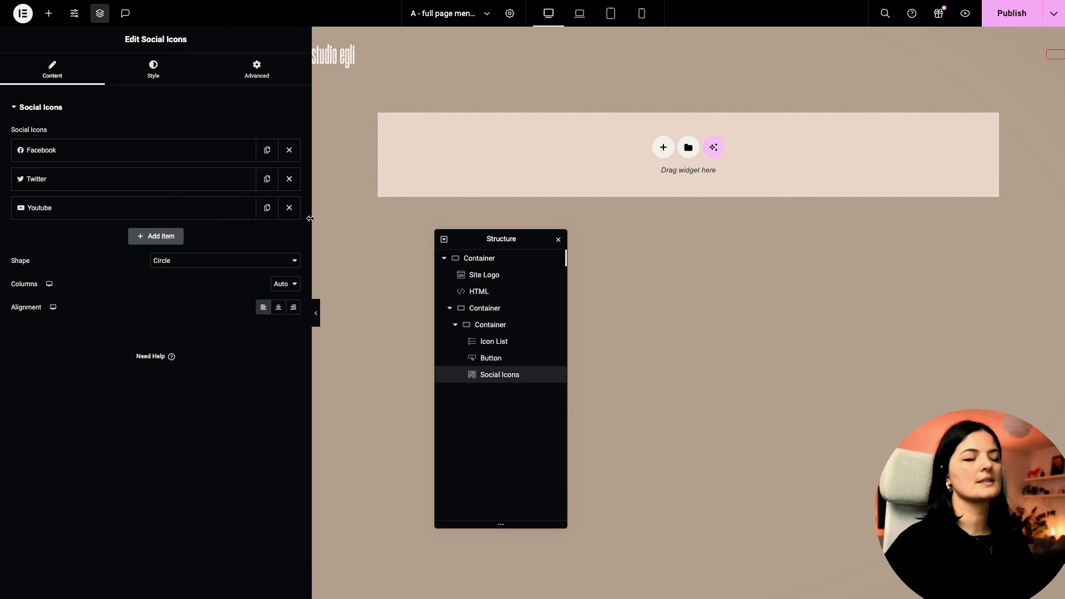
{"action": "left_click", "coordinate": [499, 361]}
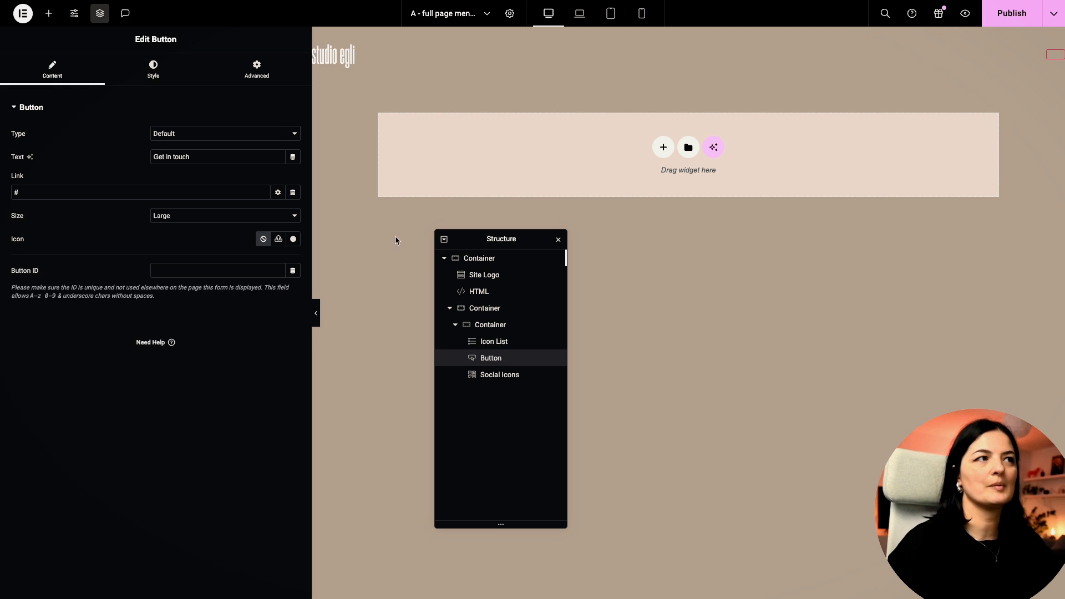
{"action": "left_click", "coordinate": [258, 74]}
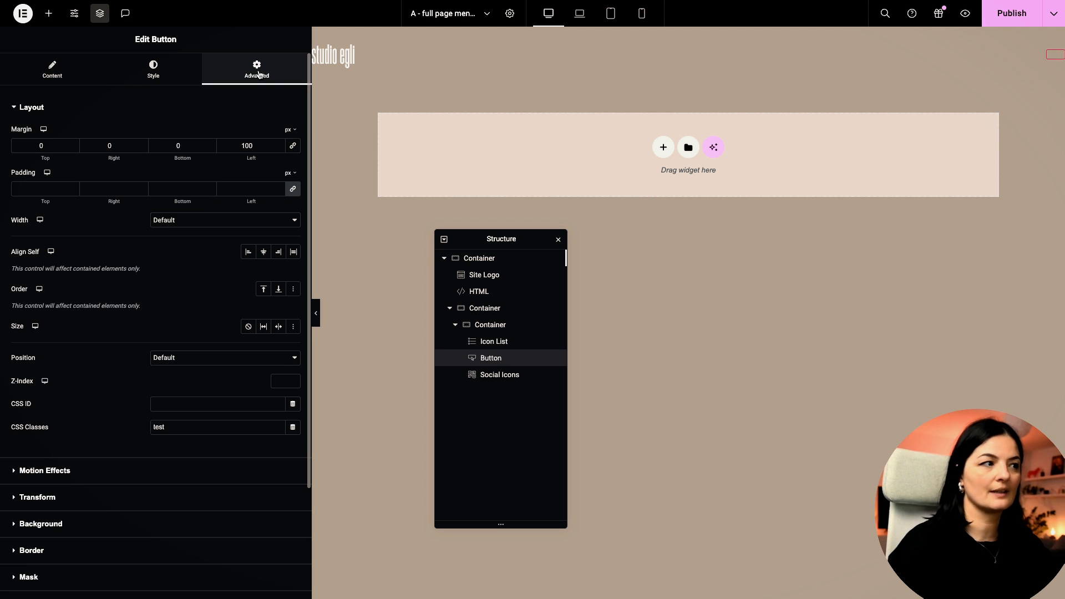
{"action": "left_click", "coordinate": [166, 429]}
{"action": "left_click_drag", "start_coordinate": [165, 429], "coordinate": [154, 428]}
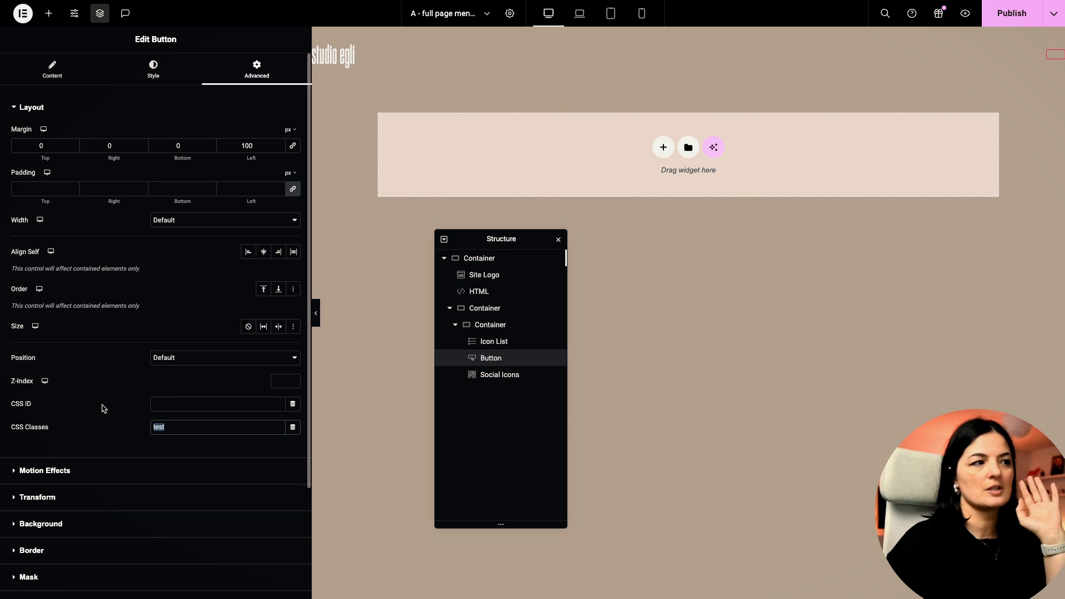
{"action": "left_click", "coordinate": [179, 432]}
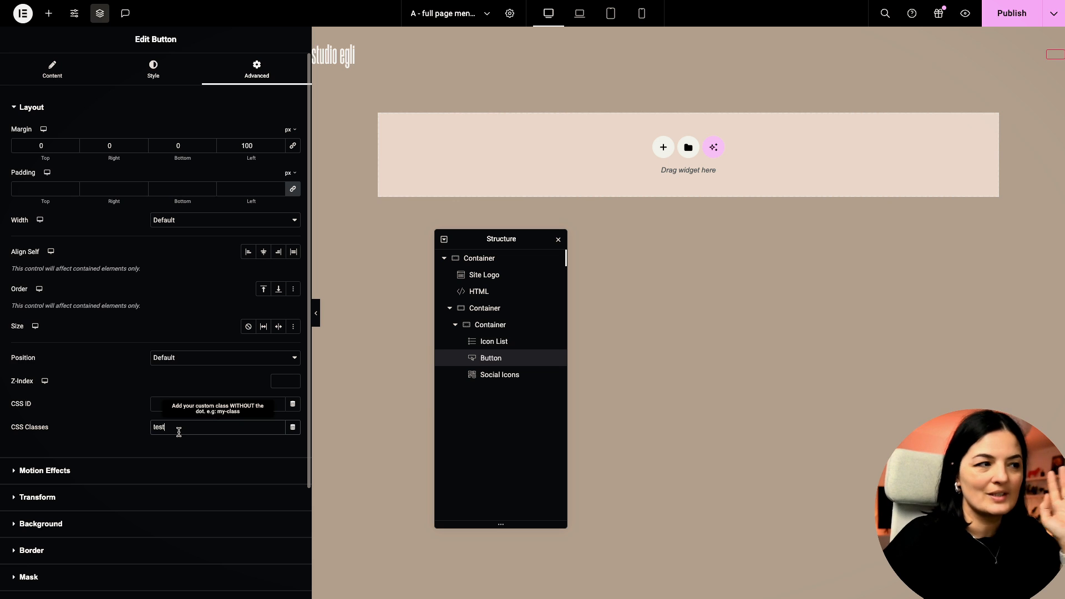
Step: Give the Social Icons widget a 100 px left margin and publish
{"action": "left_click", "coordinate": [477, 377]}
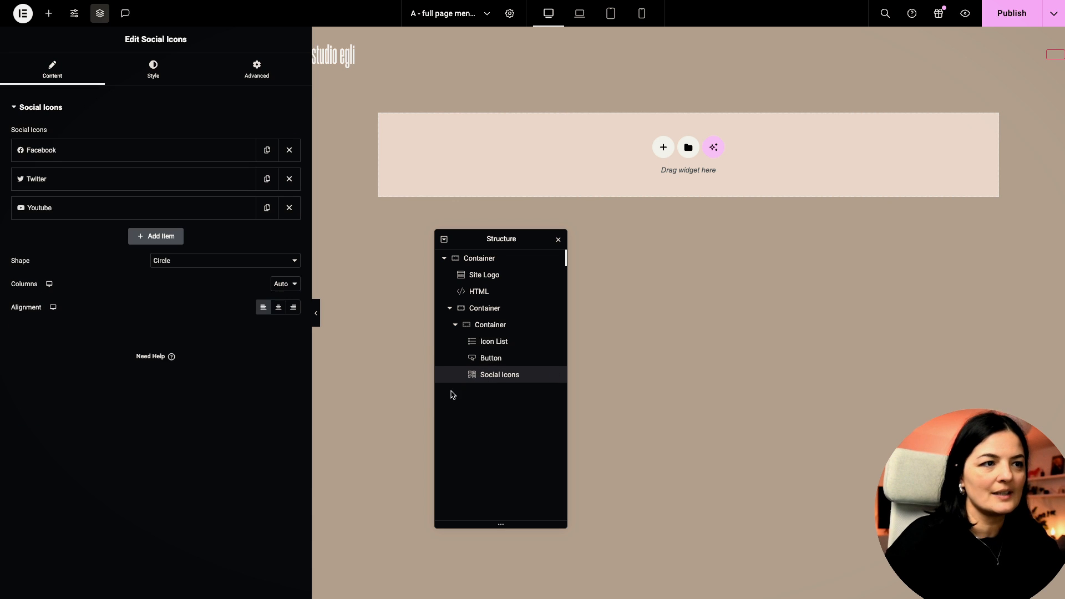
{"action": "left_click", "coordinate": [257, 69]}
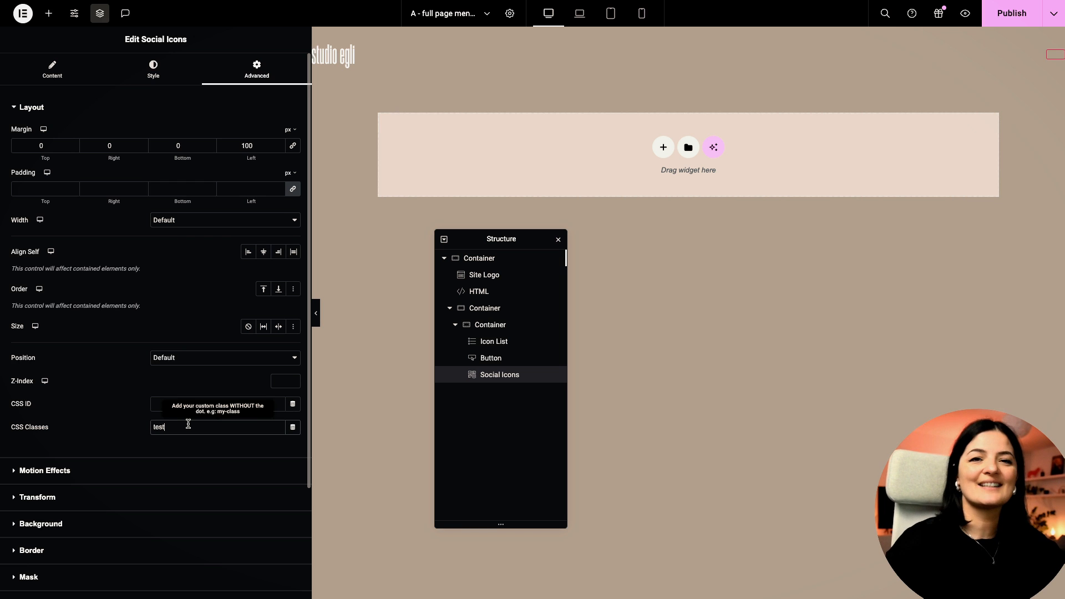
{"action": "left_click", "coordinate": [995, 25]}
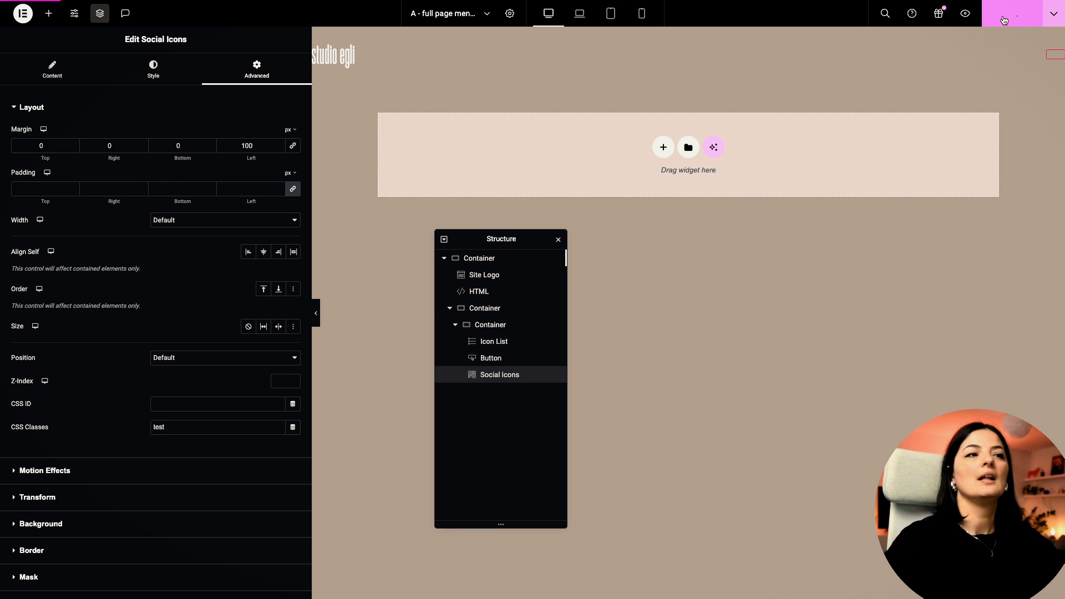
Step: Remove the first list item's checkmark icon and rename the item Home
{"action": "left_click", "coordinate": [492, 346]}
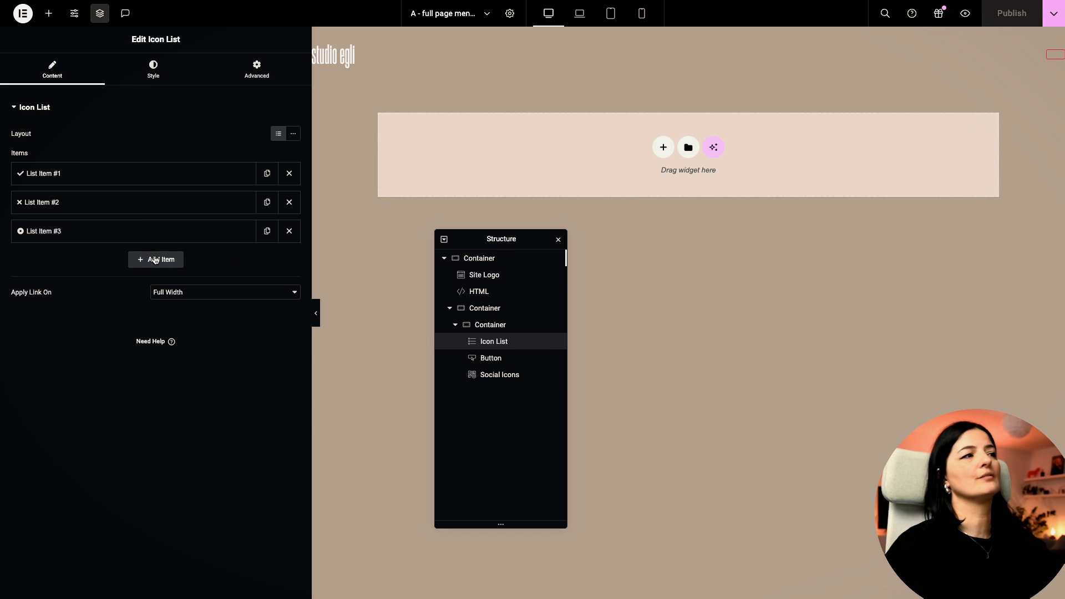
{"action": "left_click", "coordinate": [112, 180]}
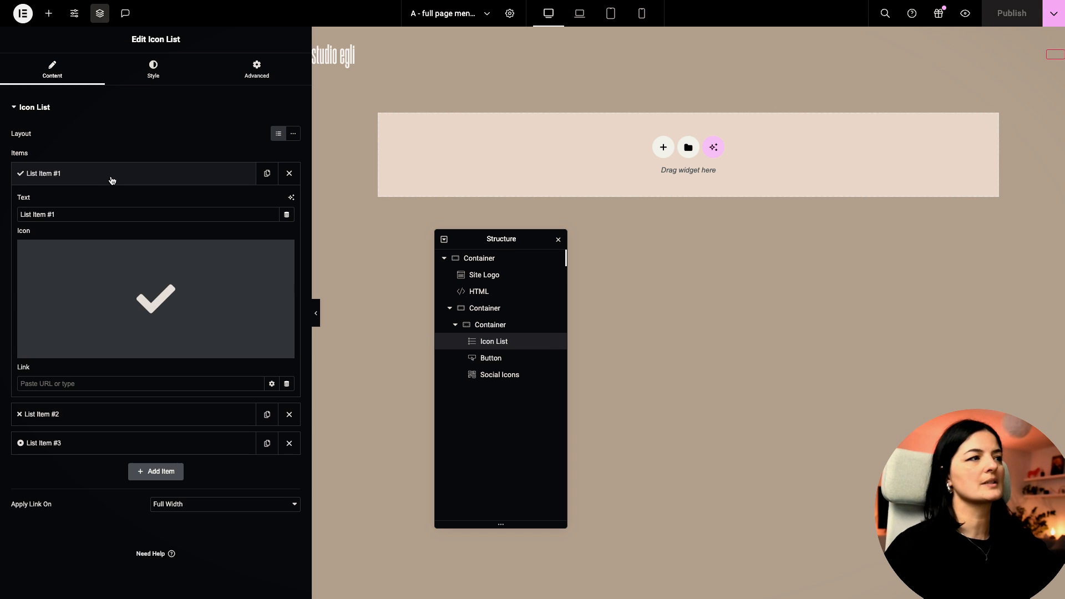
{"action": "left_click", "coordinate": [285, 255]}
{"action": "triple_click", "coordinate": [75, 212]}
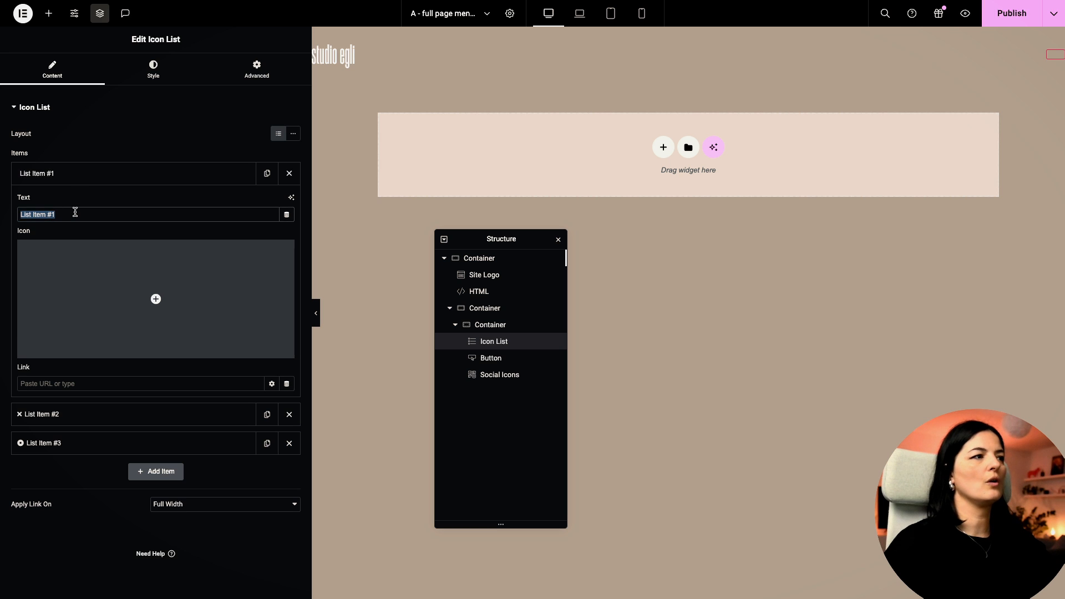
{"action": "type", "text": "Home"}
{"action": "left_click", "coordinate": [83, 175]}
Step: Remove the second item's icon and rename the item About
{"action": "left_click", "coordinate": [100, 203]}
{"action": "left_click", "coordinate": [277, 284]}
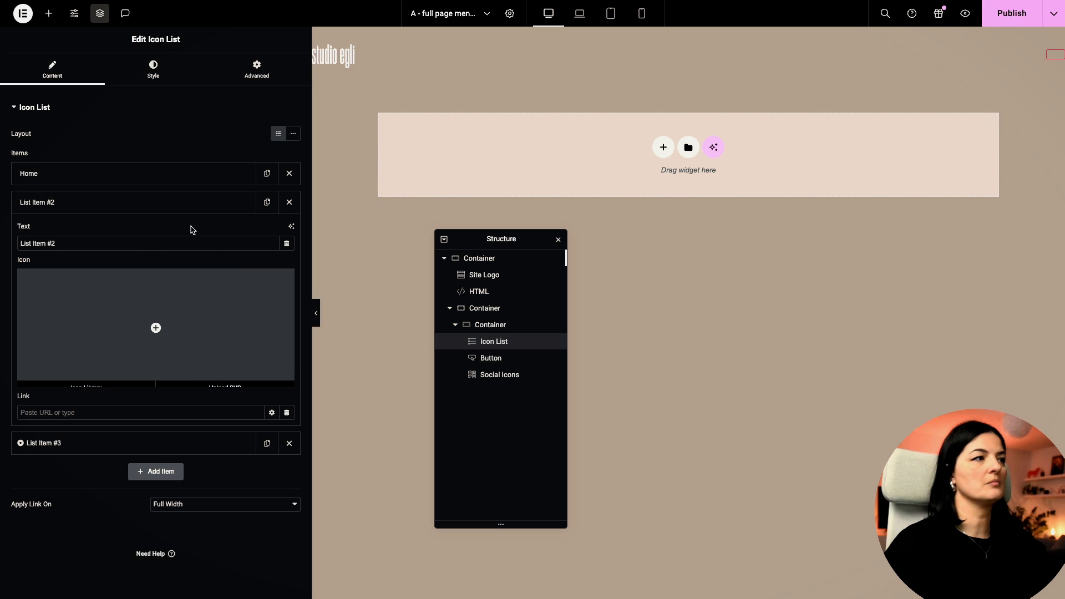
{"action": "triple_click", "coordinate": [148, 243]}
{"action": "type", "text": "a"}
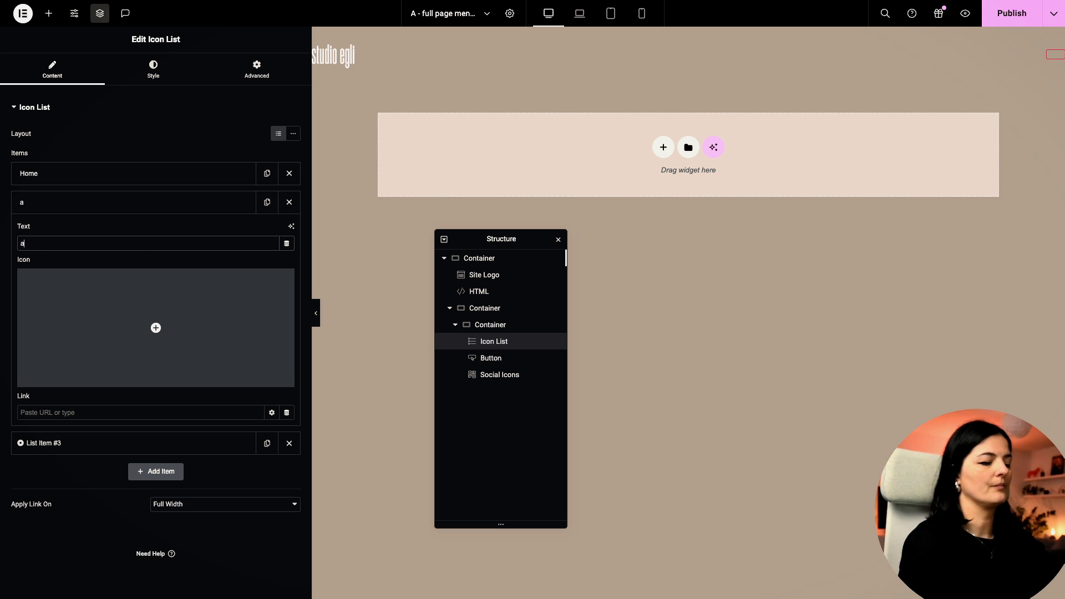
{"action": "key", "text": "Caps_Lock"}
{"action": "type", "text": "BO"}
{"action": "key", "text": "BackSpace"}
{"action": "type", "text": "A"}
{"action": "key", "text": "Caps_Lock"}
{"action": "type", "text": "bout"}
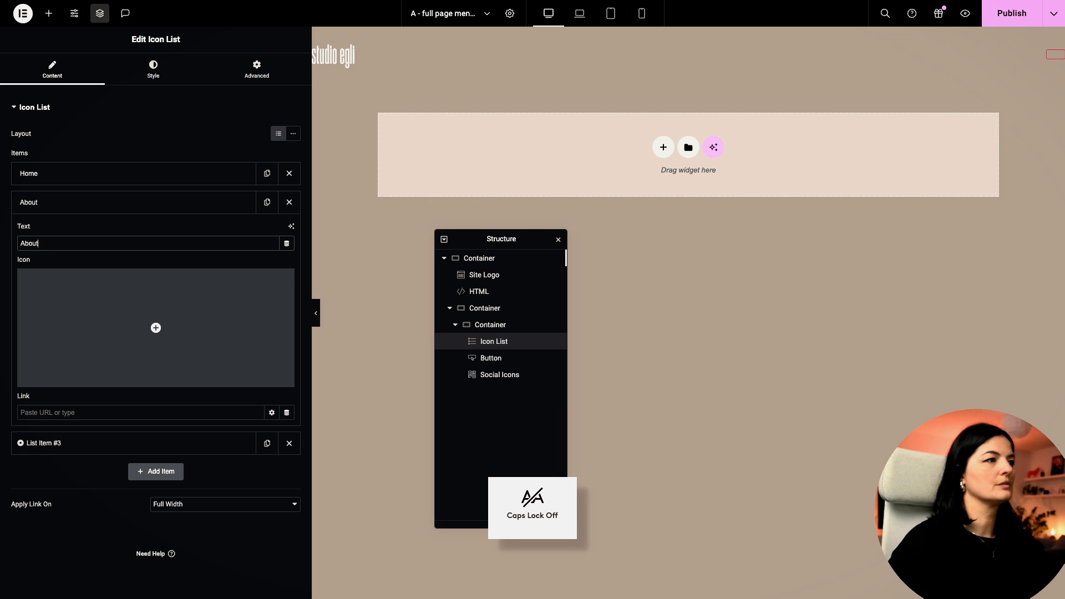
{"action": "left_click", "coordinate": [155, 204]}
Step: Rename the third item Contact, then duplicate it as a fourth item named Serives
{"action": "left_click", "coordinate": [117, 231]}
{"action": "left_click", "coordinate": [93, 273]}
{"action": "triple_click", "coordinate": [94, 274]}
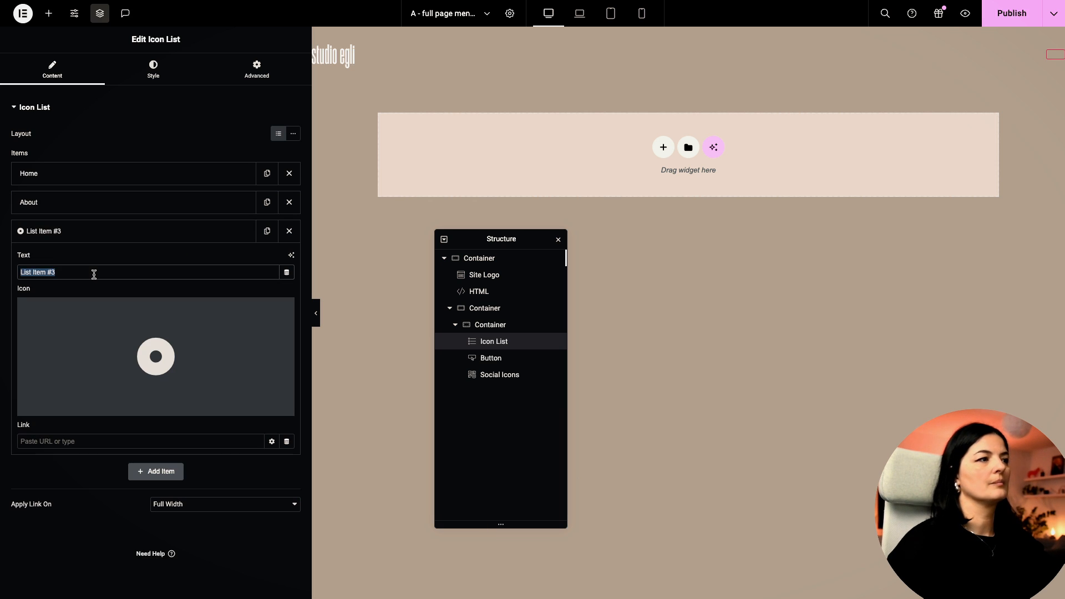
{"action": "key", "text": "Caps_Lock"}
{"action": "type", "text": "C"}
{"action": "key", "text": "Caps_Lock"}
{"action": "type", "text": "ontact"}
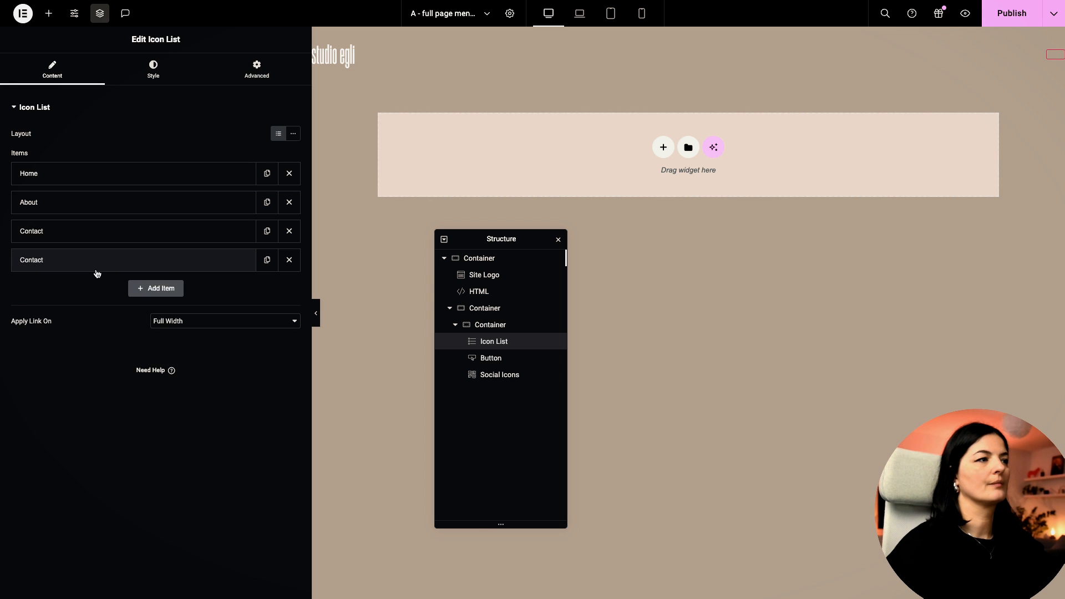
{"action": "left_click", "coordinate": [92, 267]}
{"action": "double_click", "coordinate": [63, 303]}
{"action": "key", "text": "Caps_Lock"}
{"action": "type", "text": "S"}
{"action": "key", "text": "Caps_Lock"}
{"action": "type", "text": "erives"}
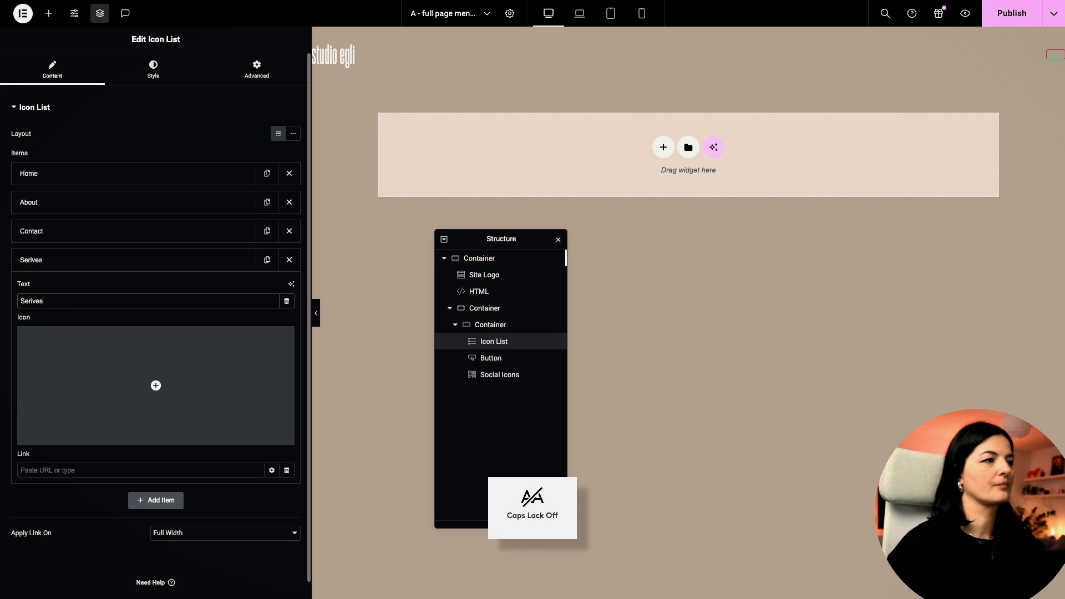
{"action": "left_click", "coordinate": [201, 263]}
{"action": "left_click", "coordinate": [159, 173]}
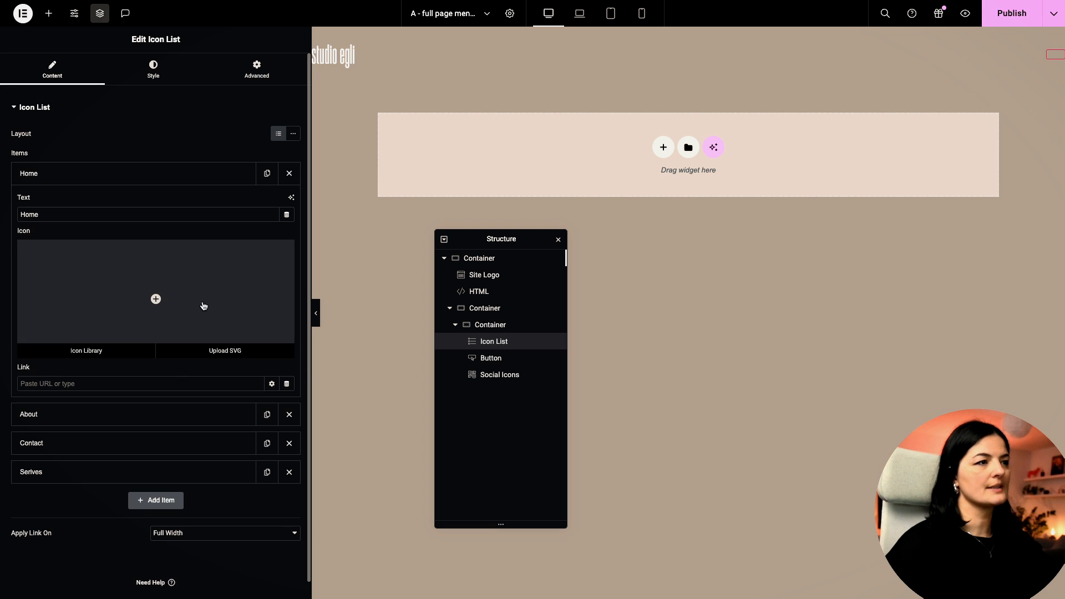
Step: Link Home to the 3d carousel effect page through an Internal URL of type Content
{"action": "left_click", "coordinate": [278, 384]}
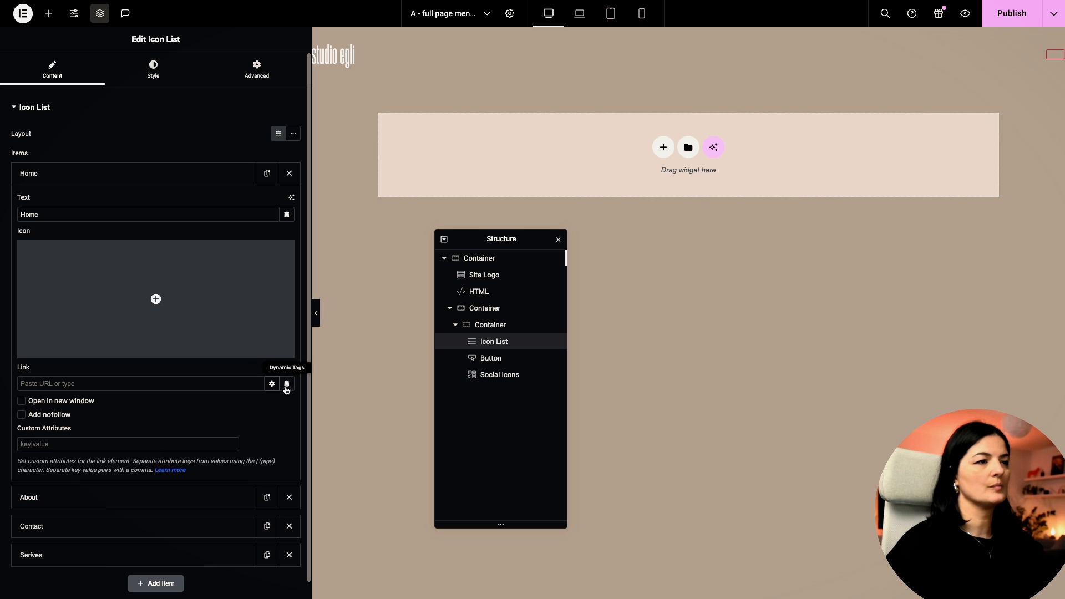
{"action": "left_click", "coordinate": [286, 386]}
{"action": "left_click", "coordinate": [178, 502]}
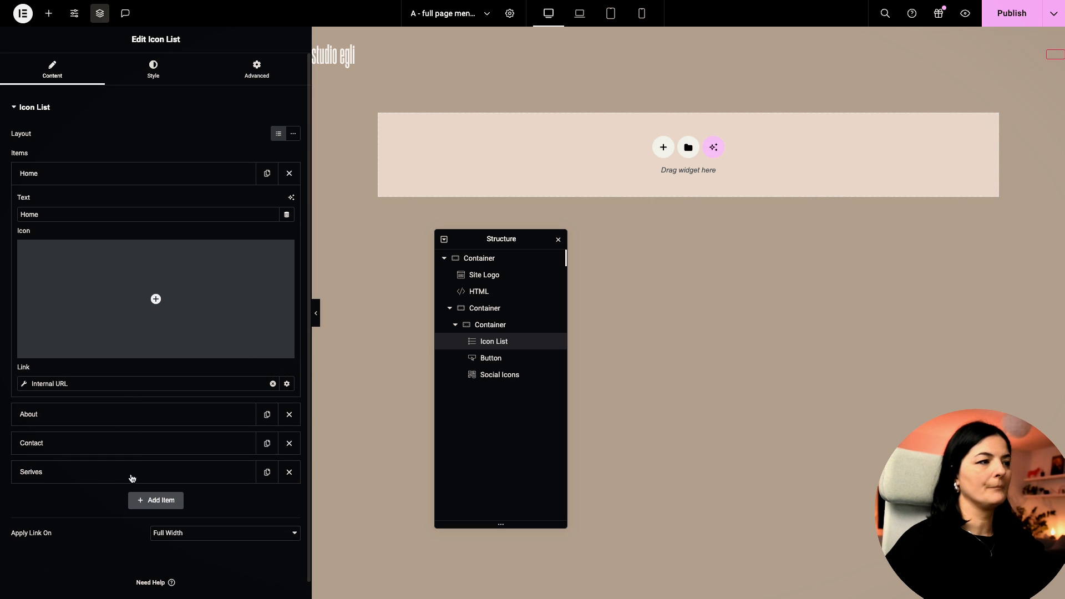
{"action": "left_click", "coordinate": [24, 385]}
{"action": "left_click", "coordinate": [92, 436]}
{"action": "left_click", "coordinate": [107, 434]}
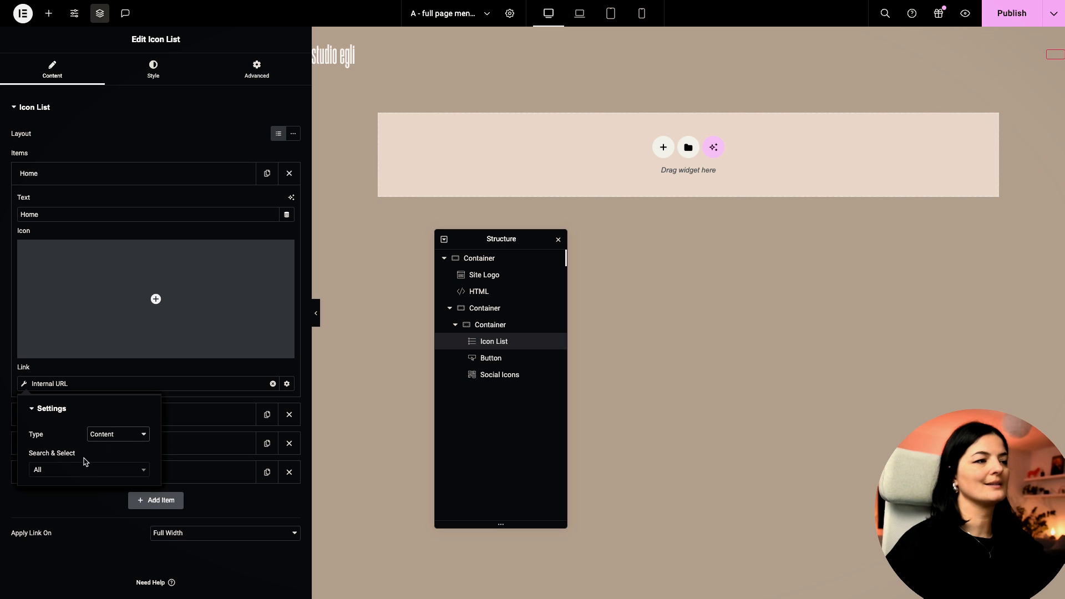
{"action": "left_click", "coordinate": [77, 473]}
{"action": "type", "text": "3d"}
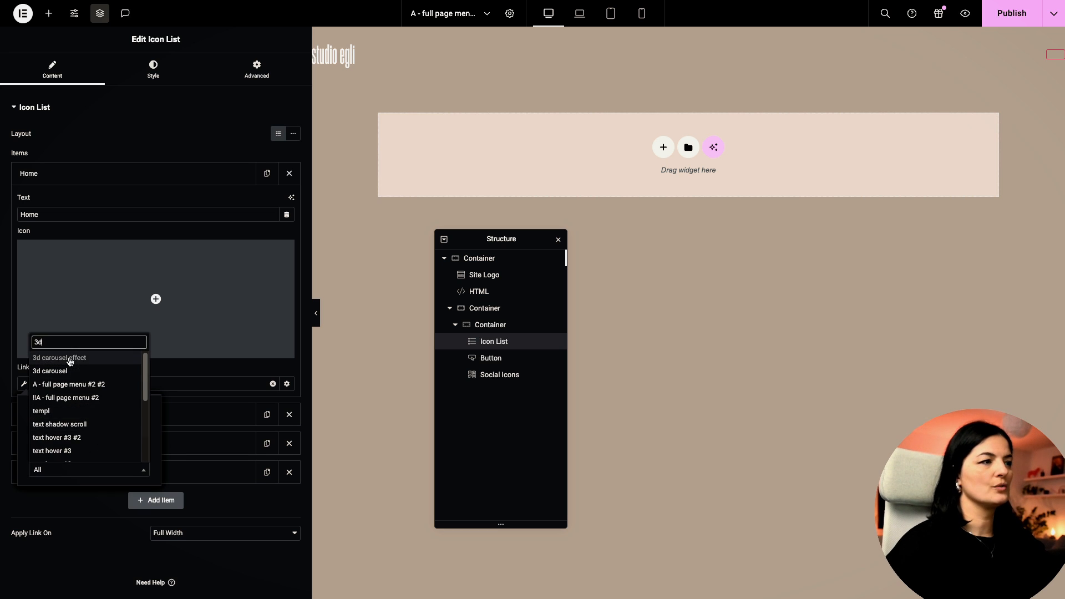
{"action": "left_click", "coordinate": [70, 360]}
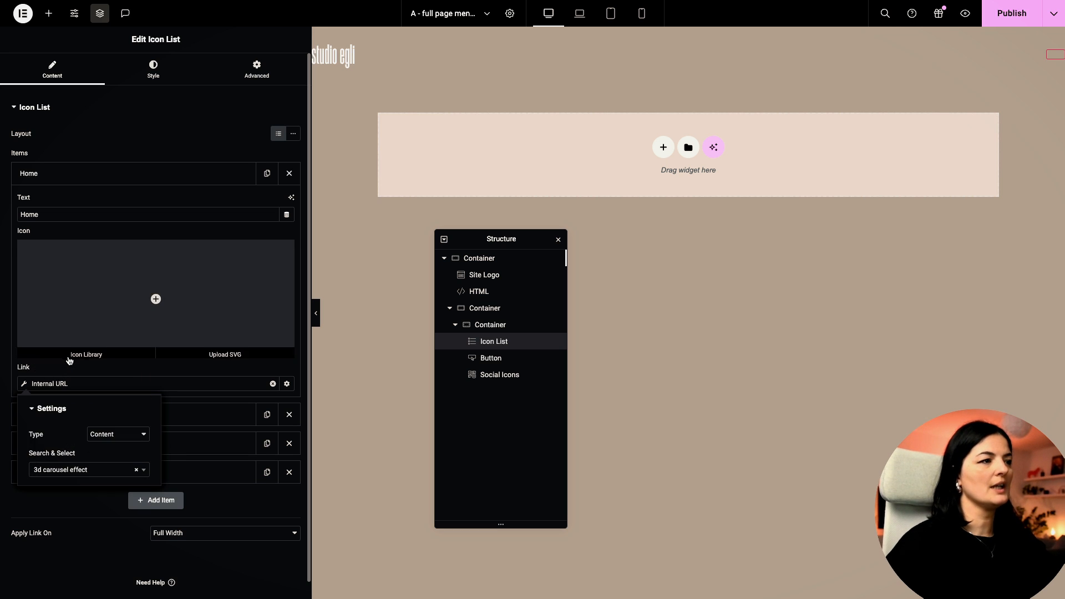
{"action": "left_click", "coordinate": [211, 383]}
{"action": "mouse_move", "coordinate": [173, 300]}
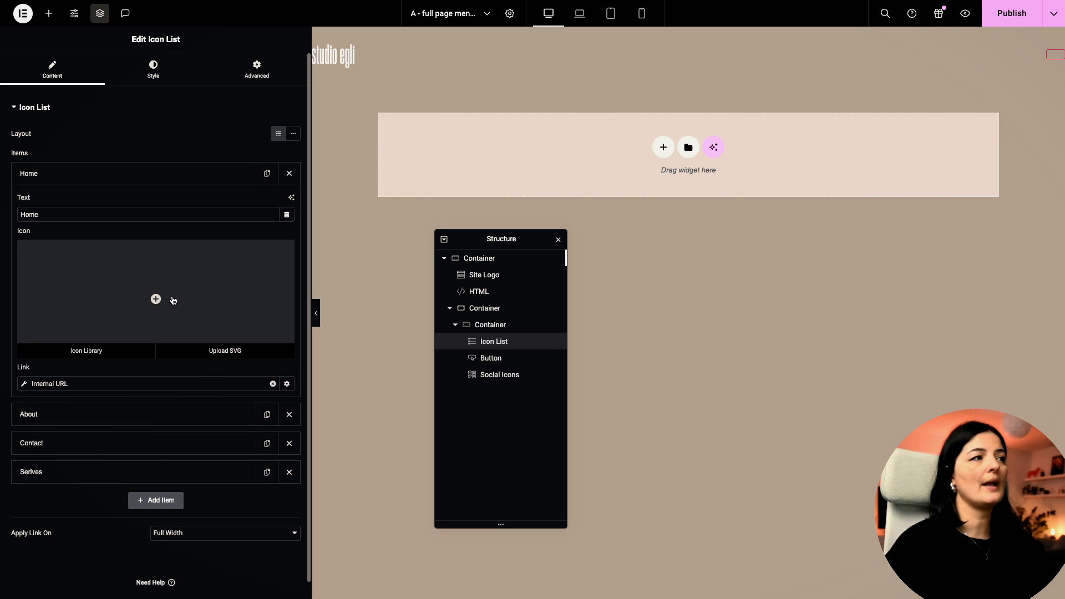
{"action": "left_click", "coordinate": [161, 176]}
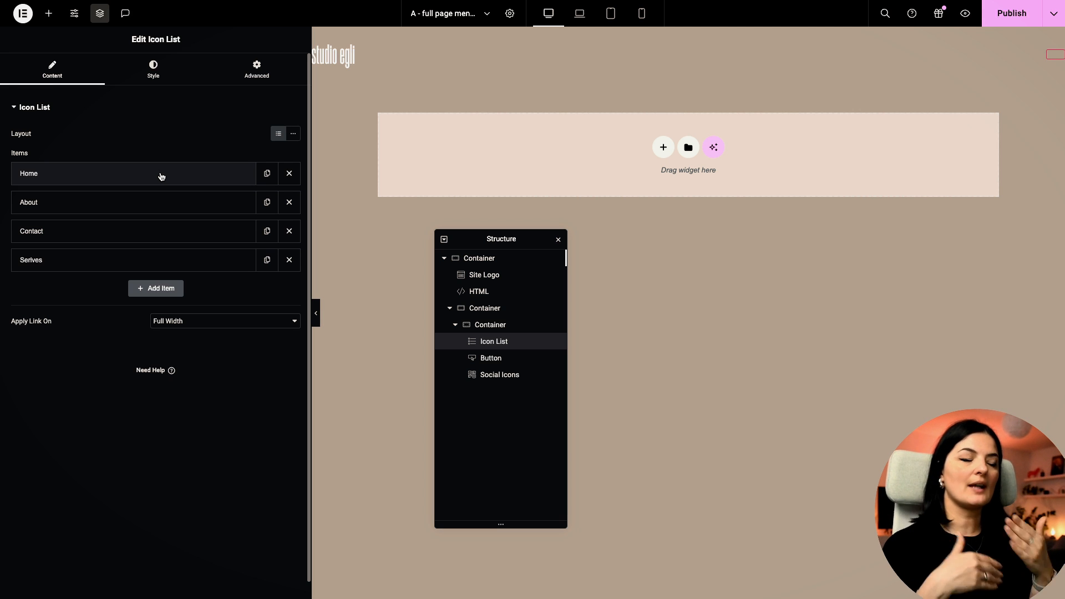
Step: Link About to the Hover over text 2 page as internal content, then publish
{"action": "left_click", "coordinate": [143, 206]}
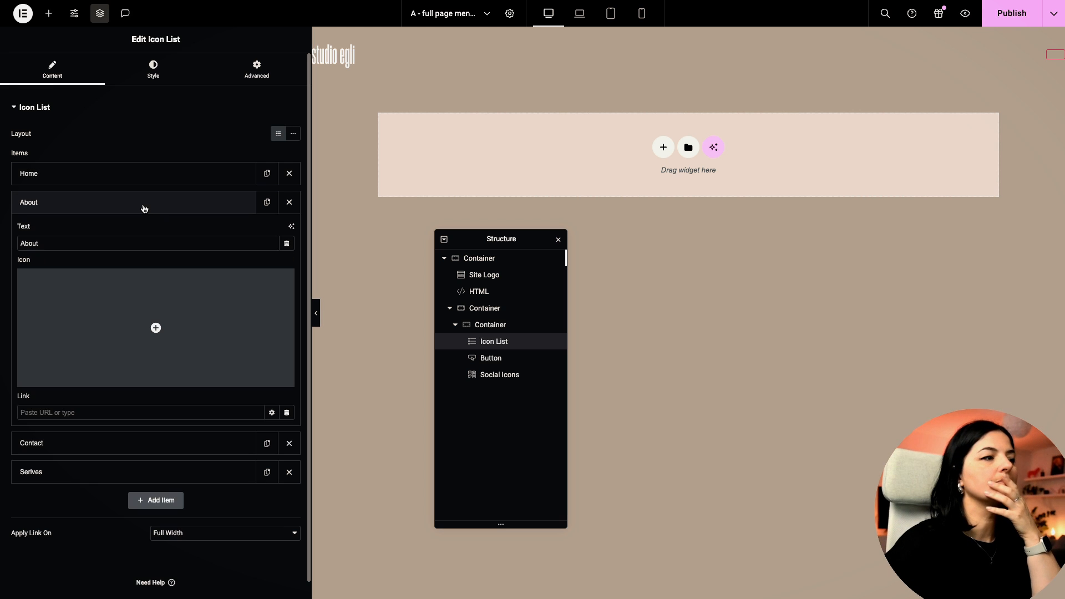
{"action": "left_click", "coordinate": [272, 413]}
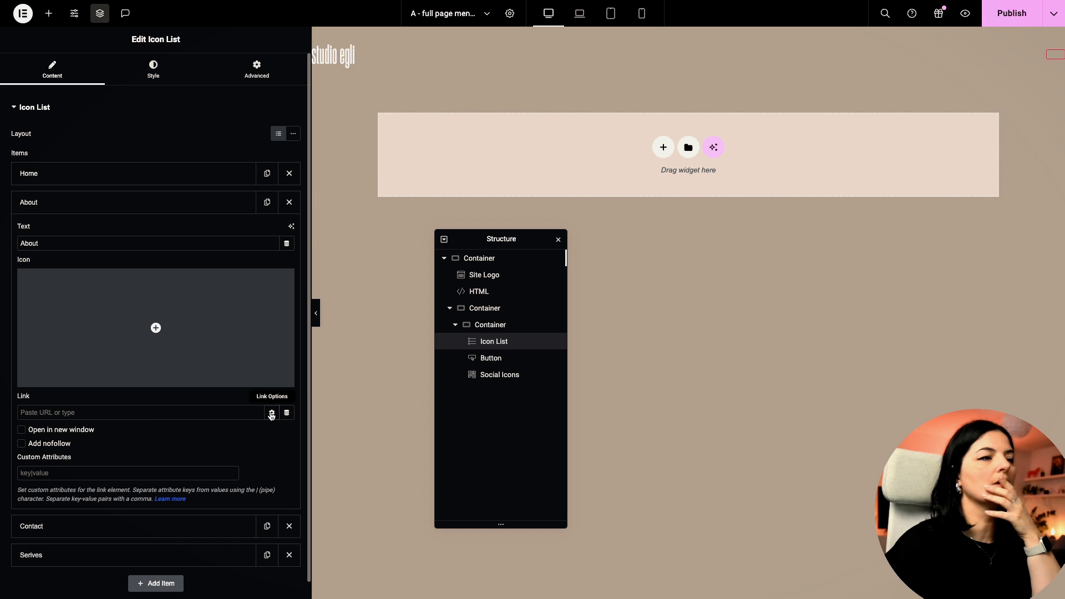
{"action": "left_click", "coordinate": [272, 412]}
{"action": "left_click", "coordinate": [286, 412]}
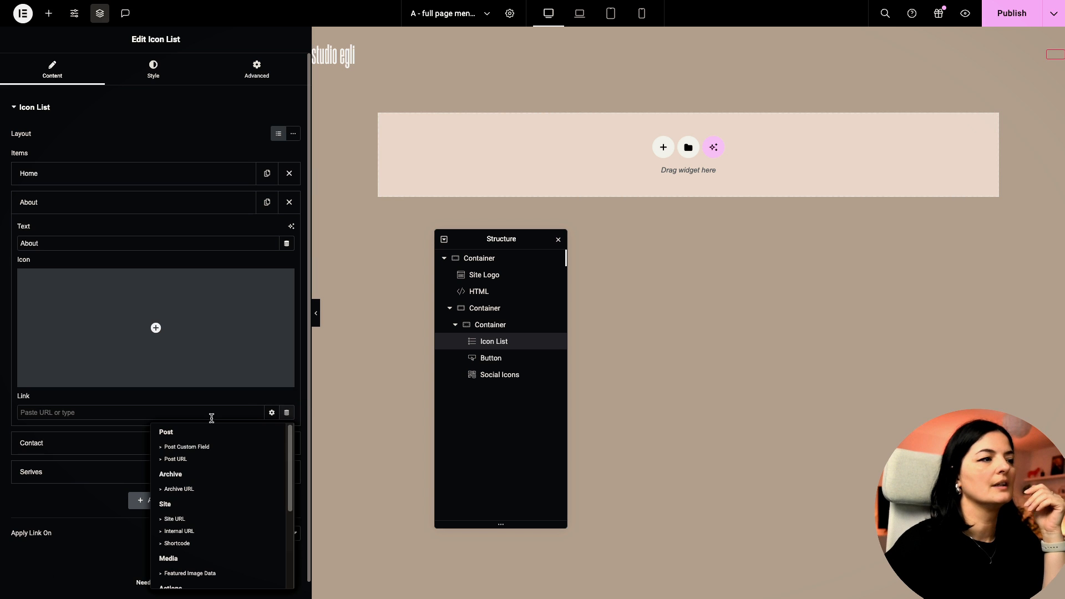
{"action": "left_click", "coordinate": [180, 532]}
{"action": "left_click", "coordinate": [24, 416]}
{"action": "left_click", "coordinate": [136, 465]}
{"action": "left_click", "coordinate": [124, 464]}
{"action": "left_click", "coordinate": [104, 504]}
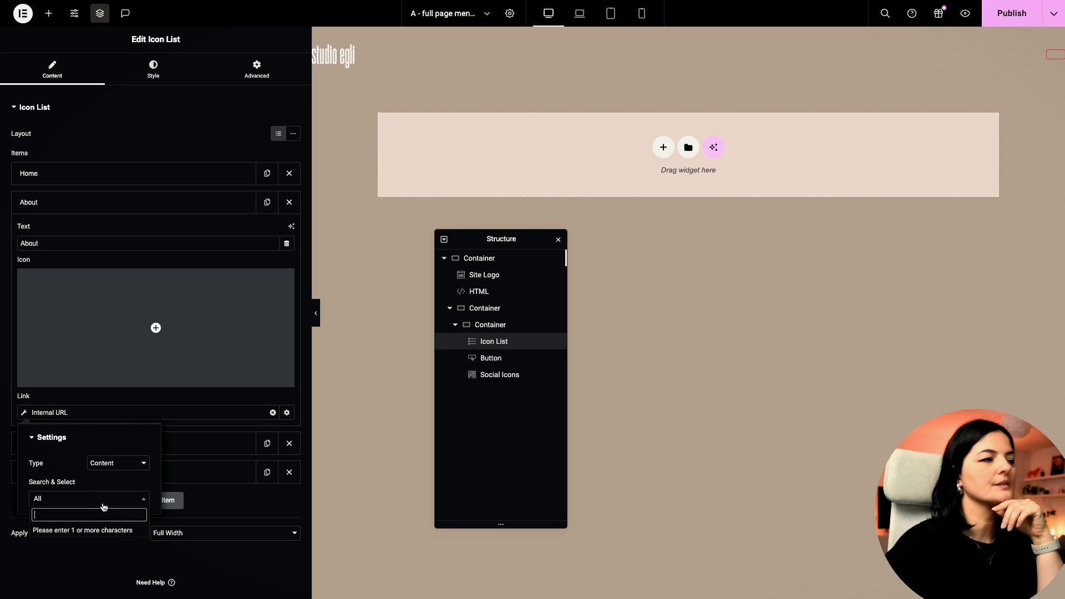
{"action": "type", "text": "ho"}
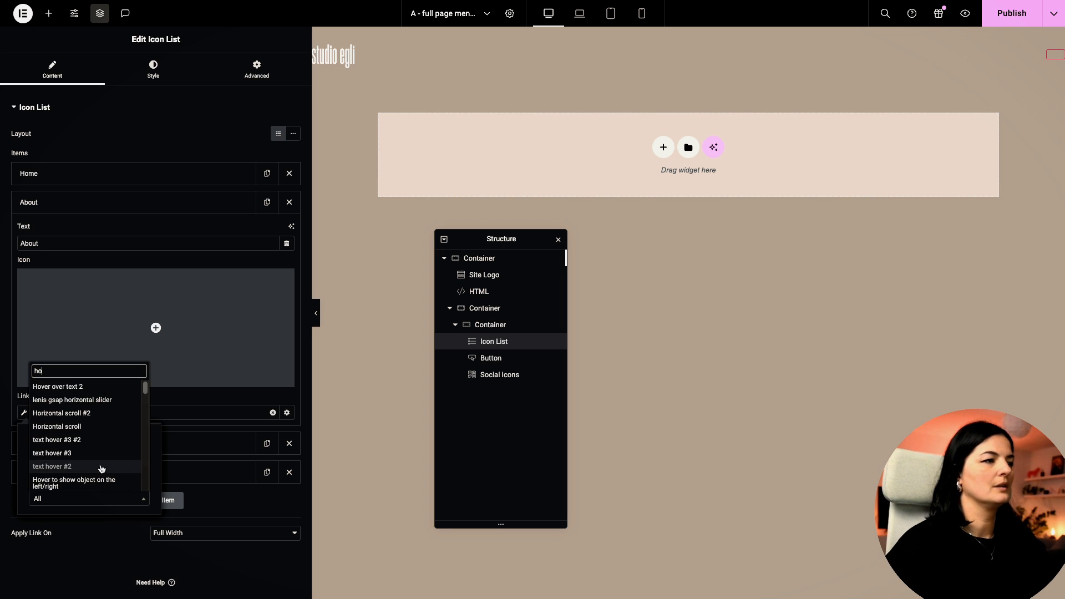
{"action": "left_click", "coordinate": [67, 389]}
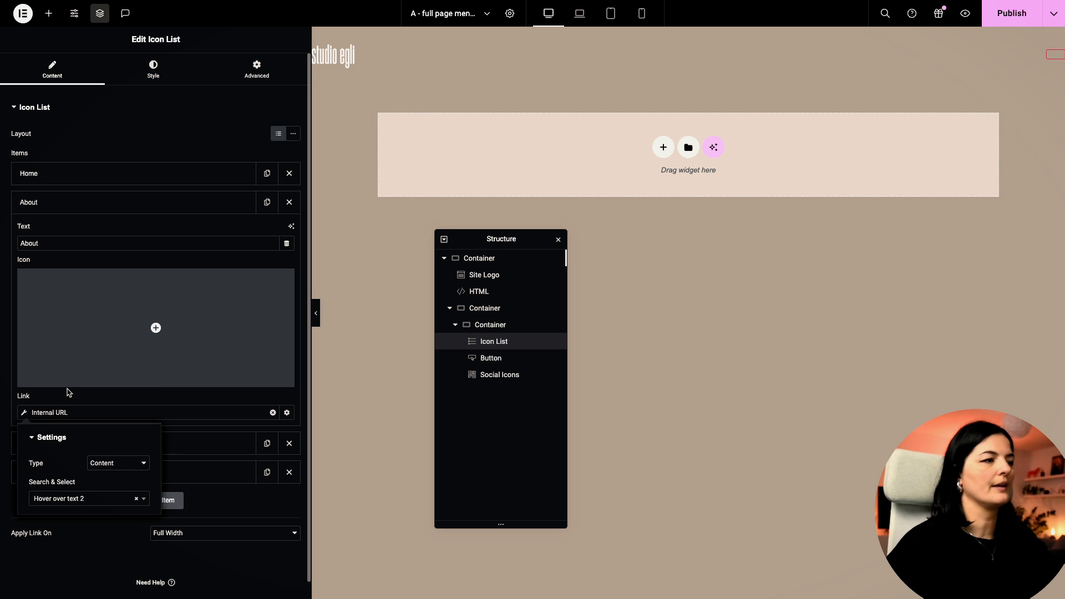
{"action": "left_click", "coordinate": [95, 538]}
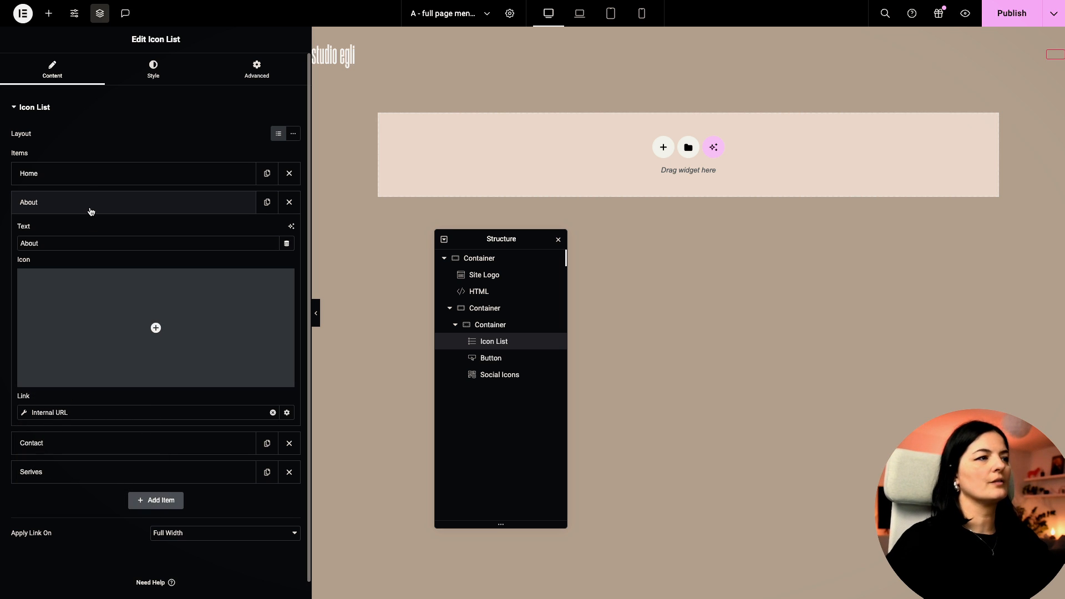
{"action": "left_click", "coordinate": [1009, 13]}
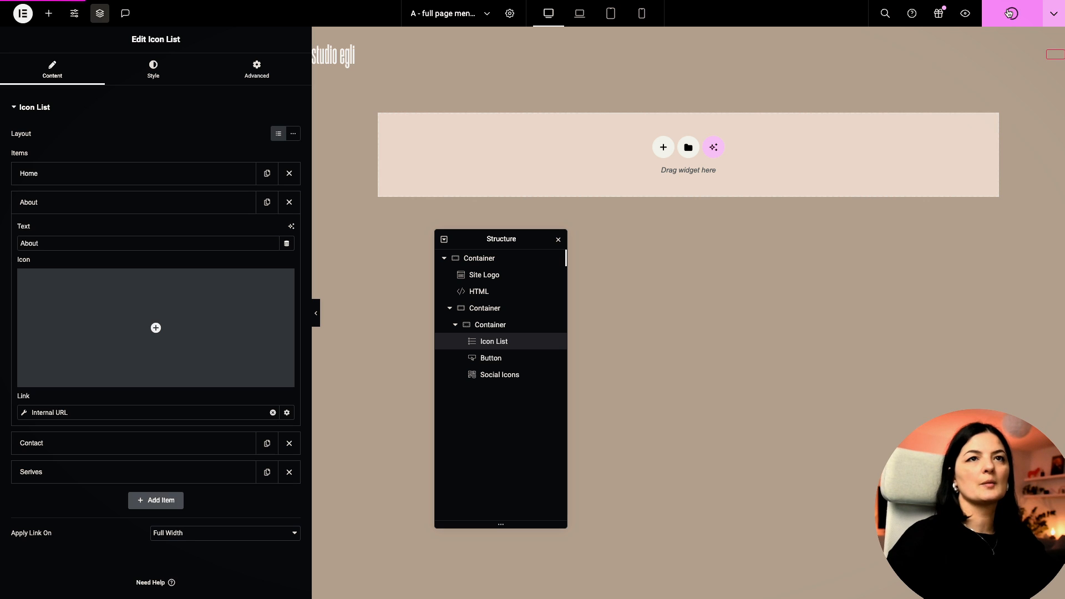
{"action": "left_click", "coordinate": [62, 210]}
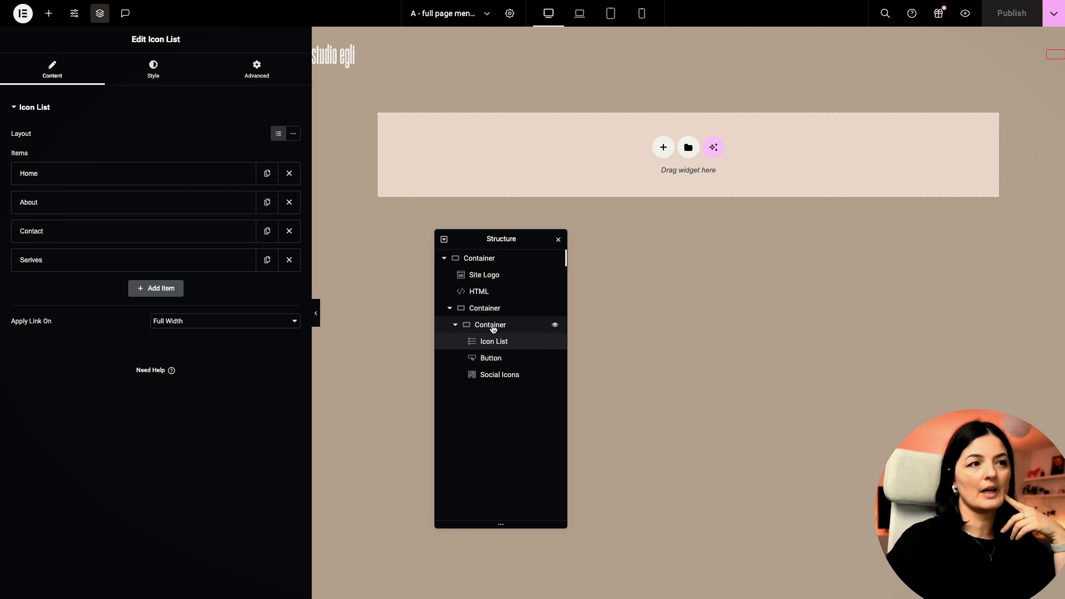
Step: Delete the overlay class name from the outer container so the menu shows
{"action": "left_click", "coordinate": [480, 309]}
{"action": "left_click", "coordinate": [271, 92]}
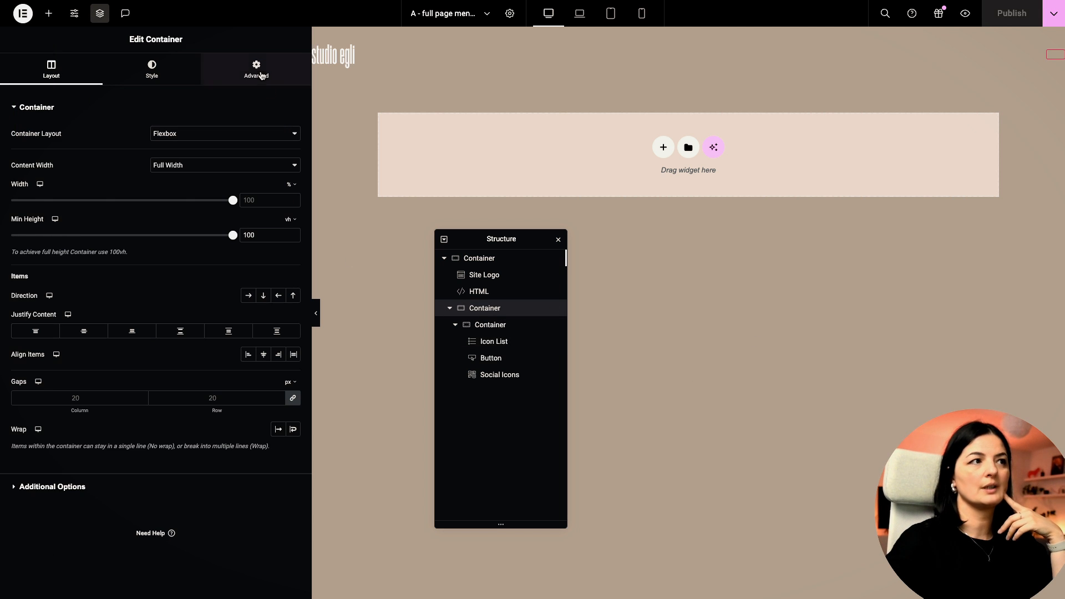
{"action": "double_click", "coordinate": [200, 404]}
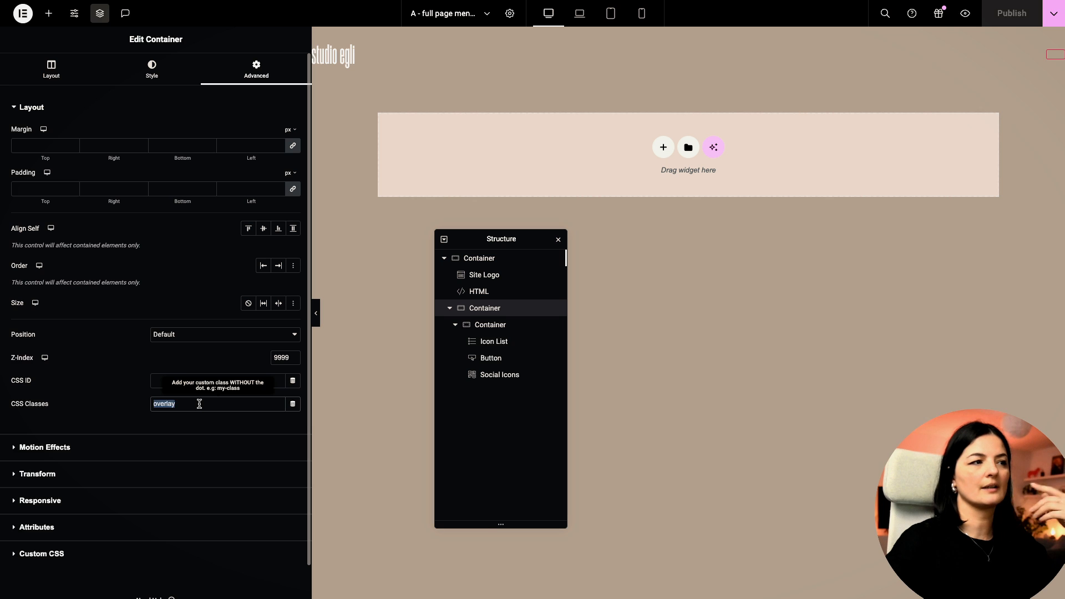
{"action": "key", "text": "BackSpace"}
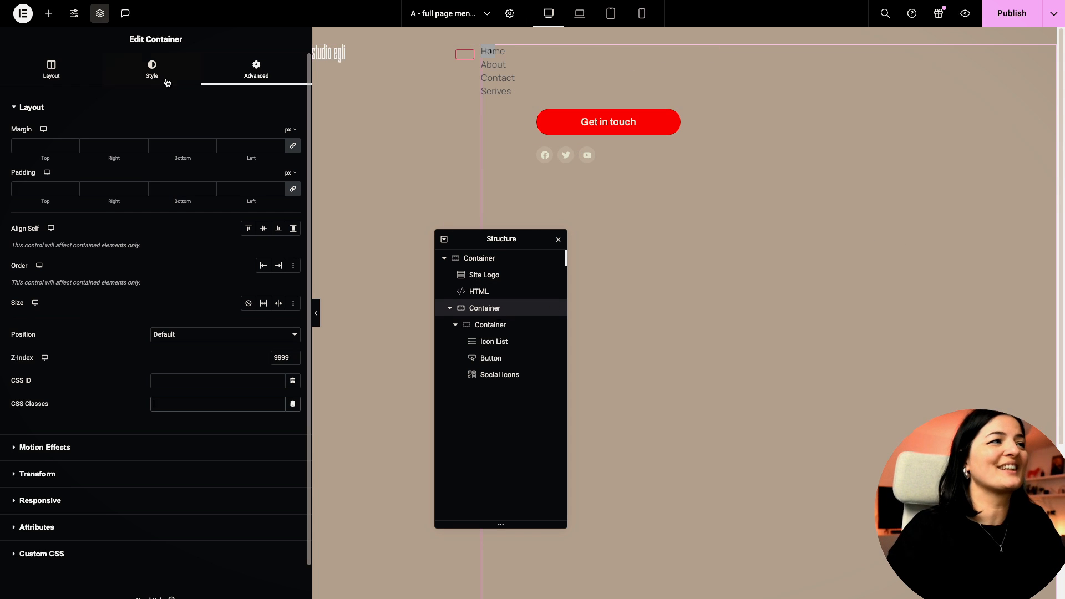
Step: Give the container a classic background in the global Black colour and publish
{"action": "left_click", "coordinate": [151, 69]}
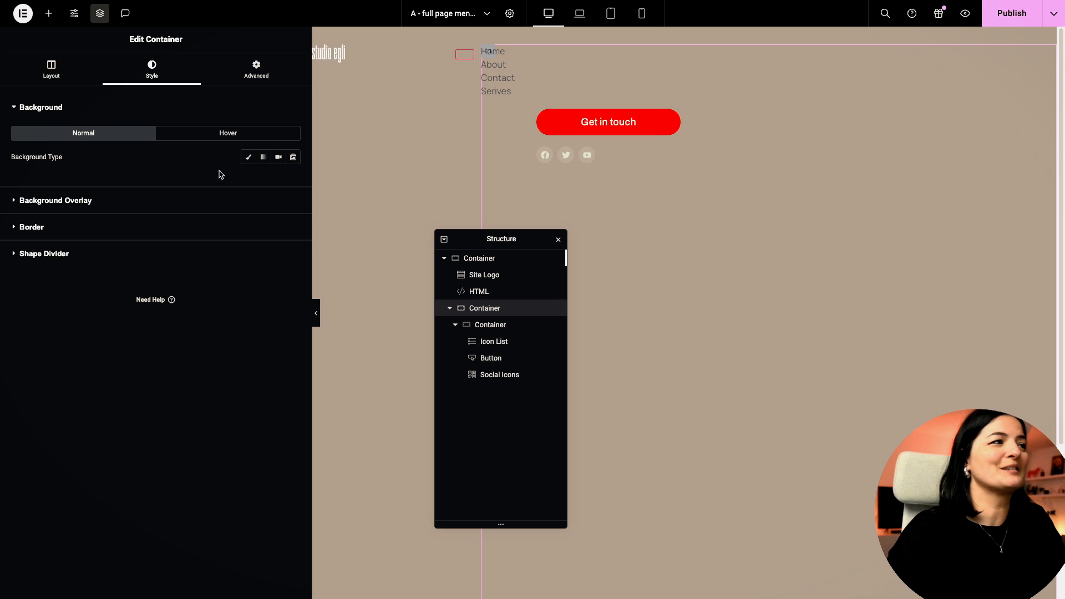
{"action": "left_click", "coordinate": [248, 158]}
{"action": "left_click", "coordinate": [277, 182]}
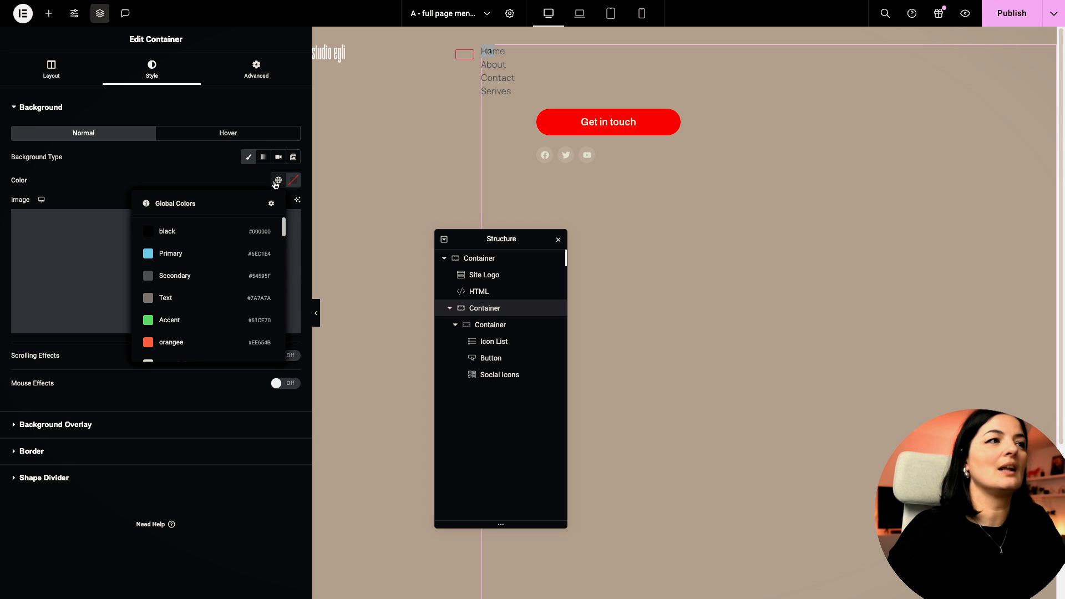
{"action": "left_click", "coordinate": [219, 232]}
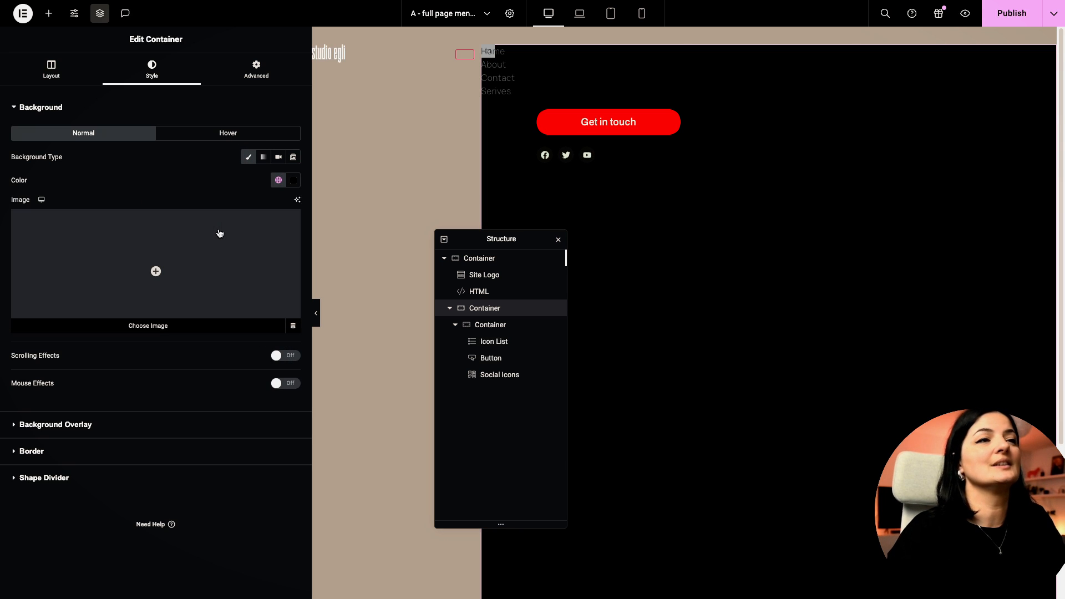
{"action": "left_click", "coordinate": [1006, 15]}
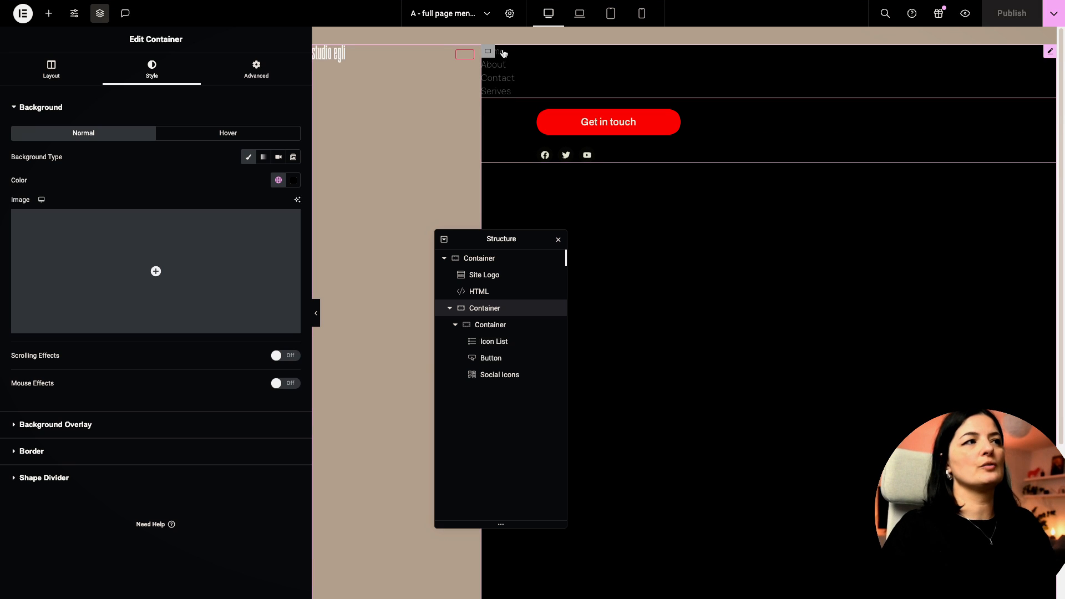
Step: Style the menu links in Morganite-Medium, 13 rem, weight 700, uppercase, and publish
{"action": "left_click", "coordinate": [497, 341]}
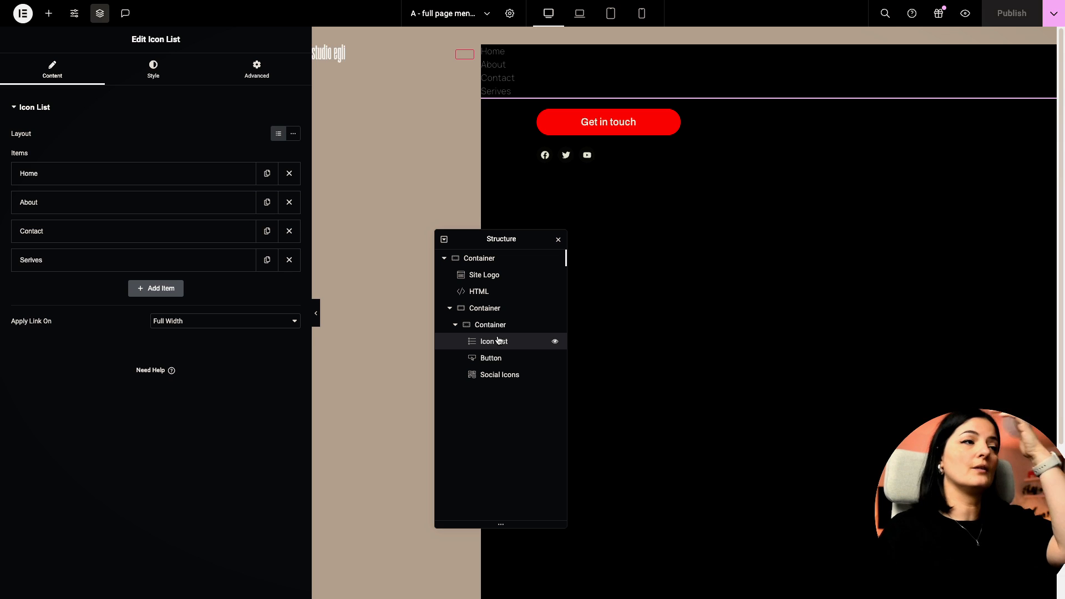
{"action": "left_click", "coordinate": [158, 70]}
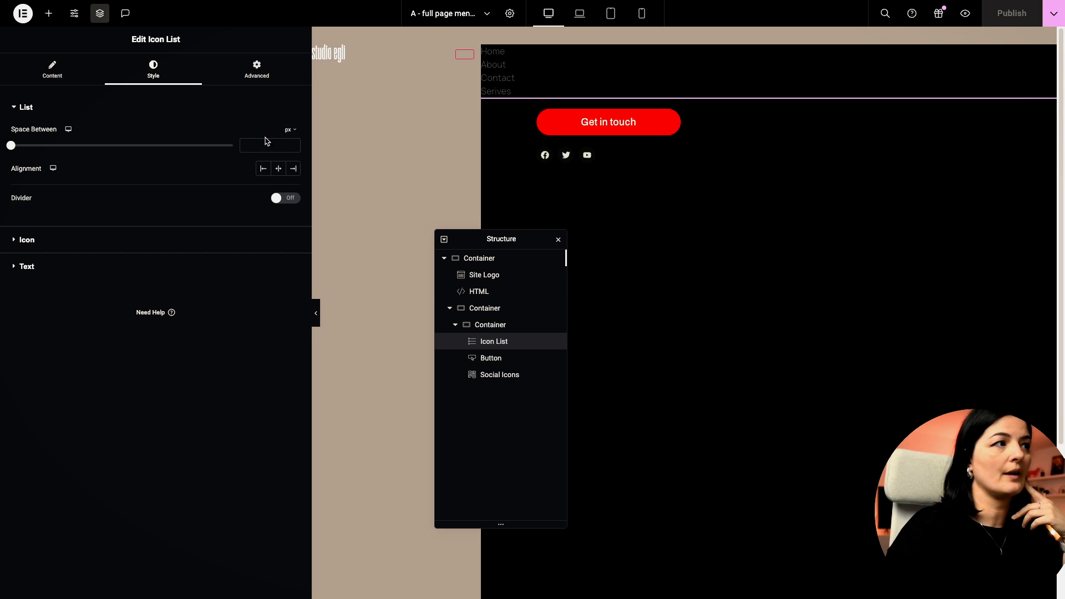
{"action": "left_click", "coordinate": [128, 266]}
{"action": "left_click", "coordinate": [293, 187]}
{"action": "left_click", "coordinate": [216, 238]}
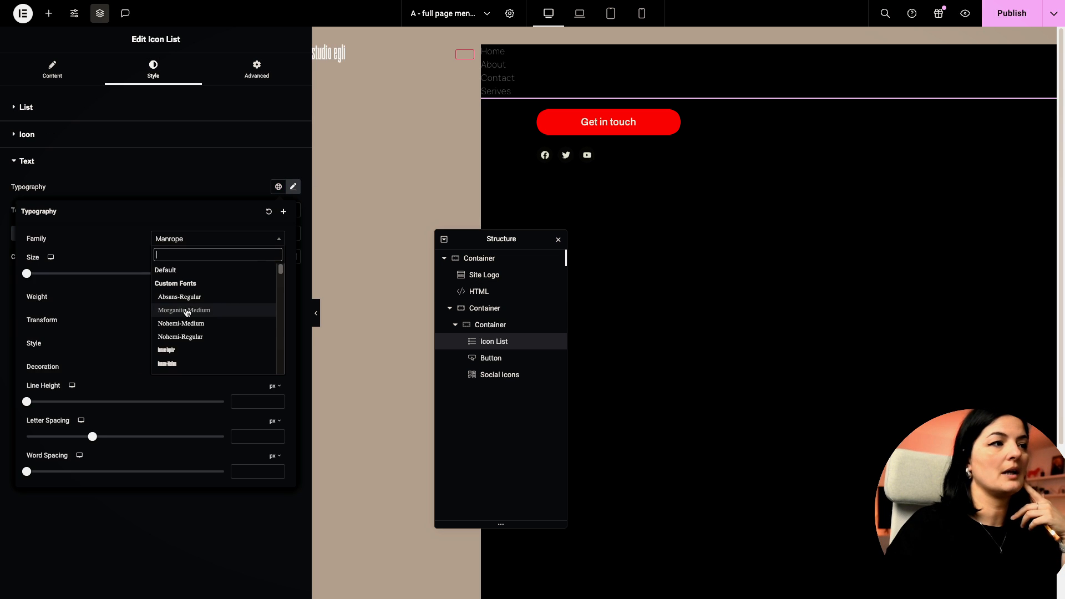
{"action": "left_click", "coordinate": [192, 315]}
{"action": "mouse_move", "coordinate": [272, 263]}
{"action": "left_click", "coordinate": [272, 290]}
{"action": "left_click", "coordinate": [245, 273]}
{"action": "type", "text": "13"}
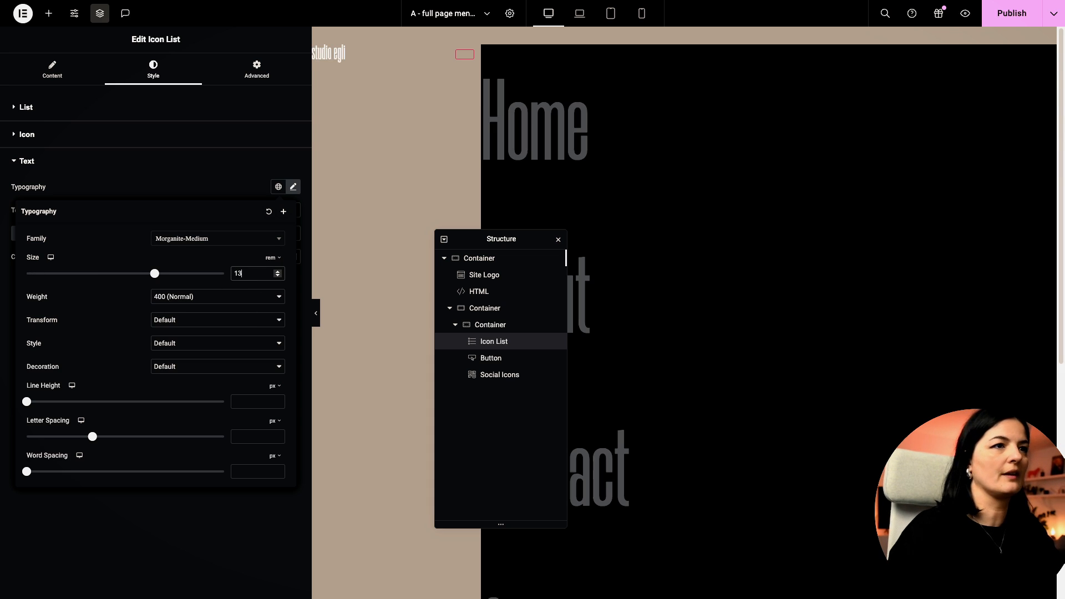
{"action": "left_click", "coordinate": [204, 307]}
{"action": "left_click", "coordinate": [195, 332]}
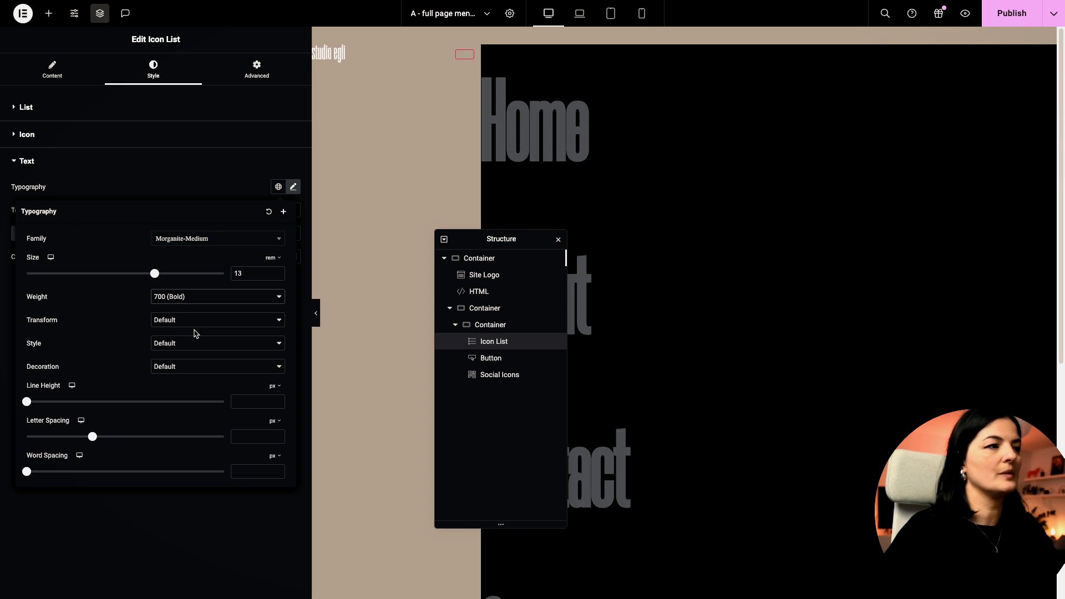
{"action": "left_click", "coordinate": [192, 324]}
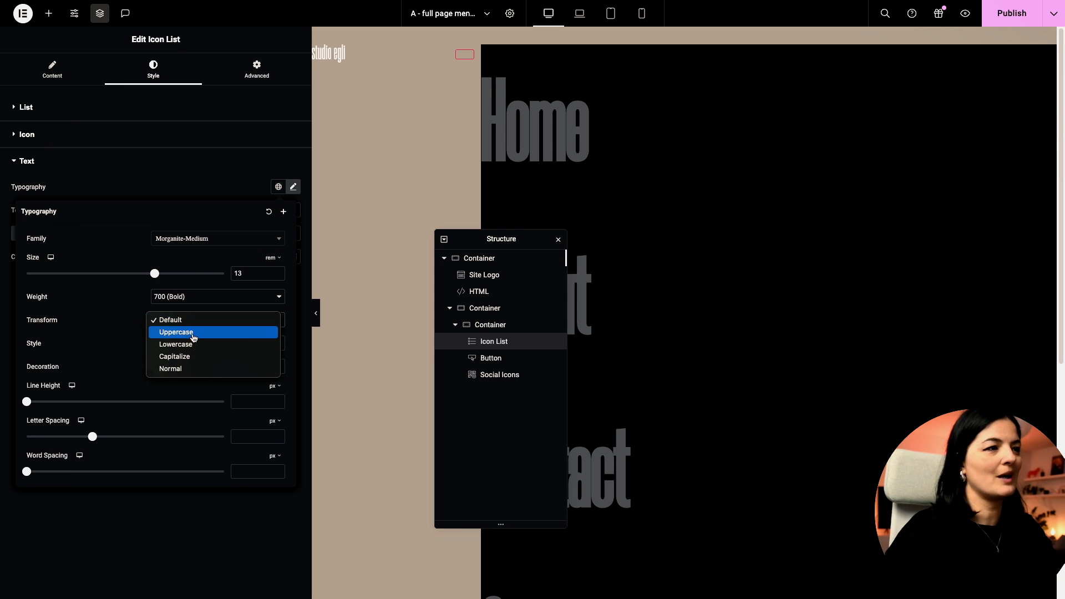
{"action": "left_click", "coordinate": [194, 332]}
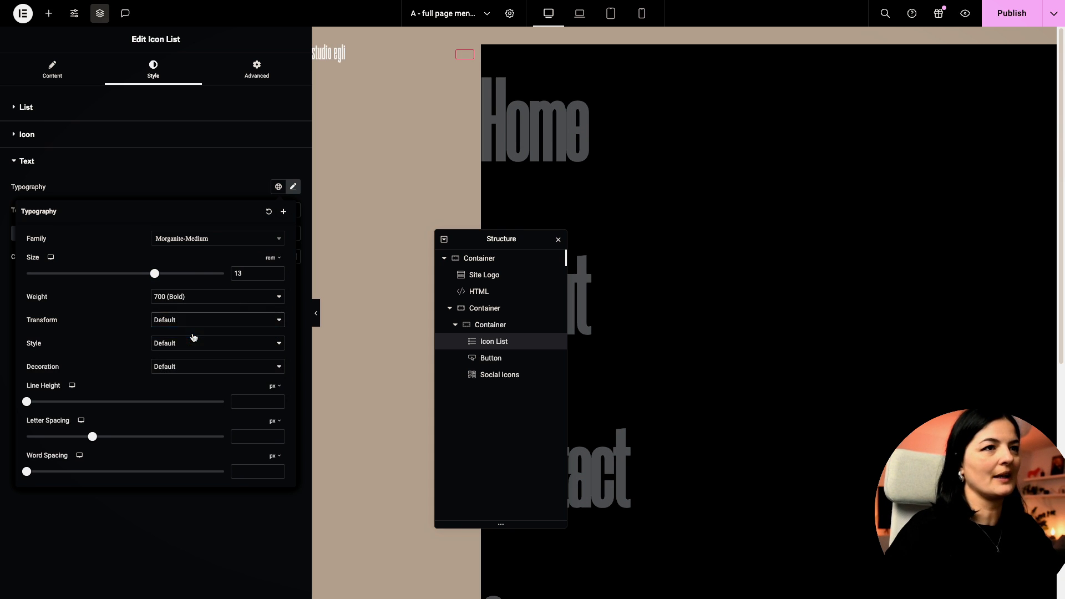
{"action": "left_click", "coordinate": [1003, 21]}
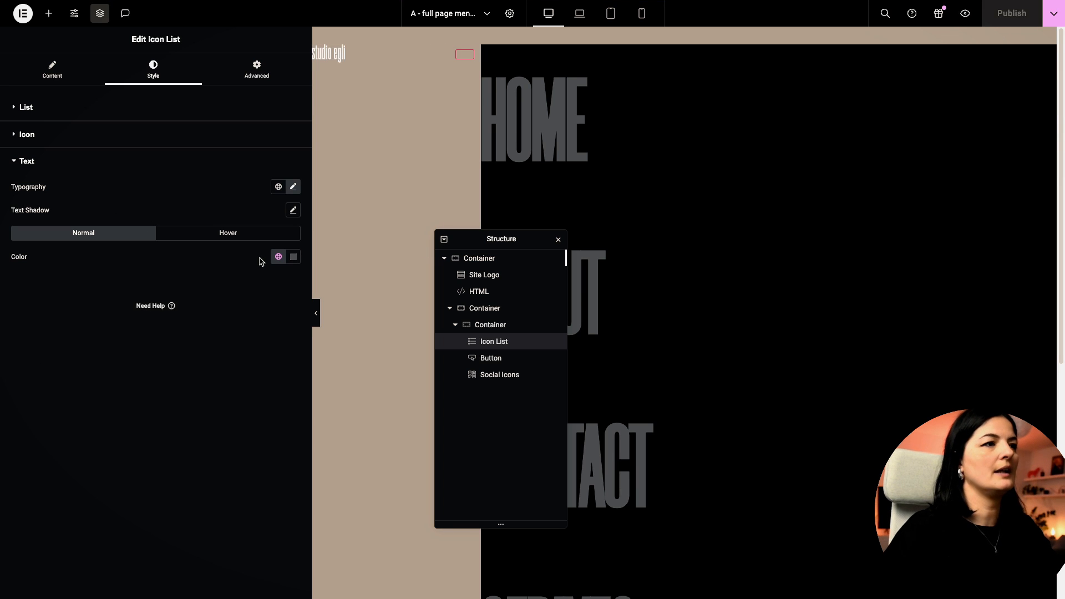
Step: Set the menu link text colour to cream #D1DCD1 and save the page
{"action": "left_click", "coordinate": [279, 257]}
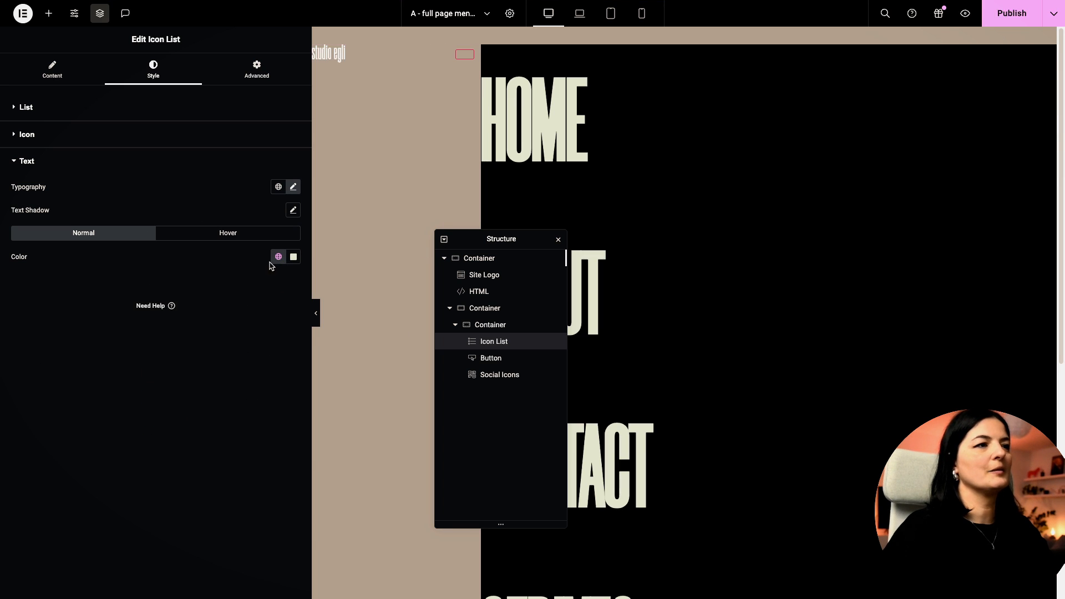
{"action": "left_click", "coordinate": [279, 257]}
{"action": "left_click", "coordinate": [293, 257]}
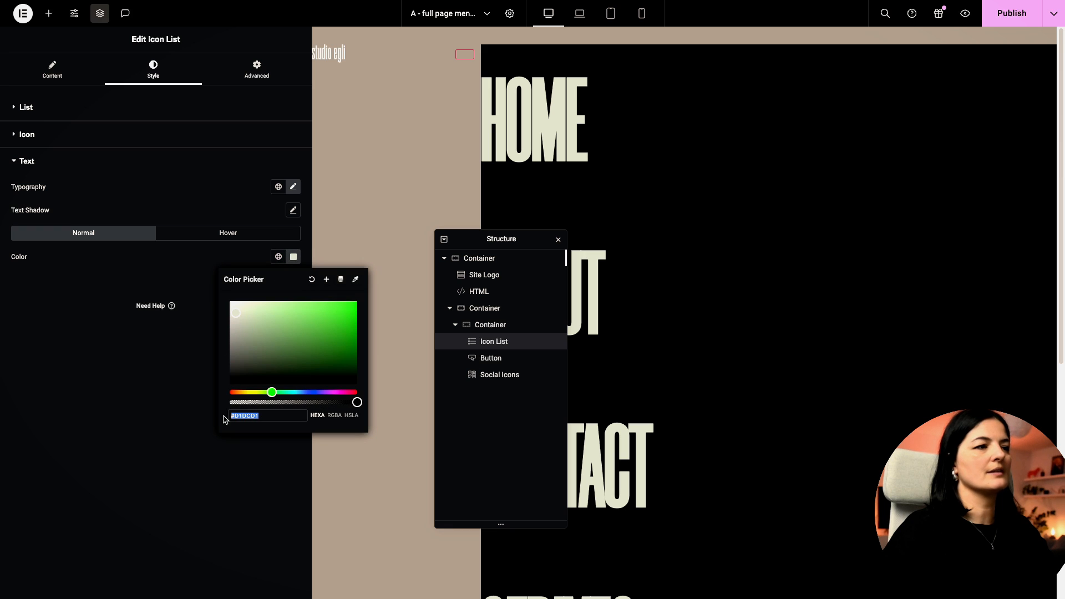
{"action": "double_click", "coordinate": [264, 415]}
{"action": "left_click", "coordinate": [264, 415]}
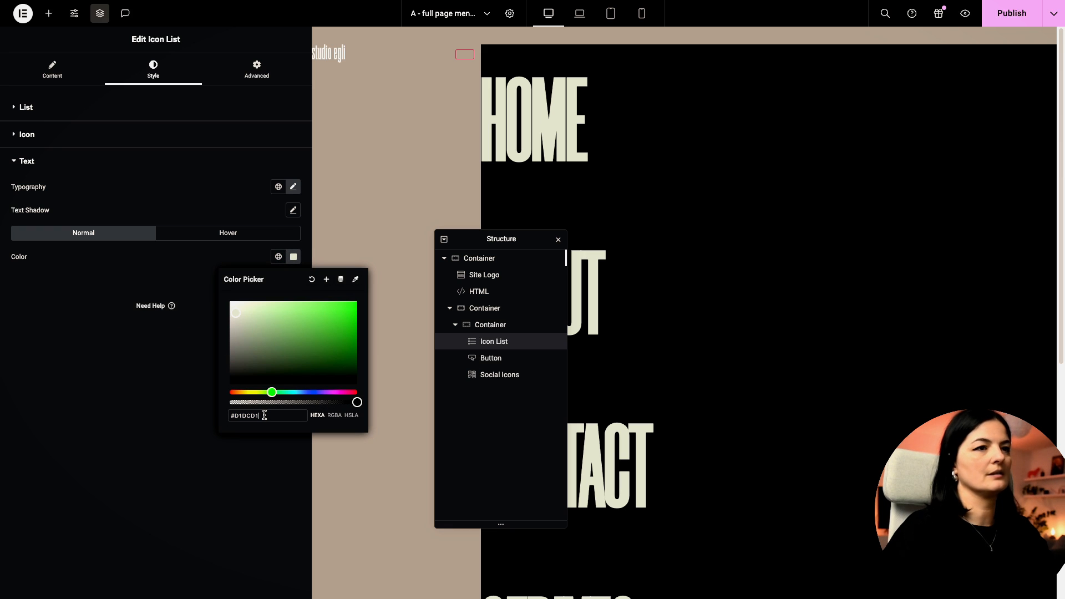
{"action": "left_click", "coordinate": [244, 467]}
{"action": "key", "text": "ctrl+s"}
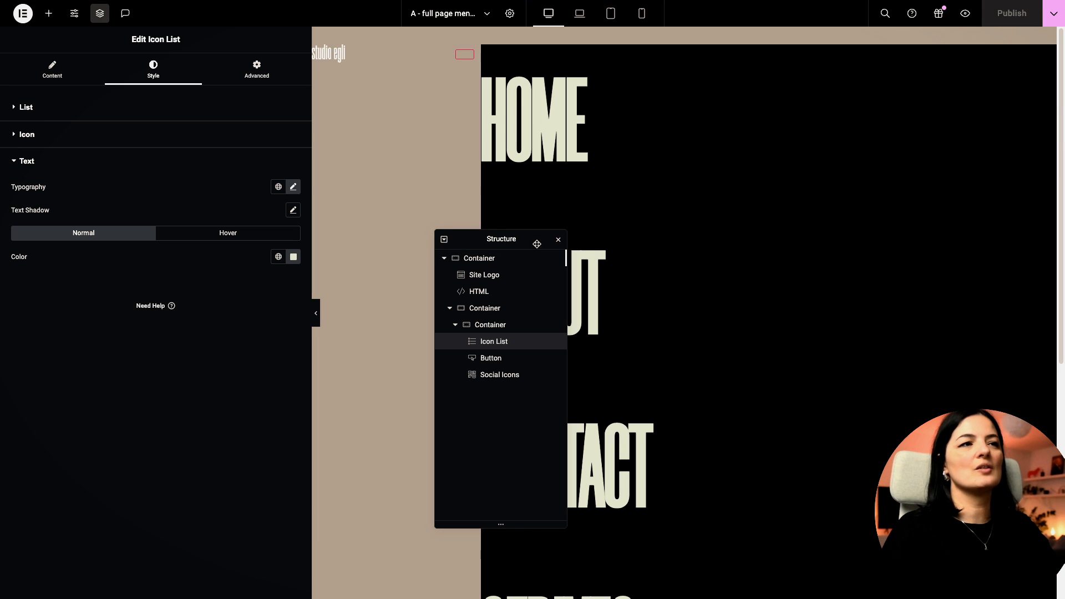
Step: In the links' Typography, switch the line height unit to em and enter 0.8
{"action": "left_click_drag", "start_coordinate": [537, 244], "coordinate": [402, 244]}
{"action": "scroll", "coordinate": [730, 361], "scroll_direction": "down", "scroll_amount": 5}
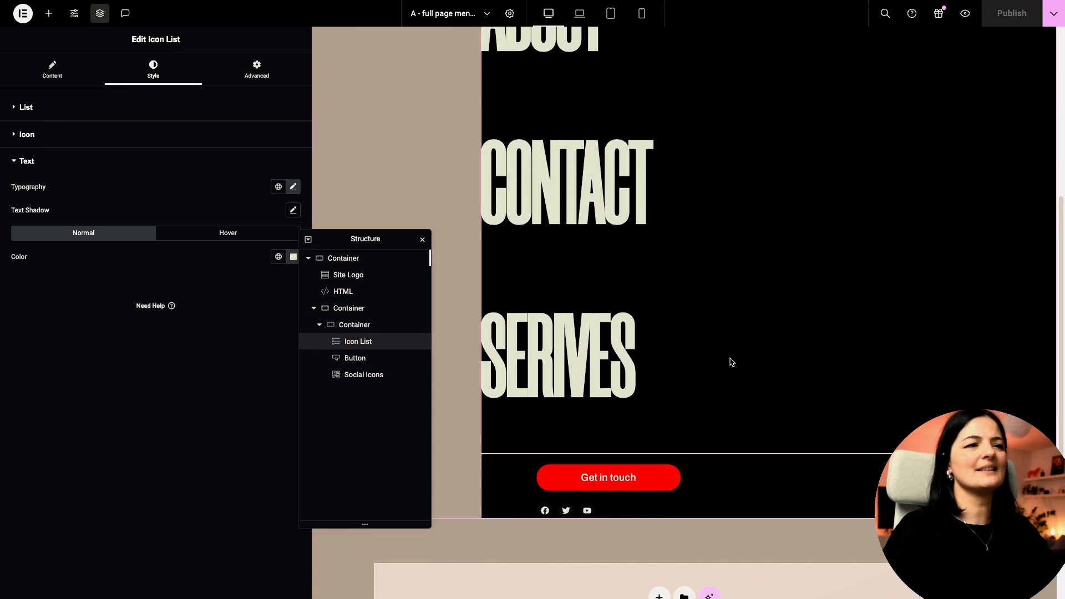
{"action": "scroll", "coordinate": [564, 190], "scroll_direction": "up", "scroll_amount": 5}
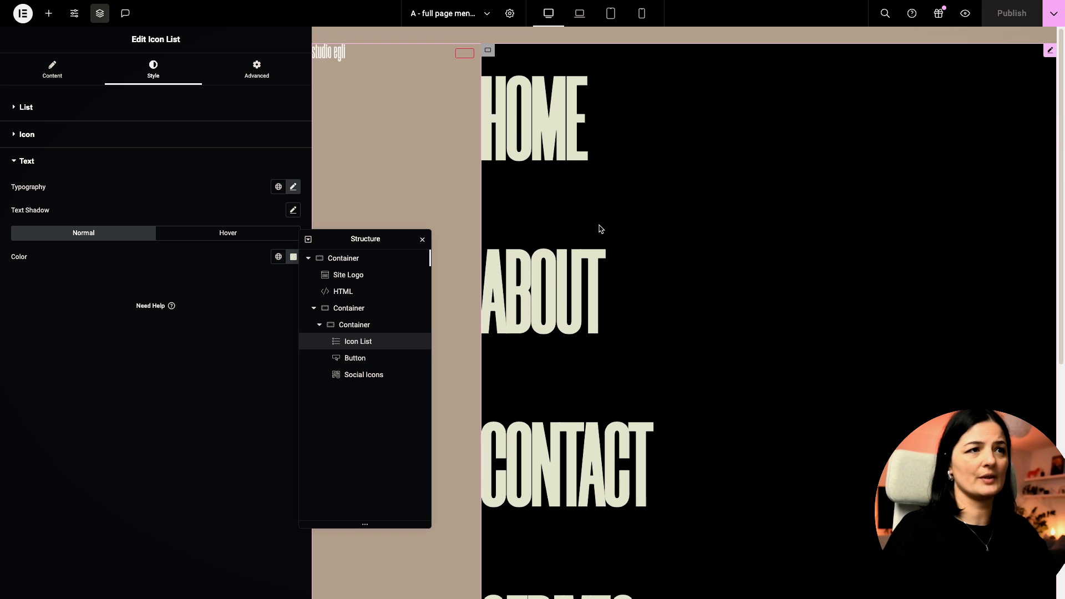
{"action": "left_click", "coordinate": [293, 186]}
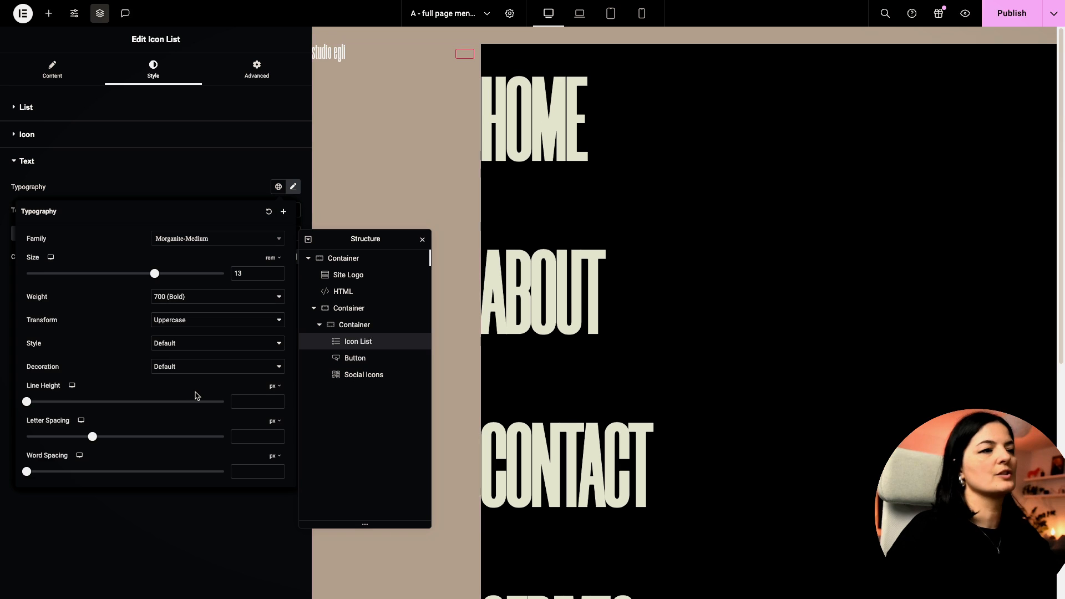
{"action": "left_click", "coordinate": [282, 387]}
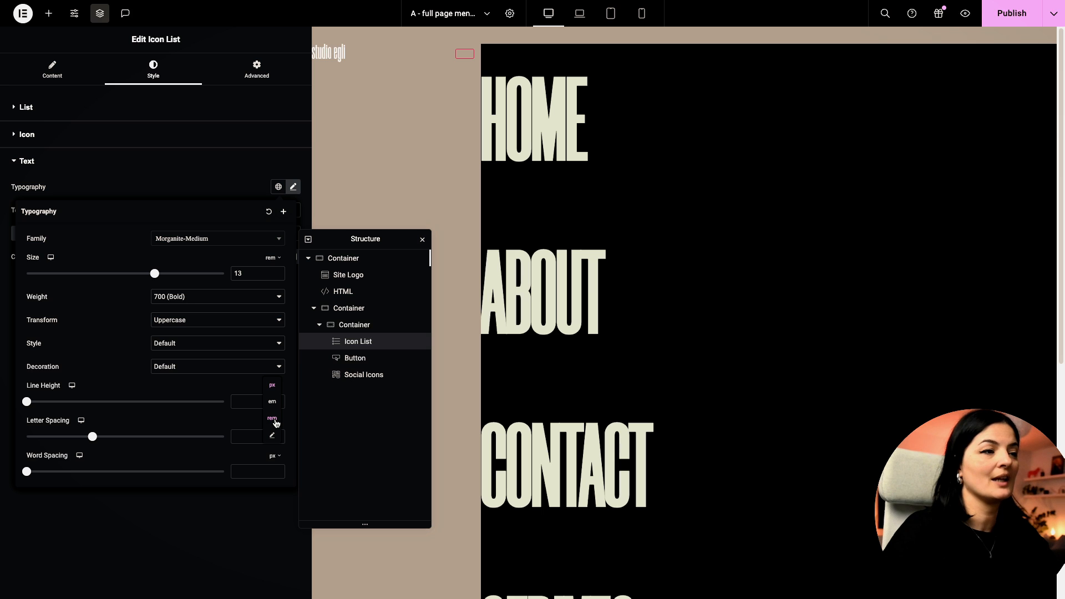
{"action": "left_click", "coordinate": [272, 403]}
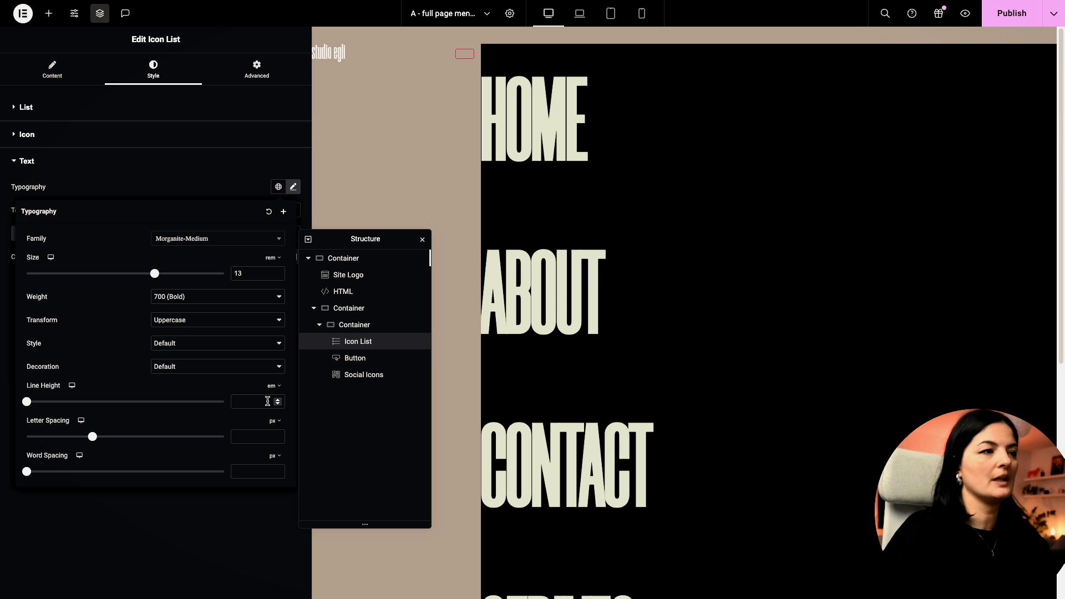
{"action": "left_click", "coordinate": [257, 400]}
{"action": "type", "text": "0.8"}
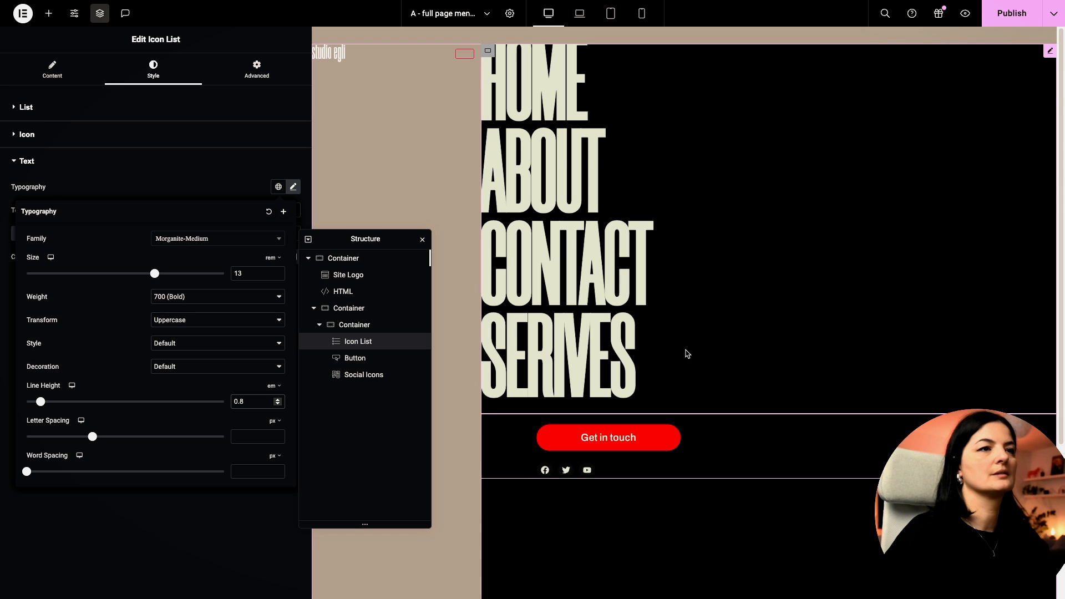
{"action": "left_click", "coordinate": [1018, 18]}
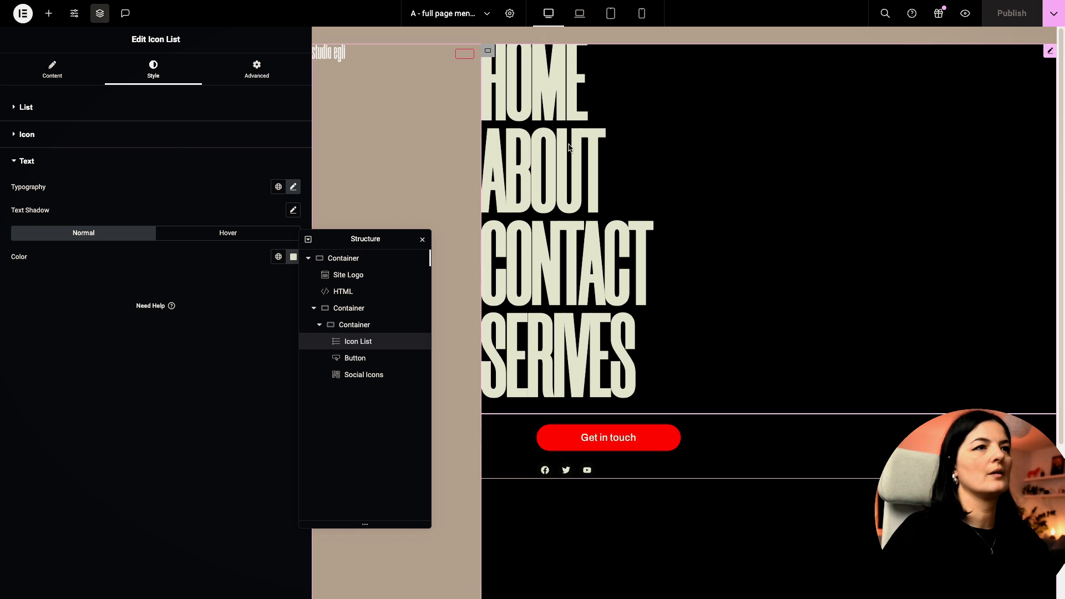
Step: Set the menu list's padding to 100 px top, 0 right, 0 bottom and 100 px left
{"action": "left_click", "coordinate": [253, 68]}
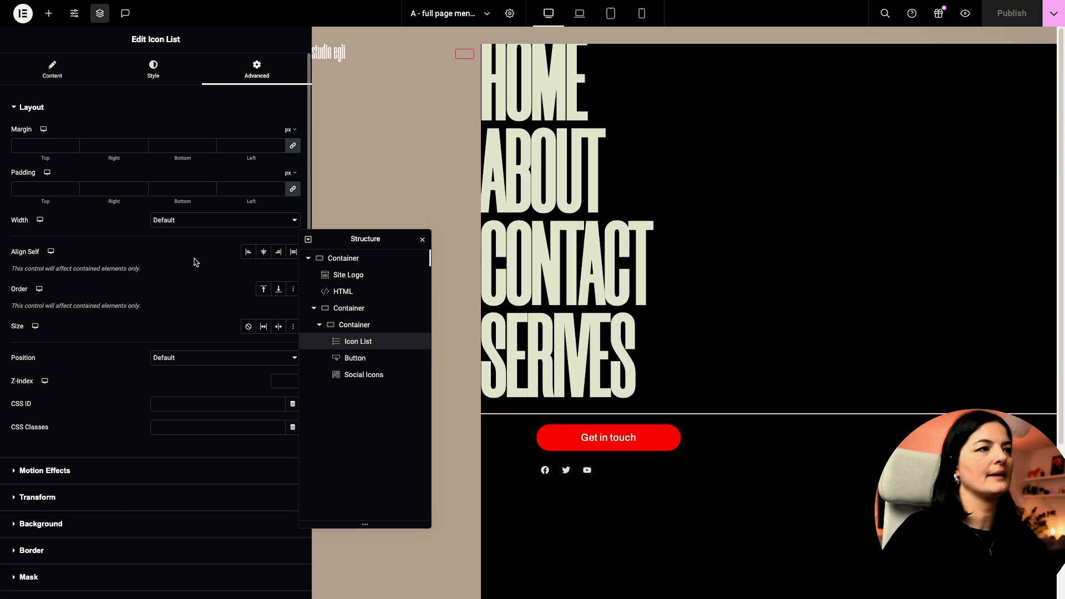
{"action": "left_click", "coordinate": [30, 190]}
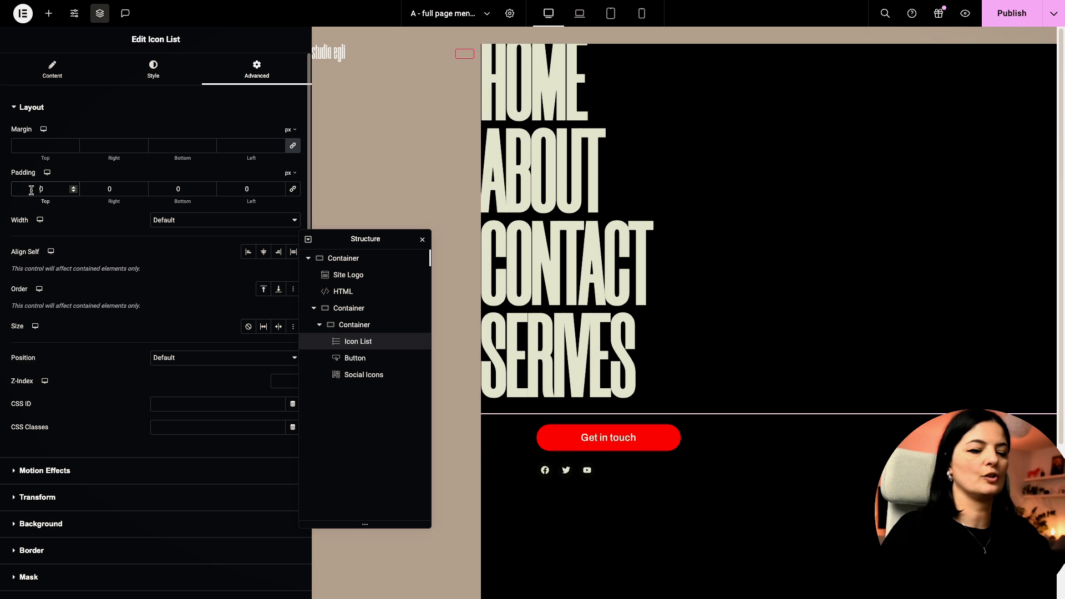
{"action": "type", "text": "100"}
{"action": "key", "text": "Tab"}
{"action": "type", "text": "100"}
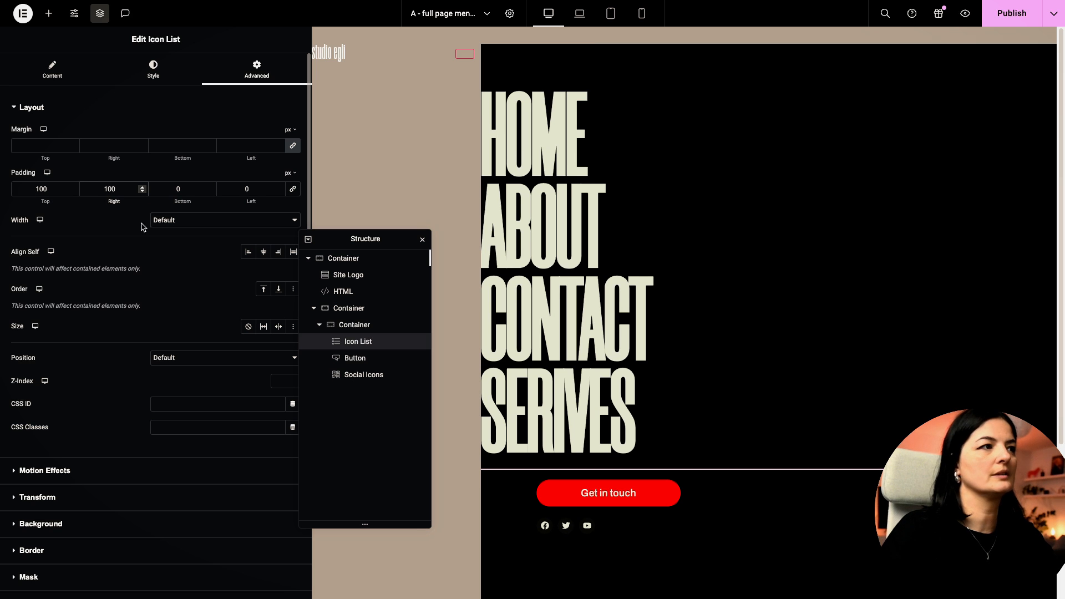
{"action": "left_click", "coordinate": [244, 189]}
{"action": "type", "text": "100"}
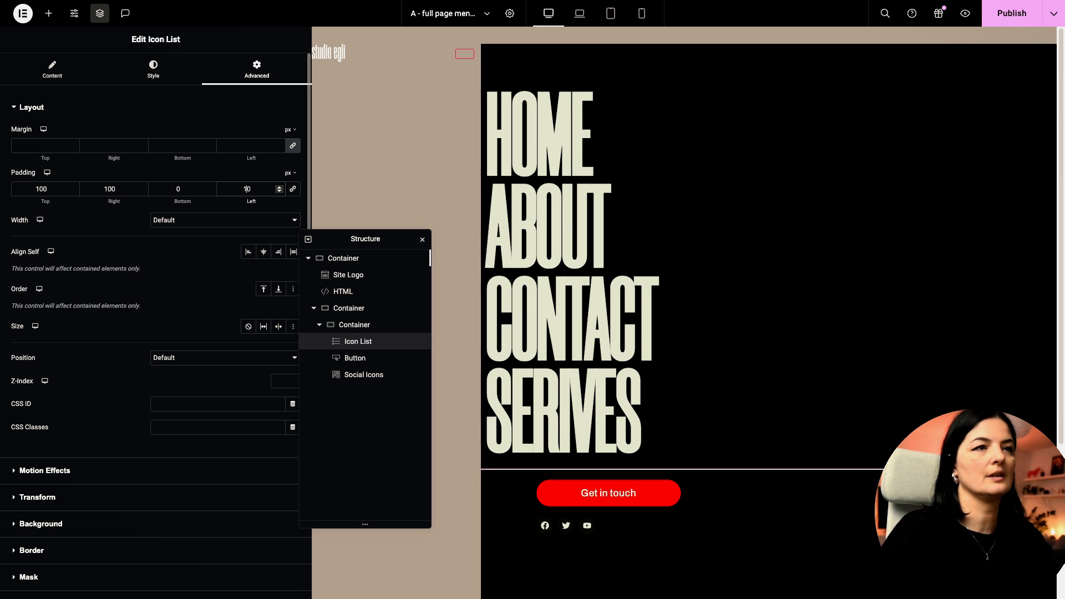
{"action": "double_click", "coordinate": [118, 190]}
{"action": "type", "text": "0"}
{"action": "left_click", "coordinate": [1012, 13]}
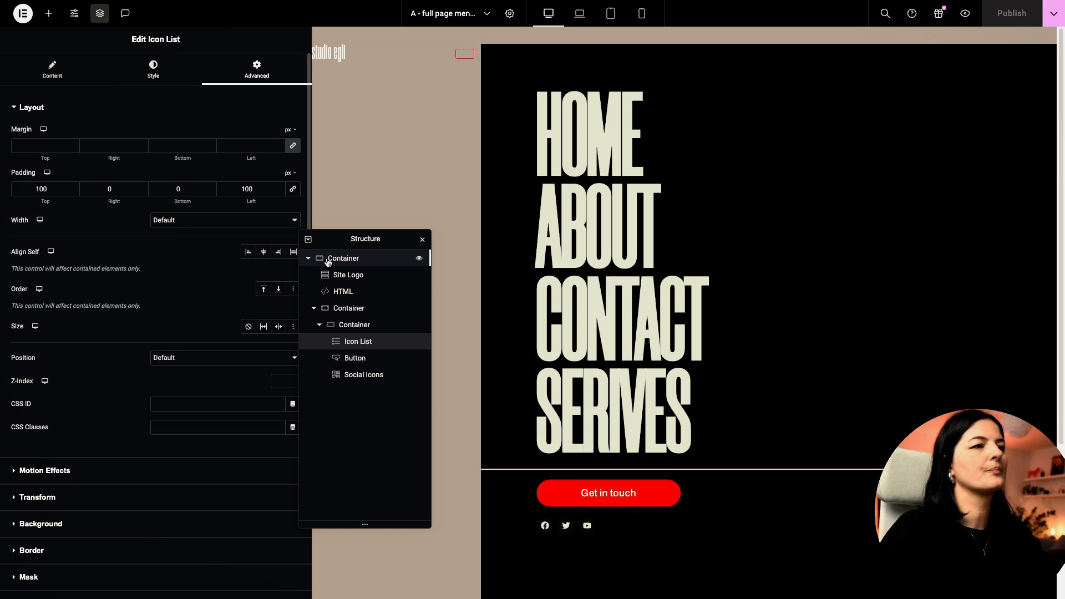
{"action": "scroll", "coordinate": [610, 433], "scroll_direction": "down", "scroll_amount": 1}
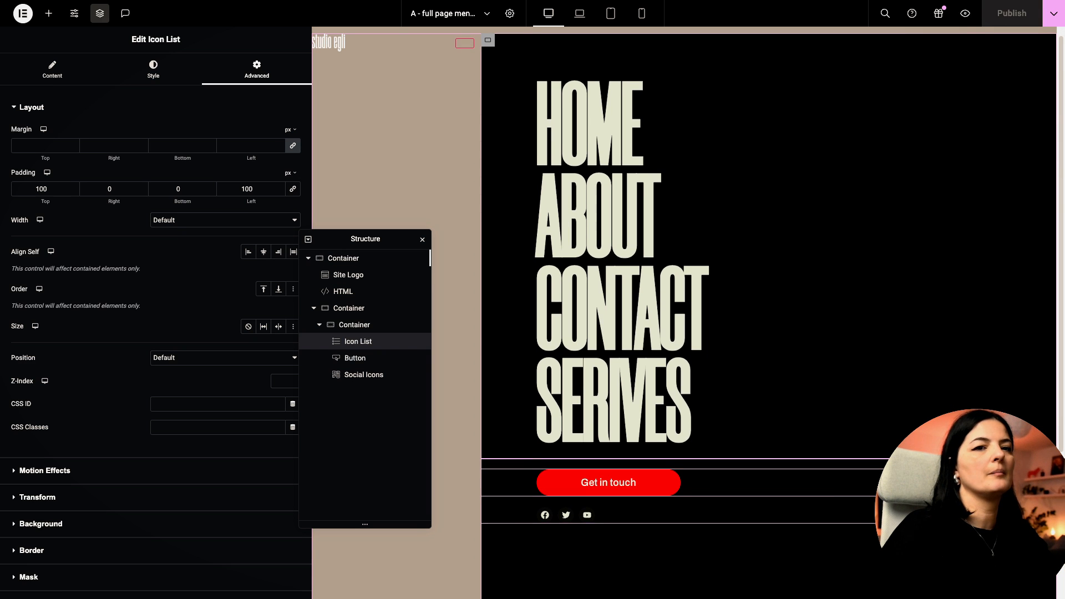
Step: Check the Get in touch button's styling, then reopen the menu list's text styling
{"action": "left_click", "coordinate": [609, 482]}
{"action": "left_click", "coordinate": [153, 69]}
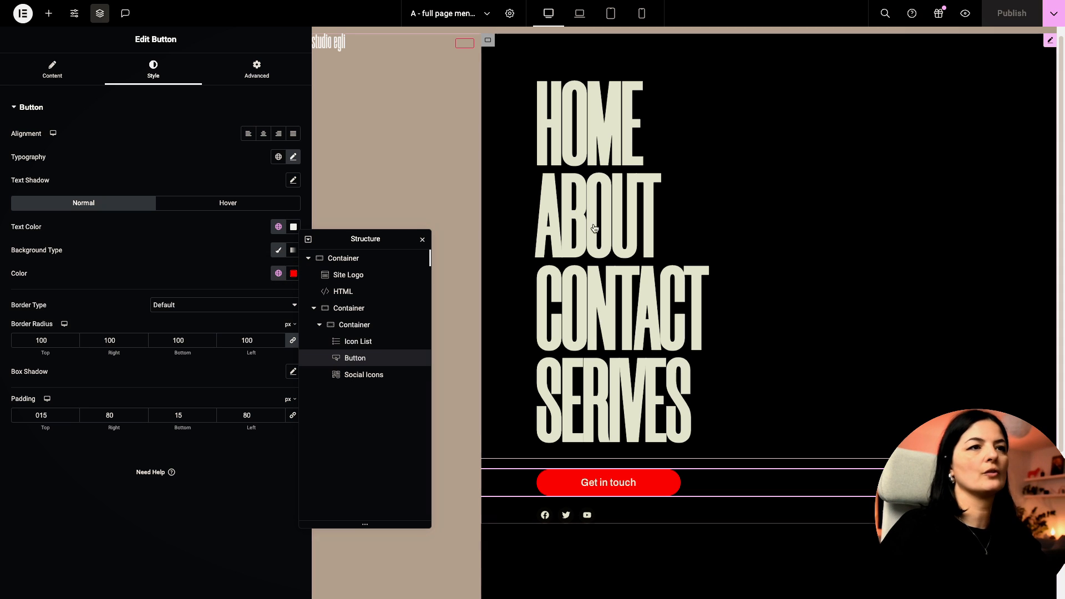
{"action": "left_click", "coordinate": [649, 167]}
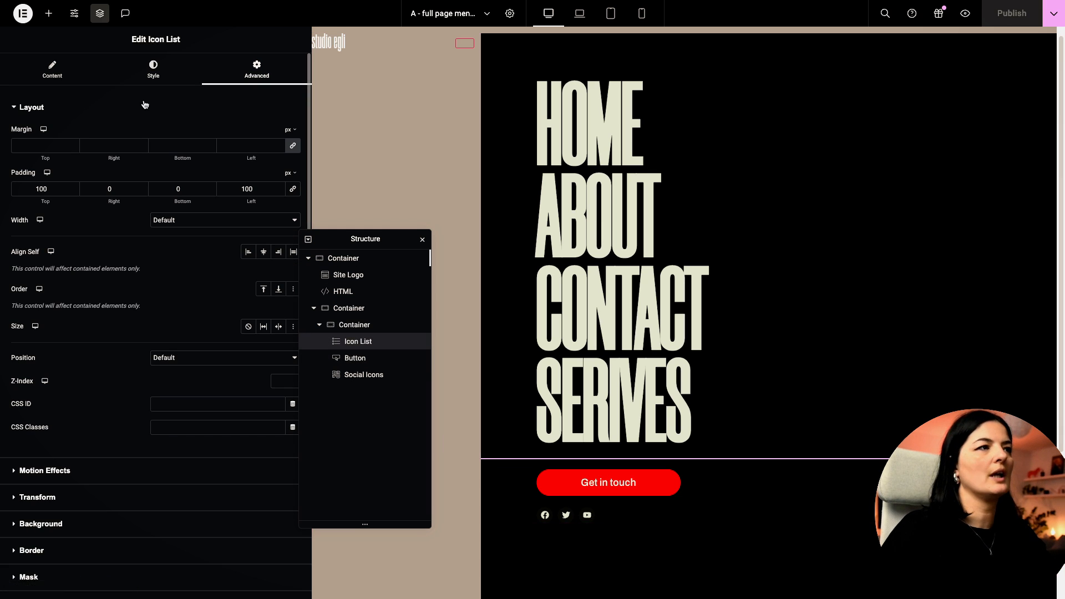
{"action": "left_click", "coordinate": [153, 77]}
{"action": "left_click", "coordinate": [84, 266]}
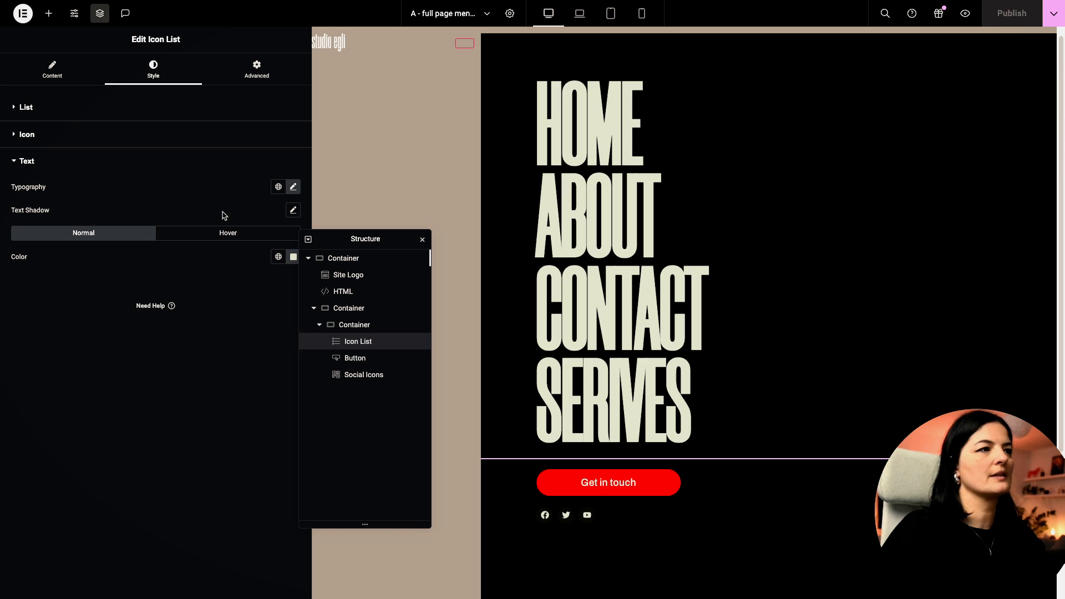
Step: Set the menu links' hover text colour to the global colour 'redd'
{"action": "left_click", "coordinate": [224, 233]}
{"action": "left_click_drag", "start_coordinate": [333, 240], "coordinate": [376, 235]}
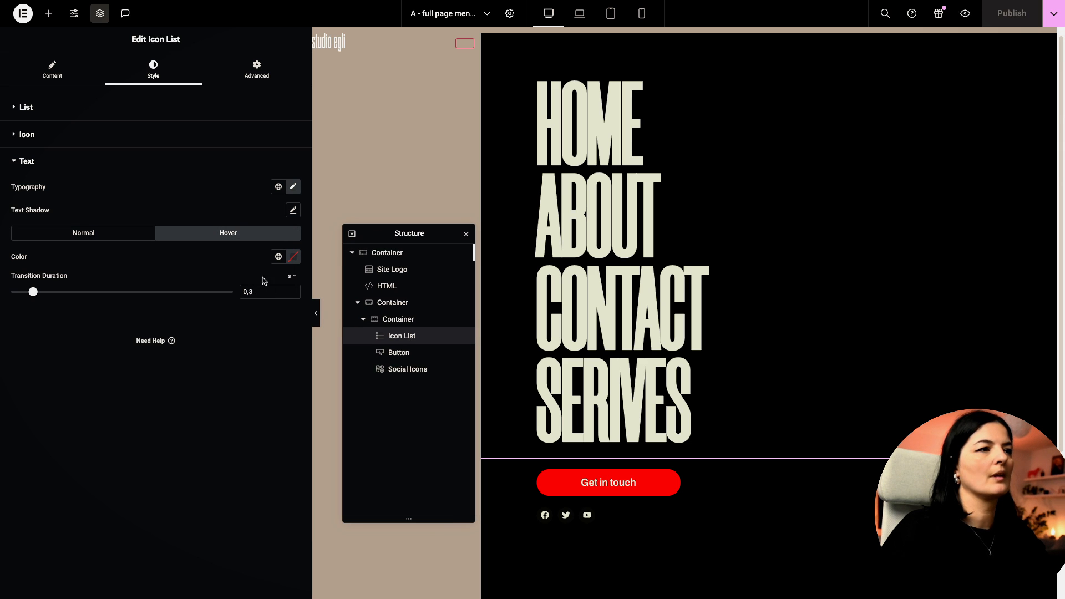
{"action": "left_click", "coordinate": [279, 256]}
{"action": "scroll", "coordinate": [219, 383], "scroll_direction": "down", "scroll_amount": 5}
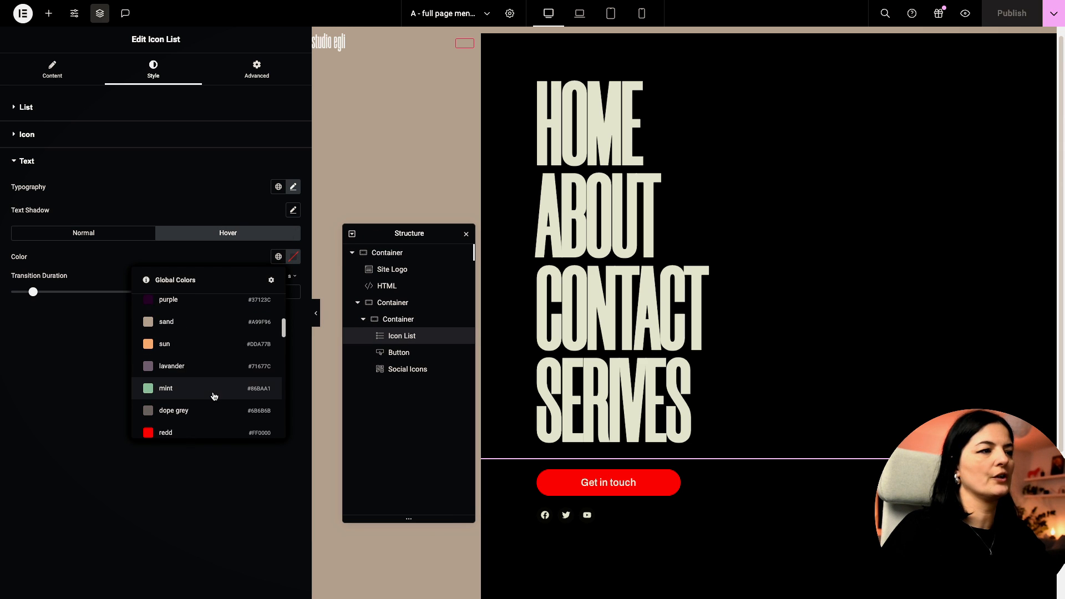
{"action": "left_click", "coordinate": [194, 404]}
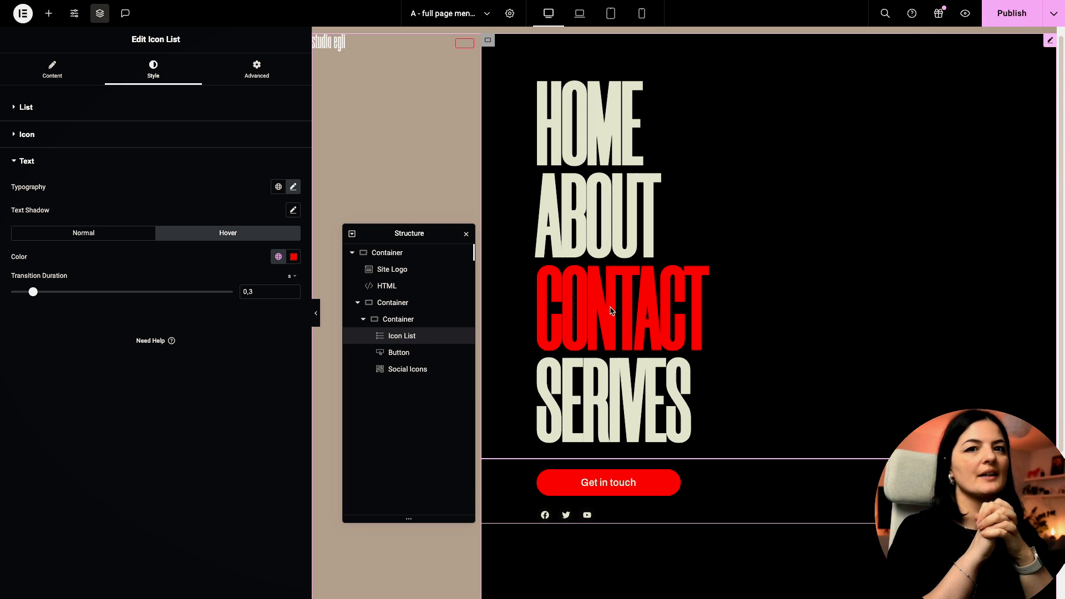
Step: Paste the .elementor-icon-list-item:hover rule into Custom CSS and edit its letter-spacing value
{"action": "left_click", "coordinate": [265, 72]}
{"action": "scroll", "coordinate": [167, 473], "scroll_direction": "down", "scroll_amount": 3}
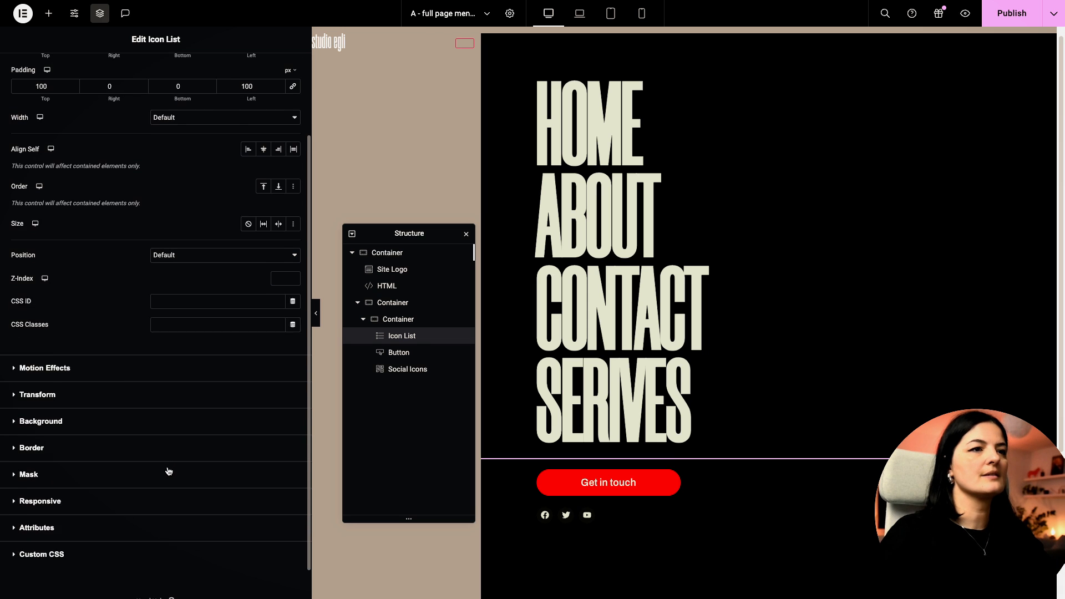
{"action": "scroll", "coordinate": [169, 471], "scroll_direction": "up", "scroll_amount": 1}
{"action": "left_click", "coordinate": [42, 517]}
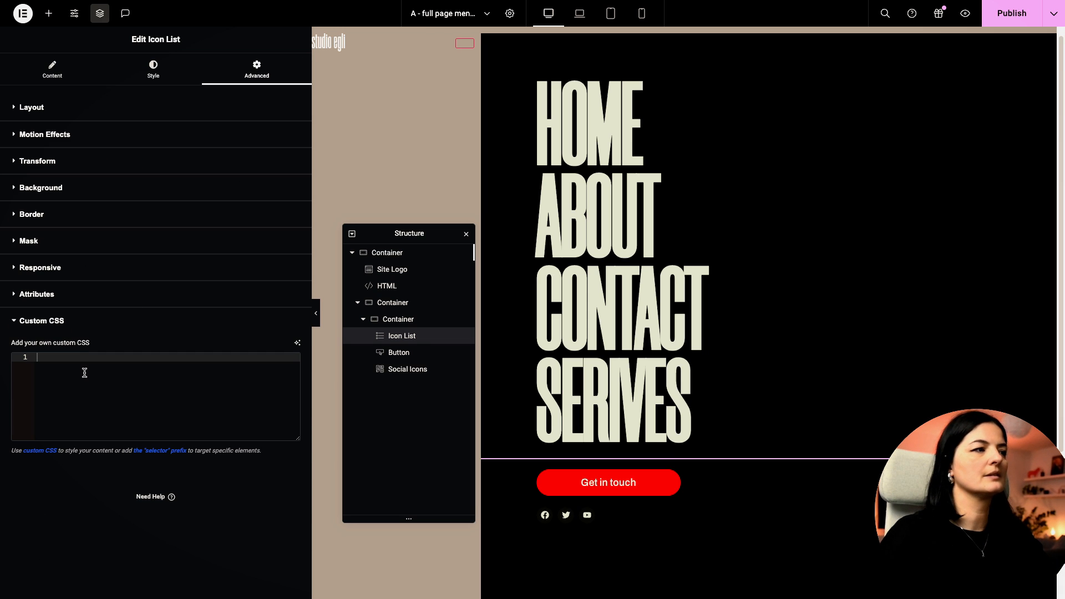
{"action": "type", "text": ".elementor-icon-list-item:hover  {     letter-spacing: 20px;     transition:all 0.5s ease; }"}
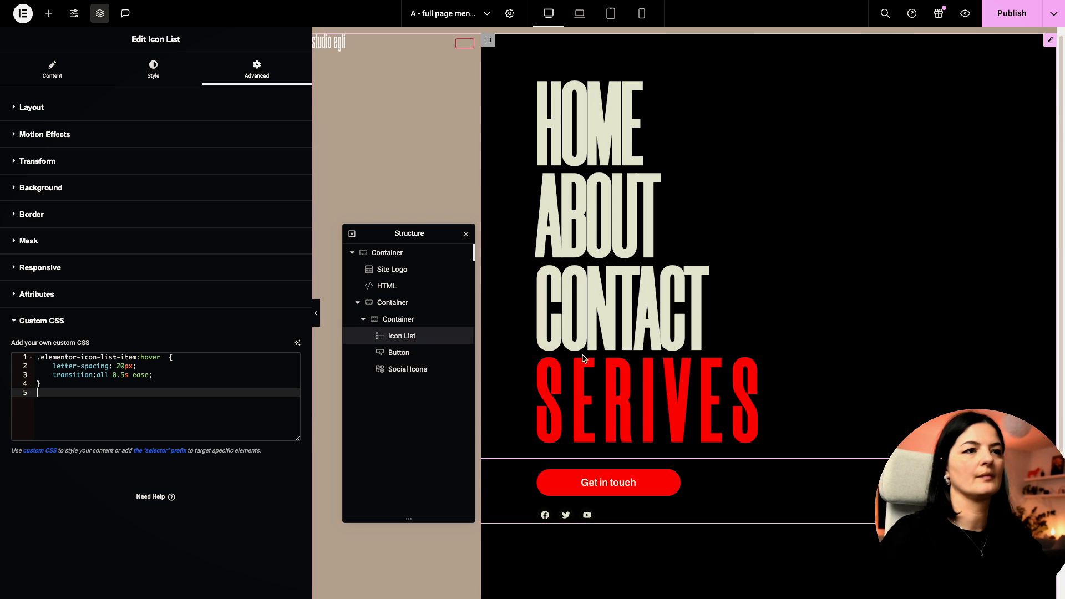
{"action": "left_click", "coordinate": [124, 366]}
{"action": "key", "text": "BackSpace"}
{"action": "key", "text": "BackSpace"}
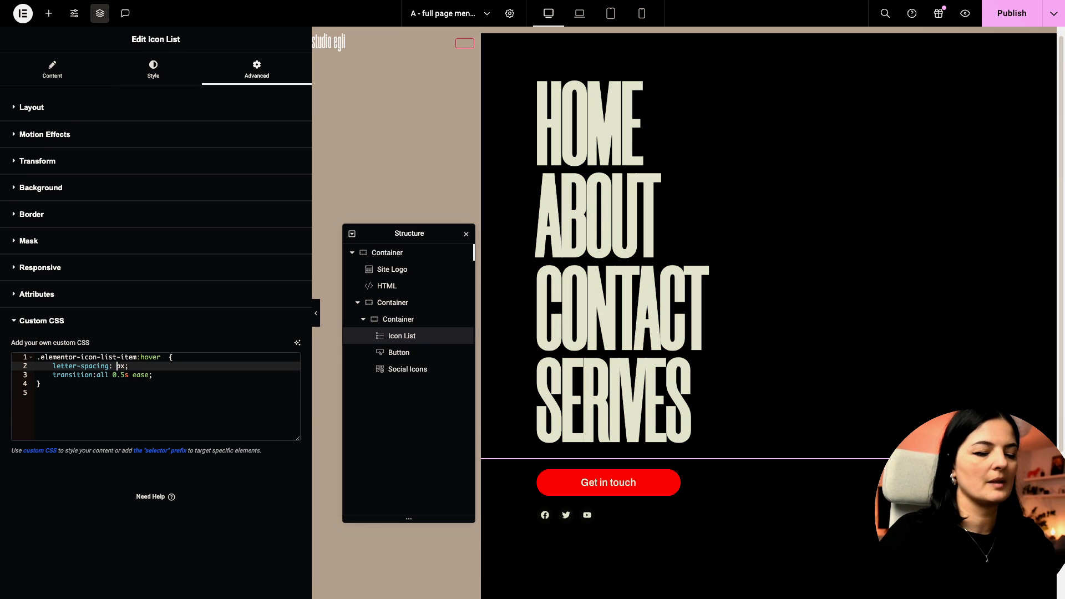
{"action": "type", "text": "5"}
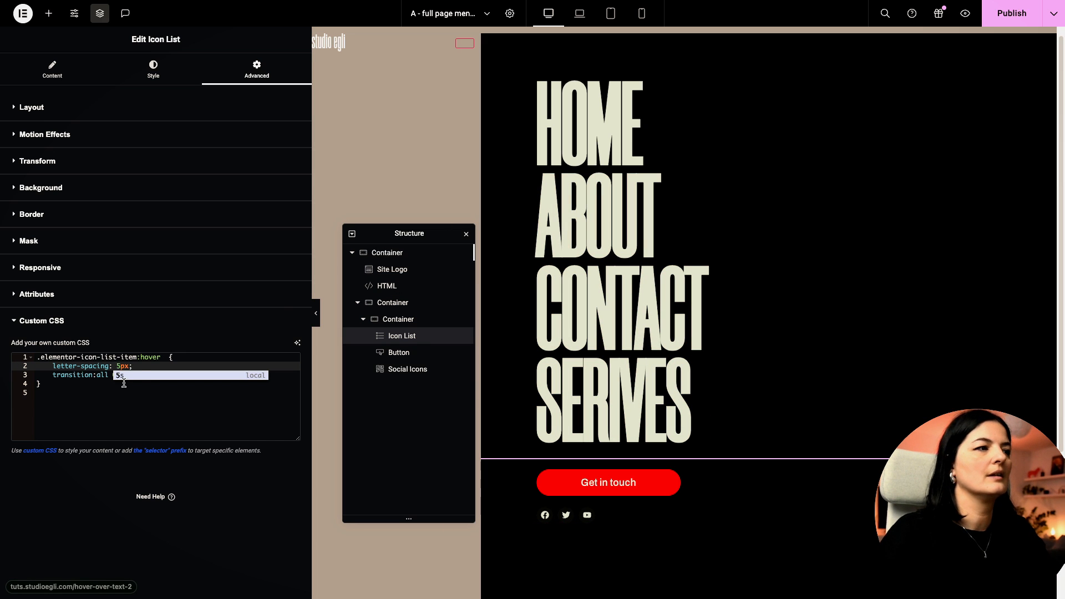
{"action": "key", "text": "BackSpace"}
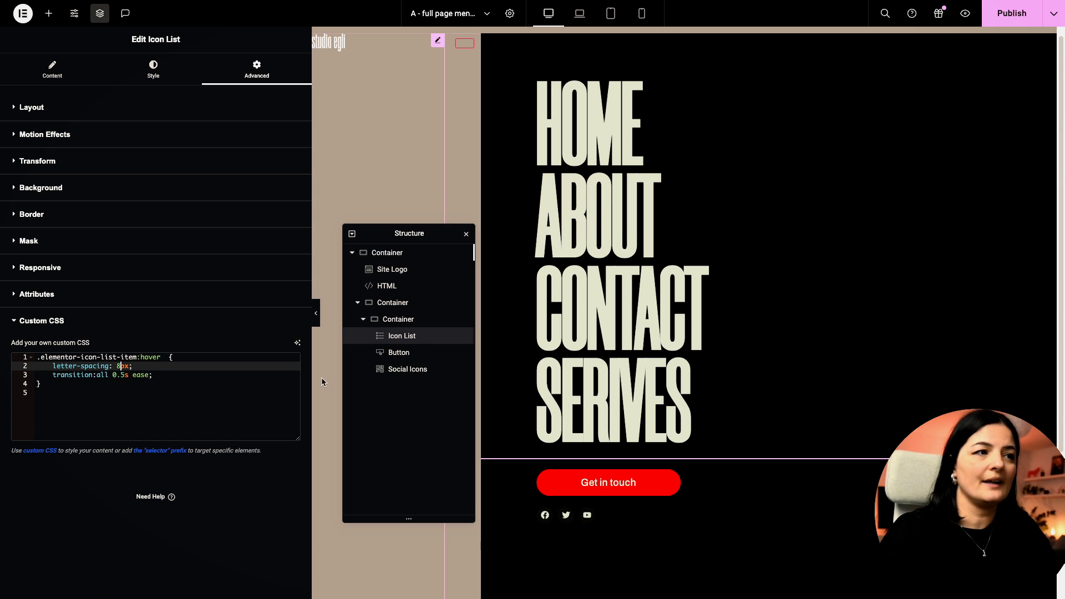
{"action": "left_click", "coordinate": [169, 84]}
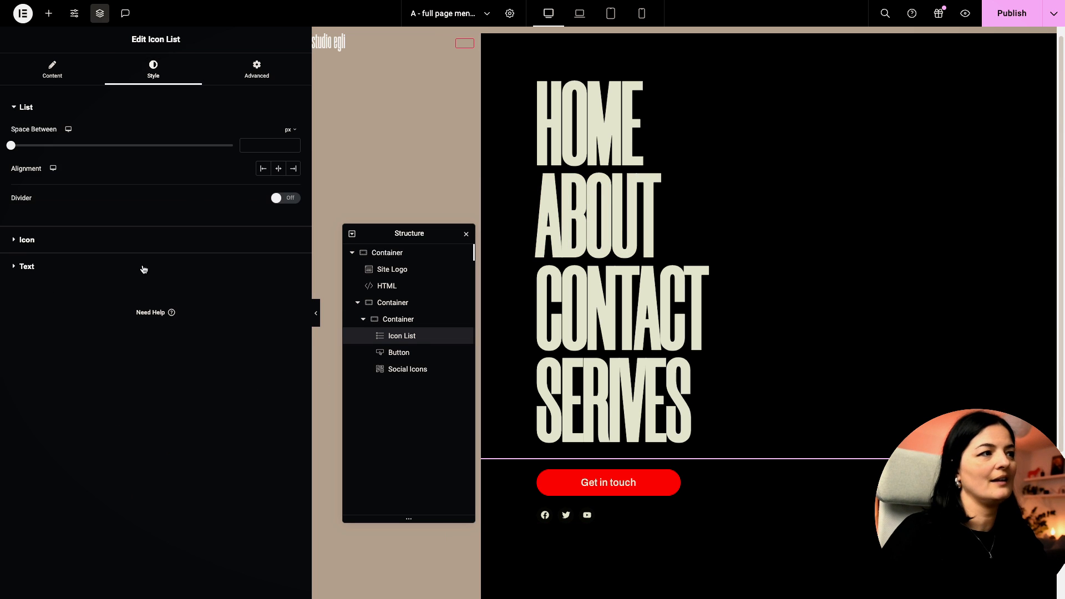
Step: Try menu text letter spacing values 8 and 5, then clear the spacing entirely
{"action": "left_click", "coordinate": [105, 267]}
{"action": "left_click", "coordinate": [293, 186]}
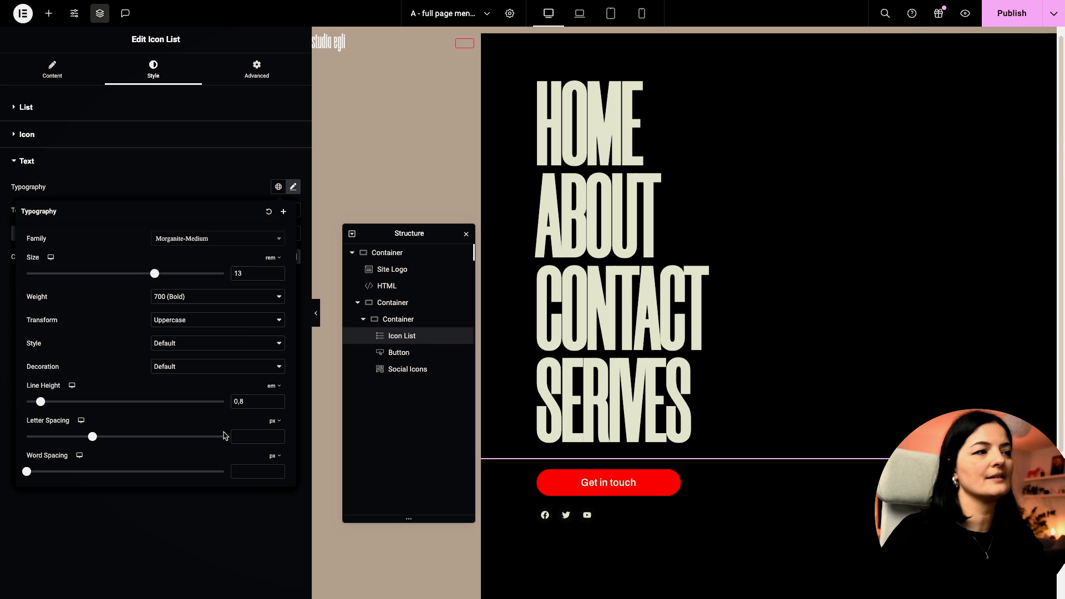
{"action": "left_click", "coordinate": [256, 441]}
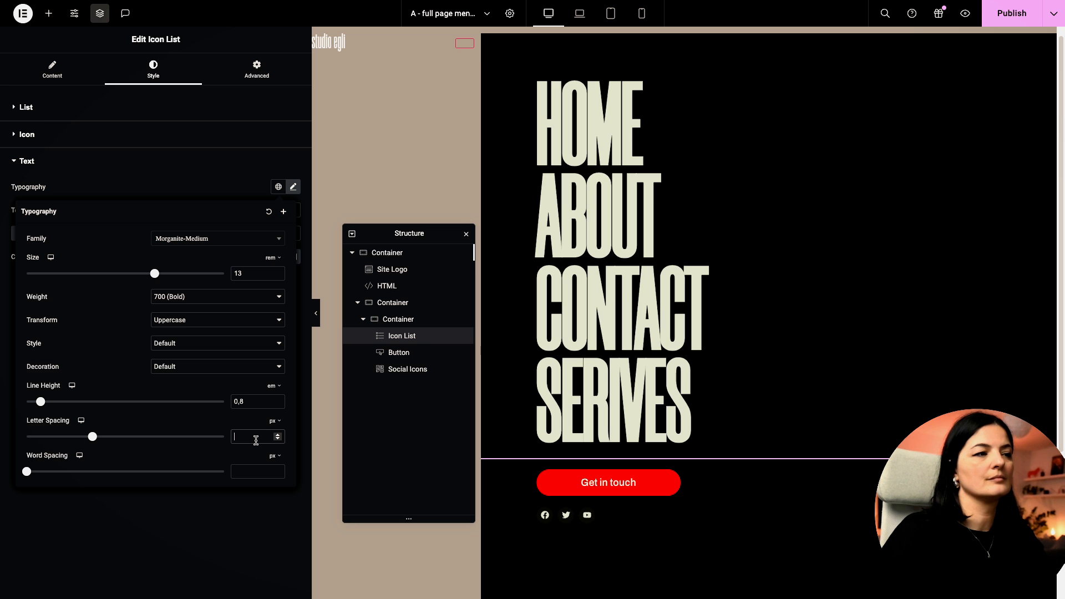
{"action": "type", "text": "8"}
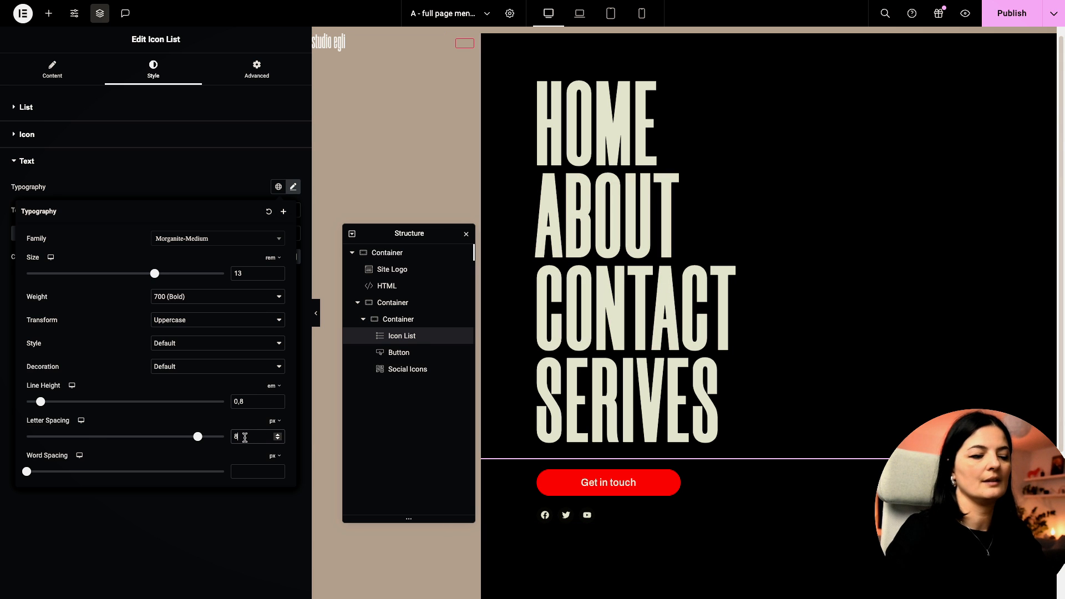
{"action": "key", "text": "BackSpace"}
{"action": "type", "text": "5"}
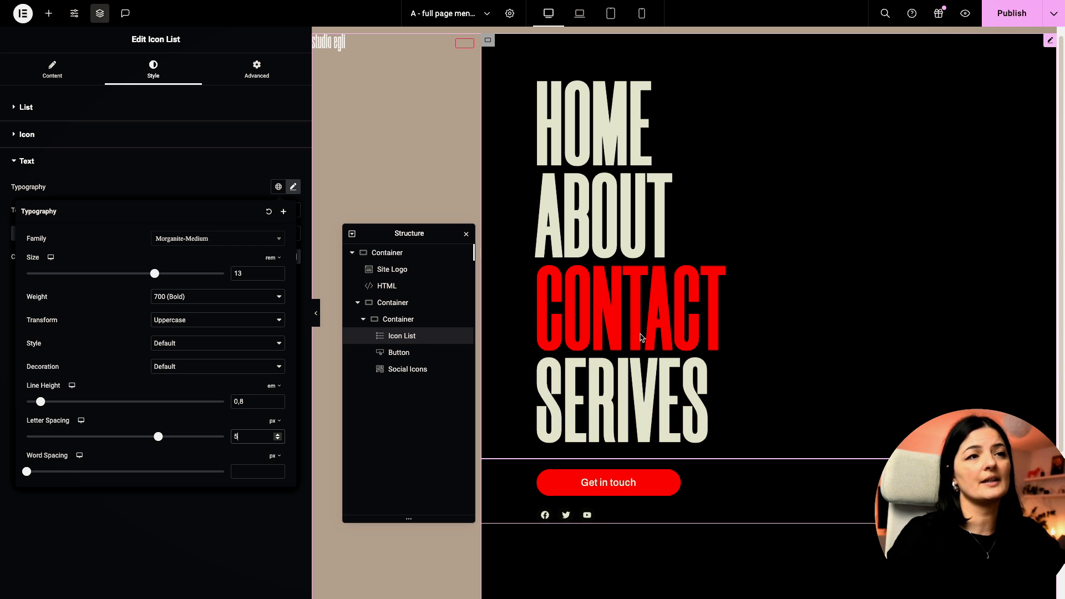
{"action": "left_click", "coordinate": [278, 439]}
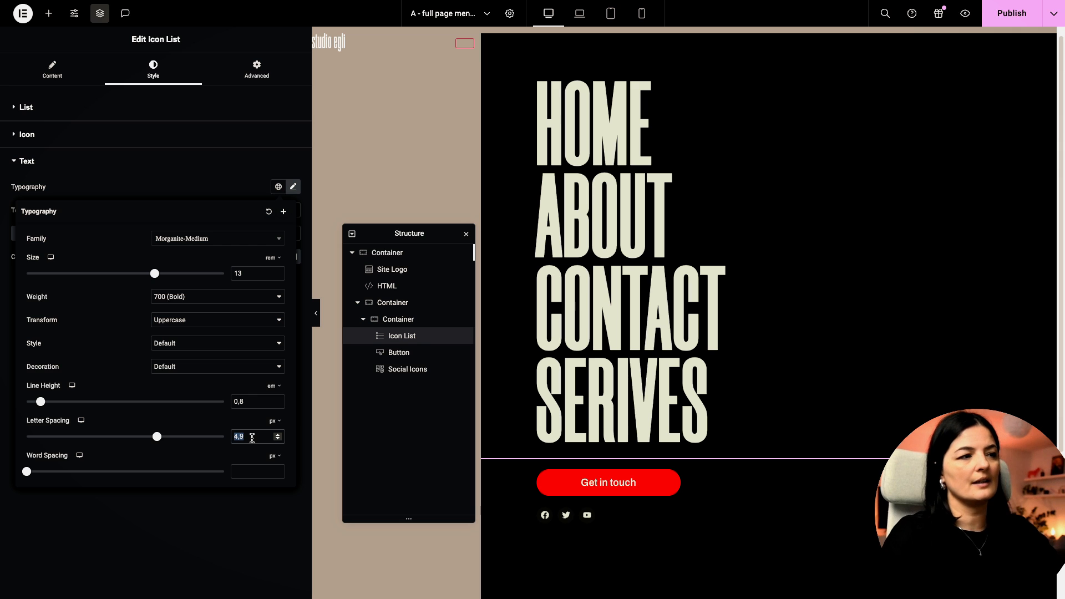
{"action": "key", "text": "BackSpace"}
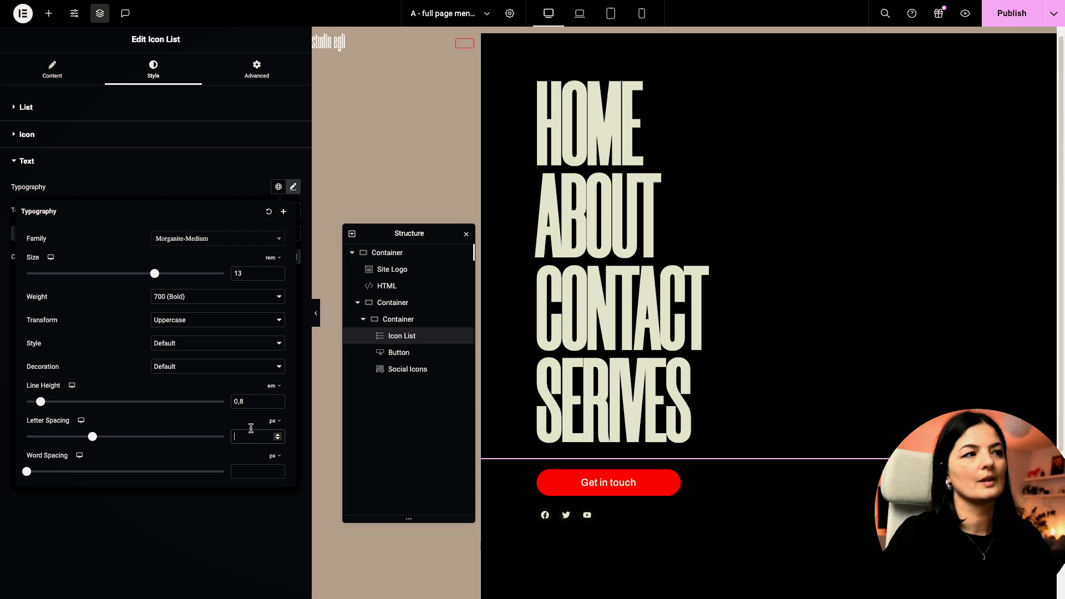
Step: Try font weights 600 and 400, restore 700 Bold, and publish
{"action": "left_click", "coordinate": [210, 297]}
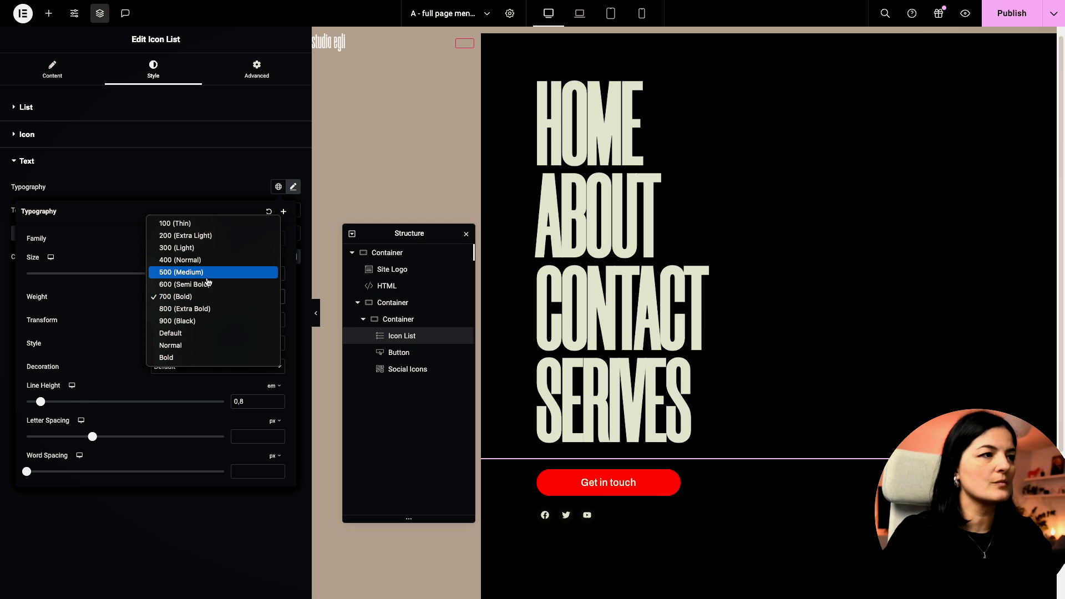
{"action": "left_click", "coordinate": [208, 284]}
{"action": "left_click", "coordinate": [204, 300]}
{"action": "left_click", "coordinate": [204, 307]}
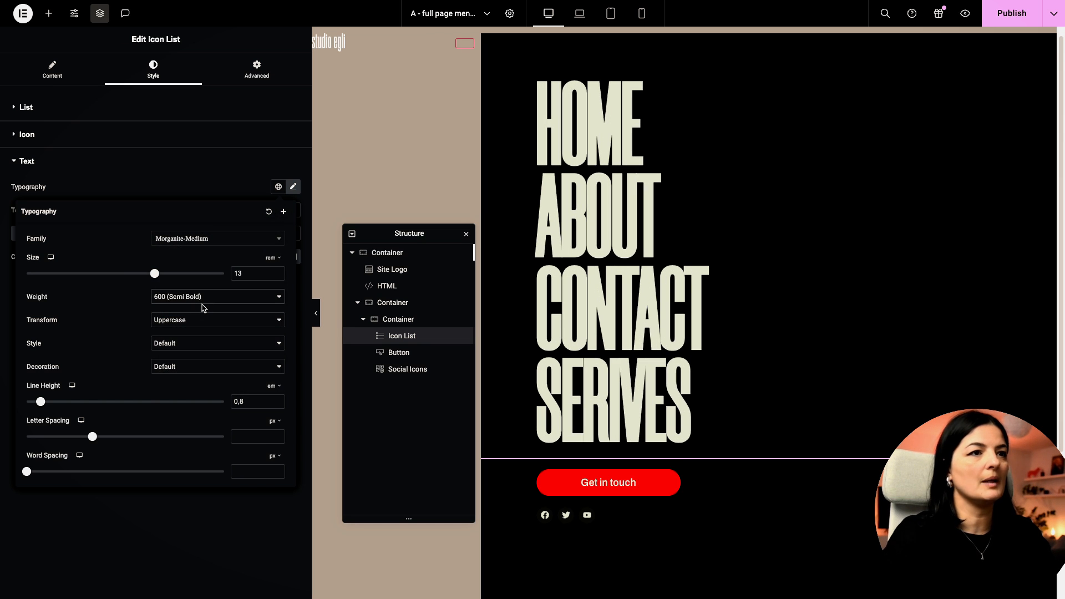
{"action": "left_click", "coordinate": [203, 300]}
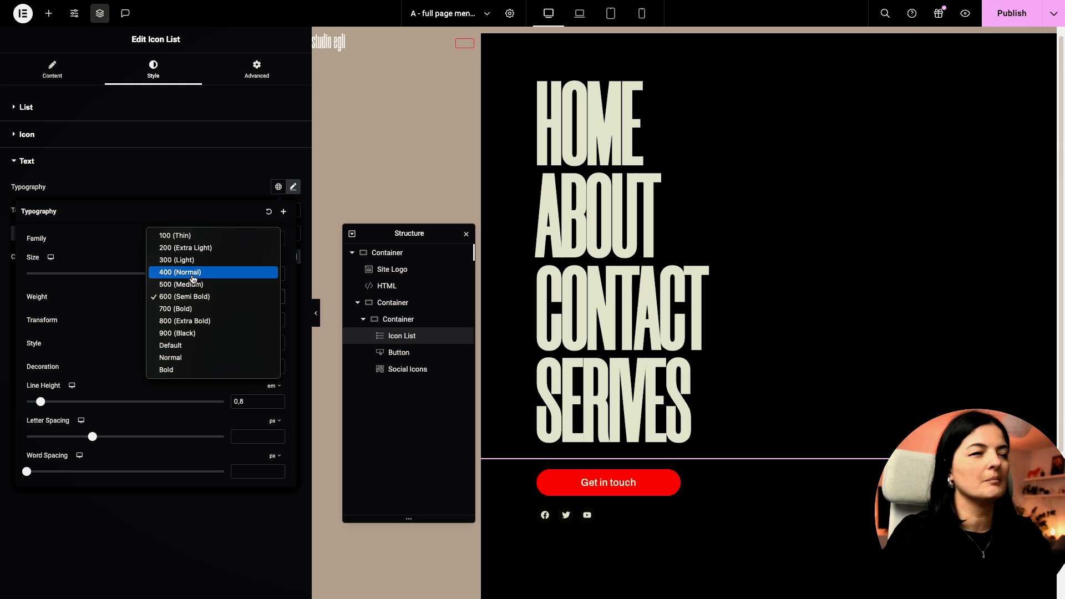
{"action": "left_click", "coordinate": [195, 272]}
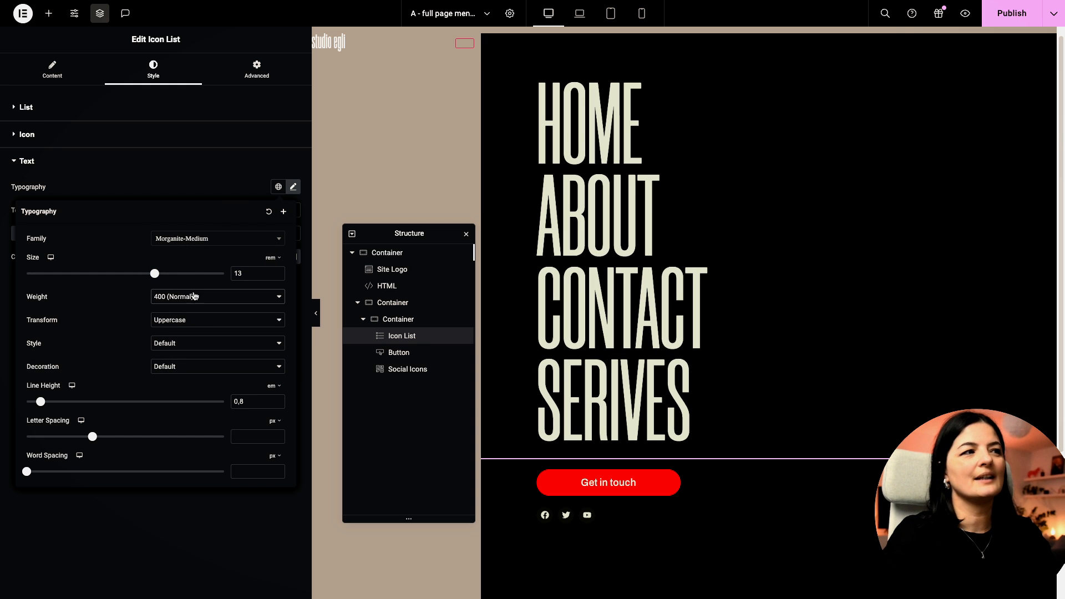
{"action": "left_click", "coordinate": [195, 296]}
{"action": "left_click", "coordinate": [205, 339]}
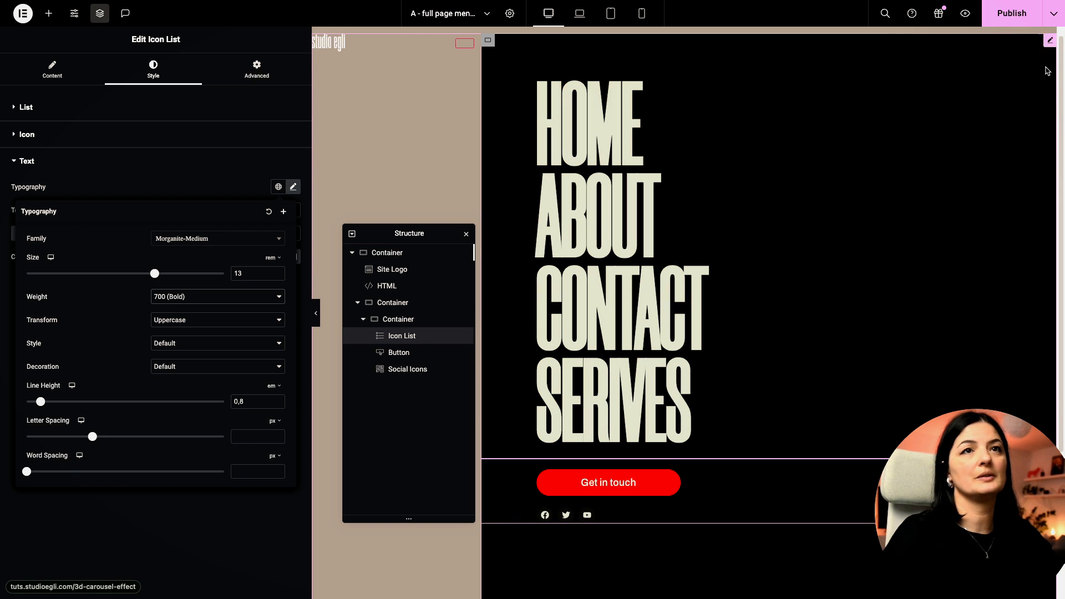
{"action": "left_click", "coordinate": [1012, 13]}
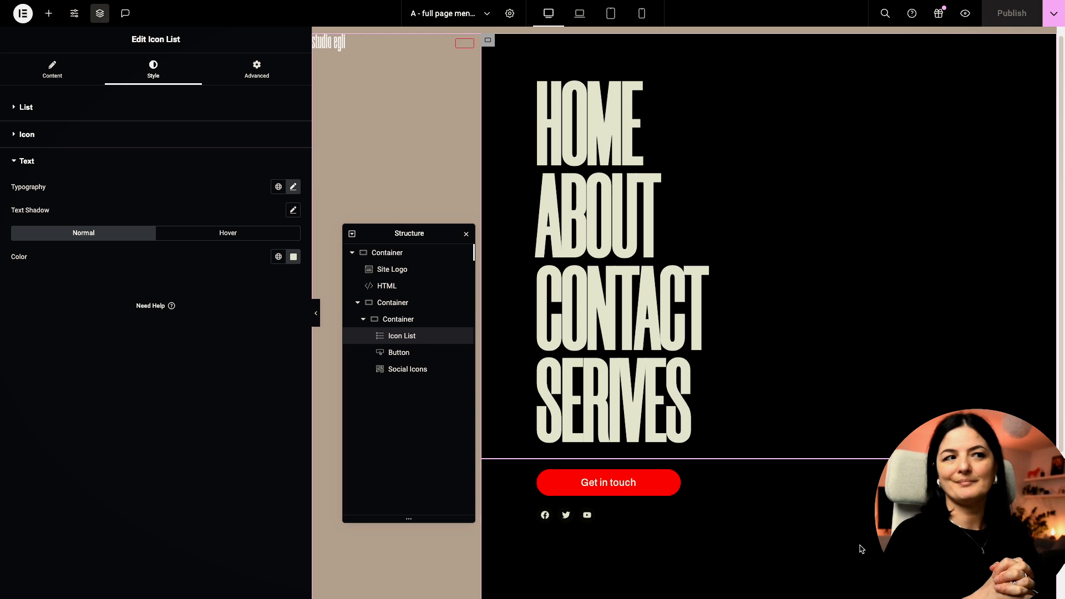
Step: Set the overlay container's Justify Content to Center to centre its content vertically, then publish
{"action": "left_click", "coordinate": [394, 306]}
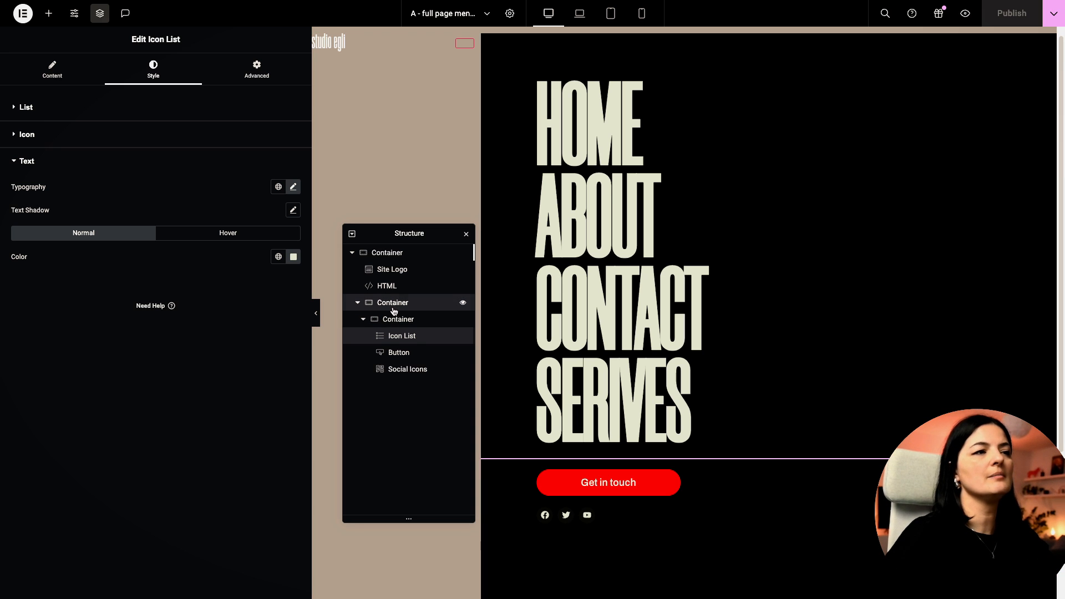
{"action": "left_click", "coordinate": [84, 333]}
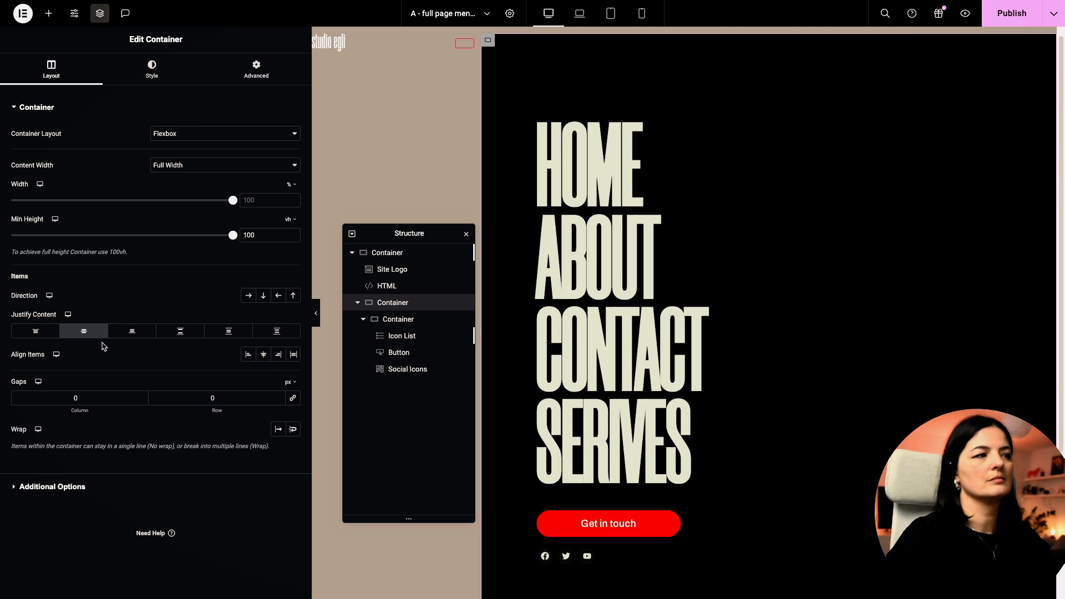
{"action": "left_click", "coordinate": [84, 333]}
{"action": "left_click", "coordinate": [84, 333]}
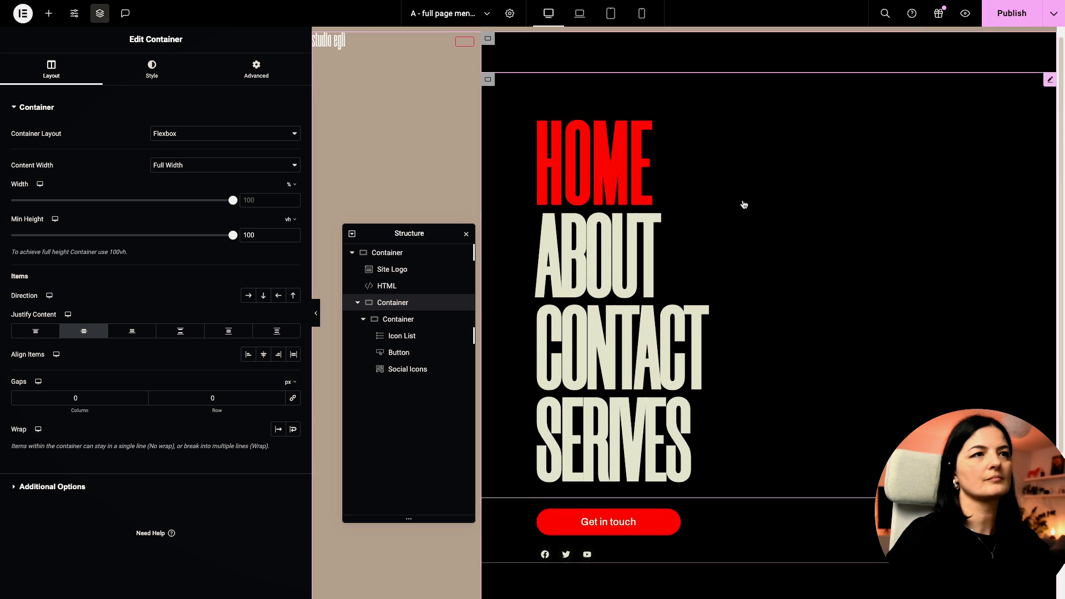
{"action": "scroll", "coordinate": [744, 205], "scroll_direction": "down", "scroll_amount": 3}
{"action": "scroll", "coordinate": [744, 205], "scroll_direction": "up", "scroll_amount": 3}
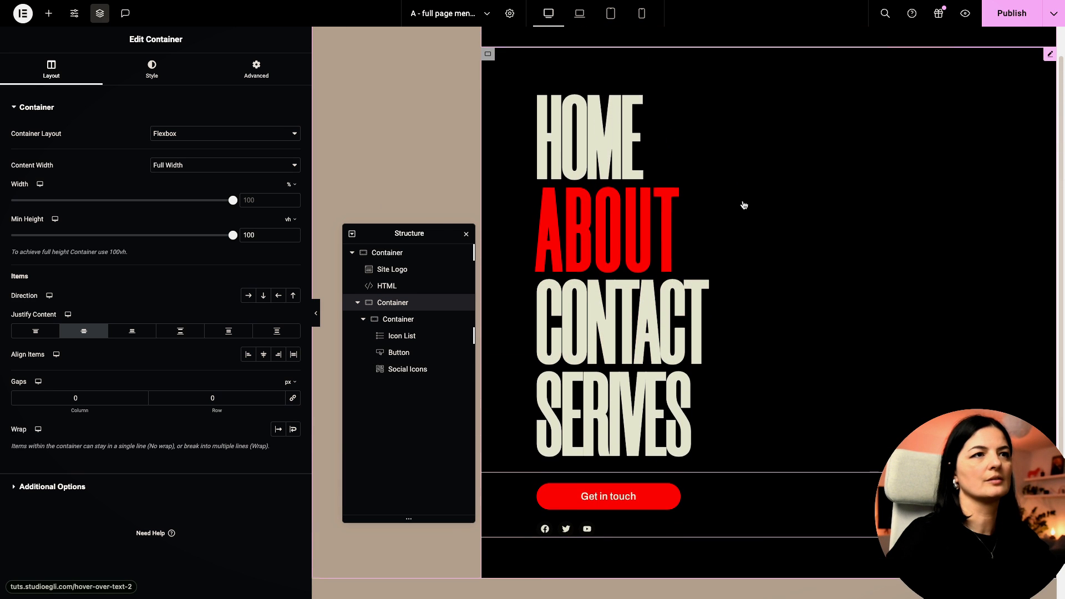
{"action": "scroll", "coordinate": [744, 205], "scroll_direction": "up", "scroll_amount": 2}
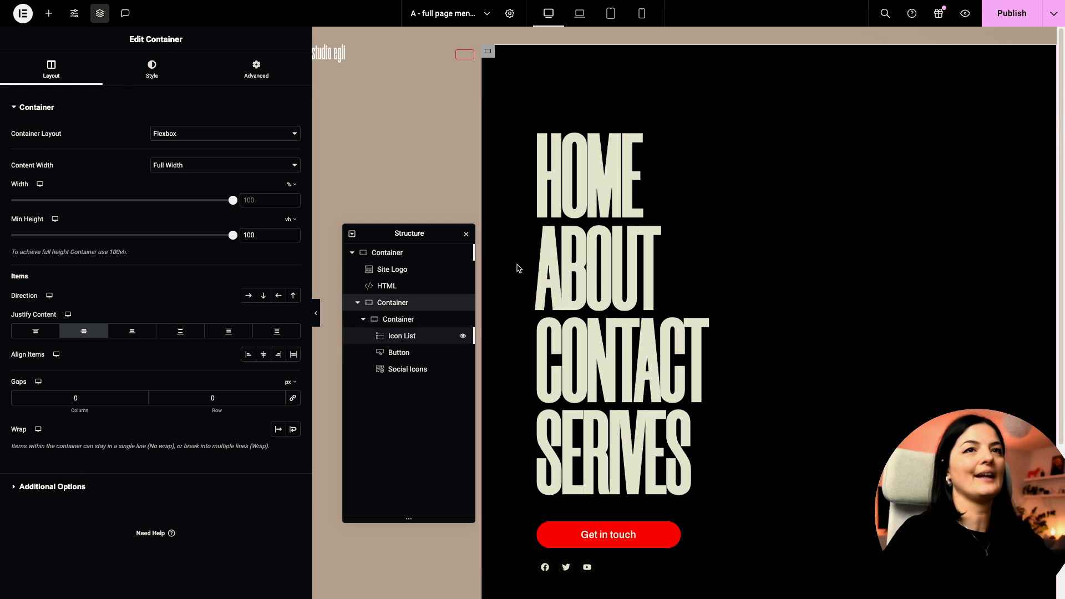
{"action": "left_click", "coordinate": [990, 21]}
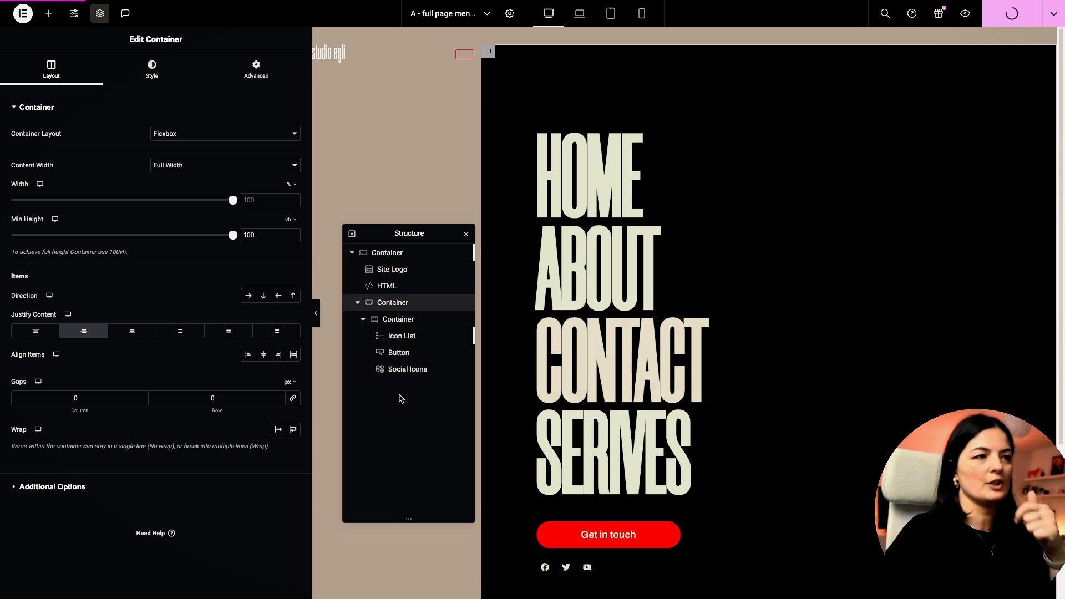
Step: Give the menu container the CSS class 'overlay', publish, and narrow the editor panel
{"action": "left_click", "coordinate": [259, 71]}
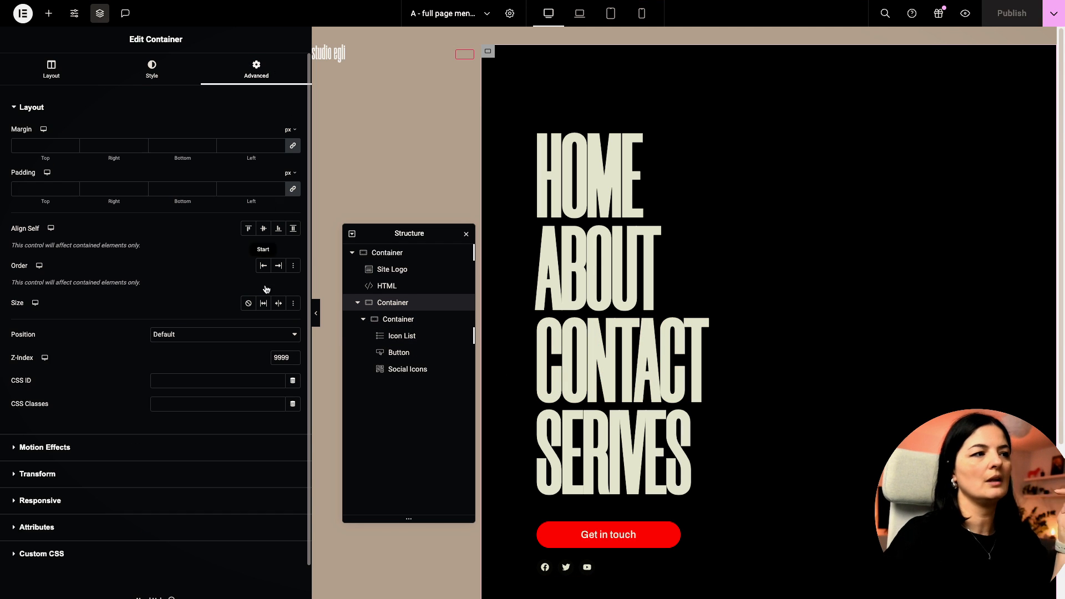
{"action": "left_click", "coordinate": [202, 404]}
{"action": "type", "text": "overlay"}
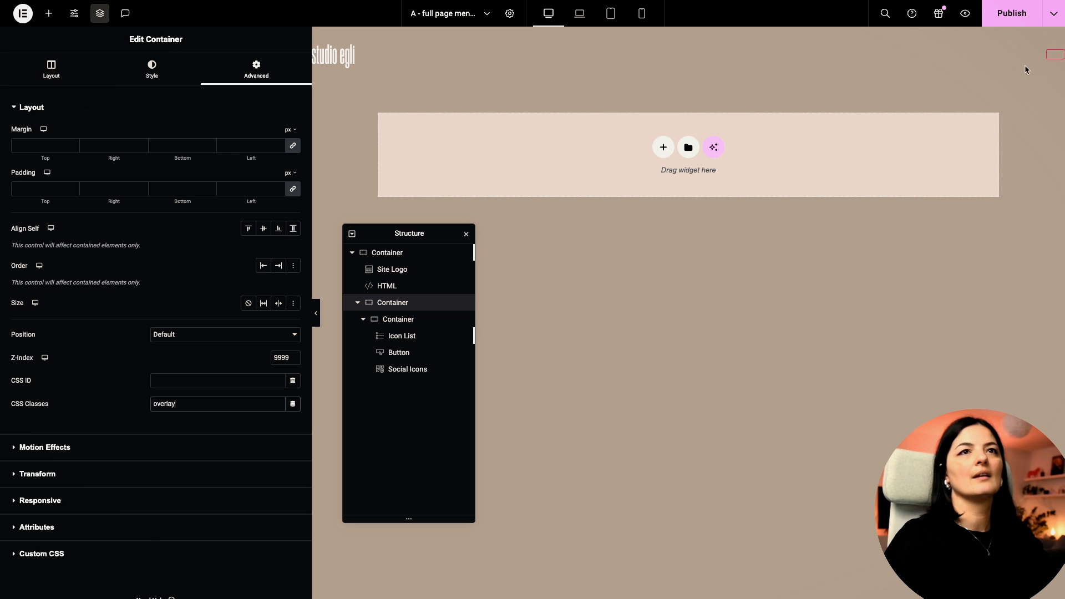
{"action": "left_click", "coordinate": [1015, 16]}
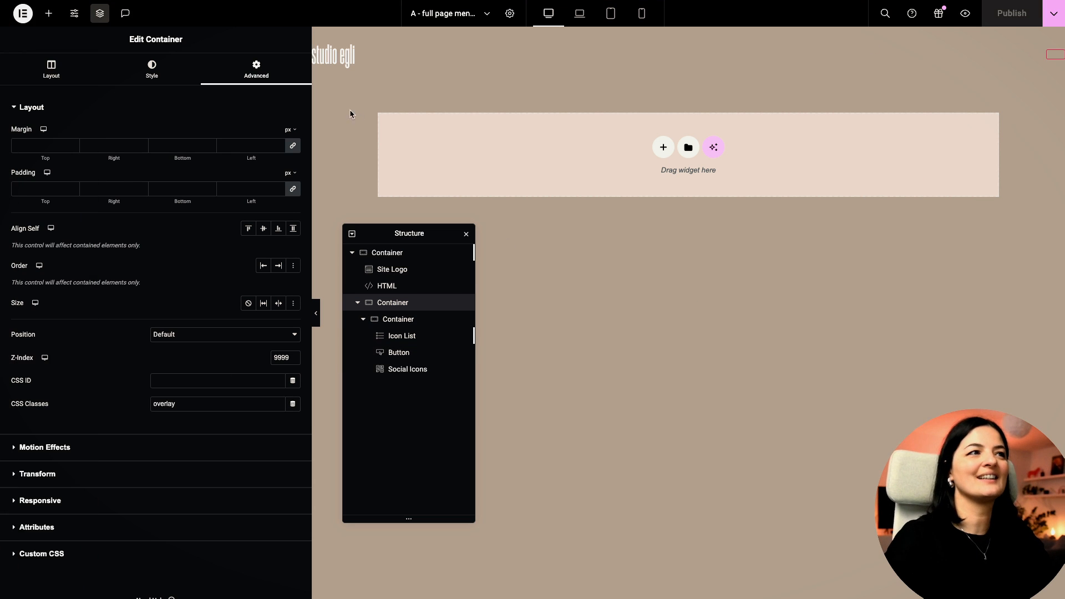
{"action": "left_click_drag", "start_coordinate": [313, 104], "coordinate": [263, 108]}
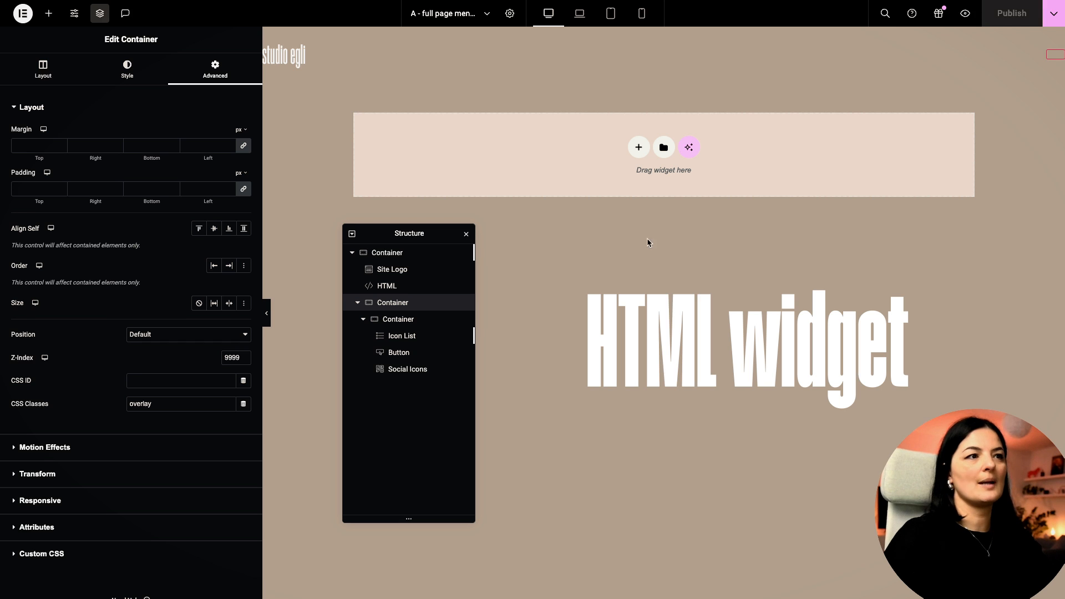
Step: Paste the copied GSAP-script HTML widget into the empty container and publish
{"action": "right_click", "coordinate": [631, 152]}
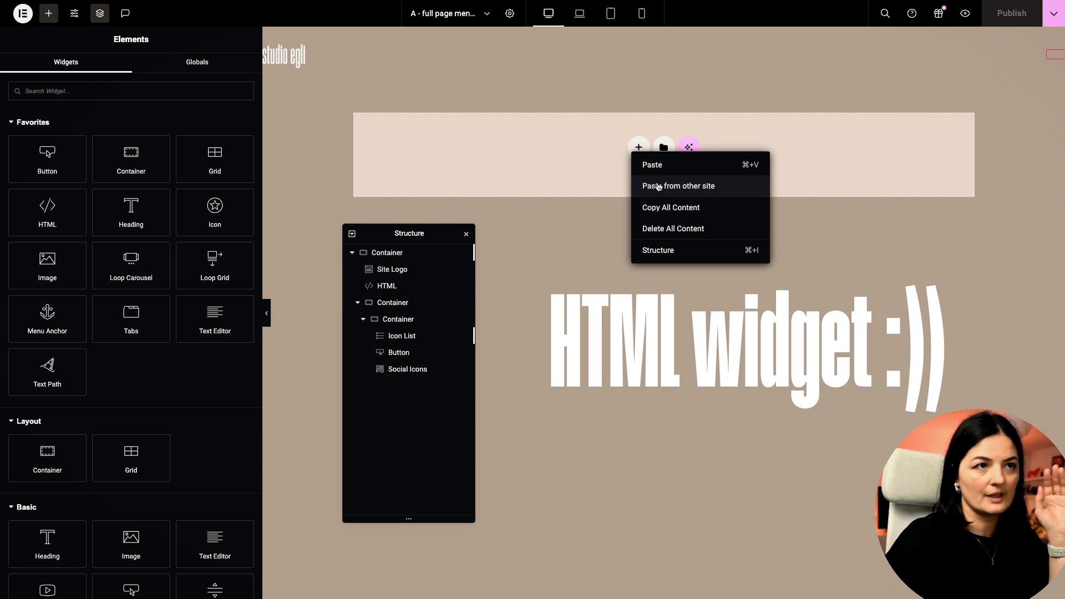
{"action": "left_click", "coordinate": [654, 165]}
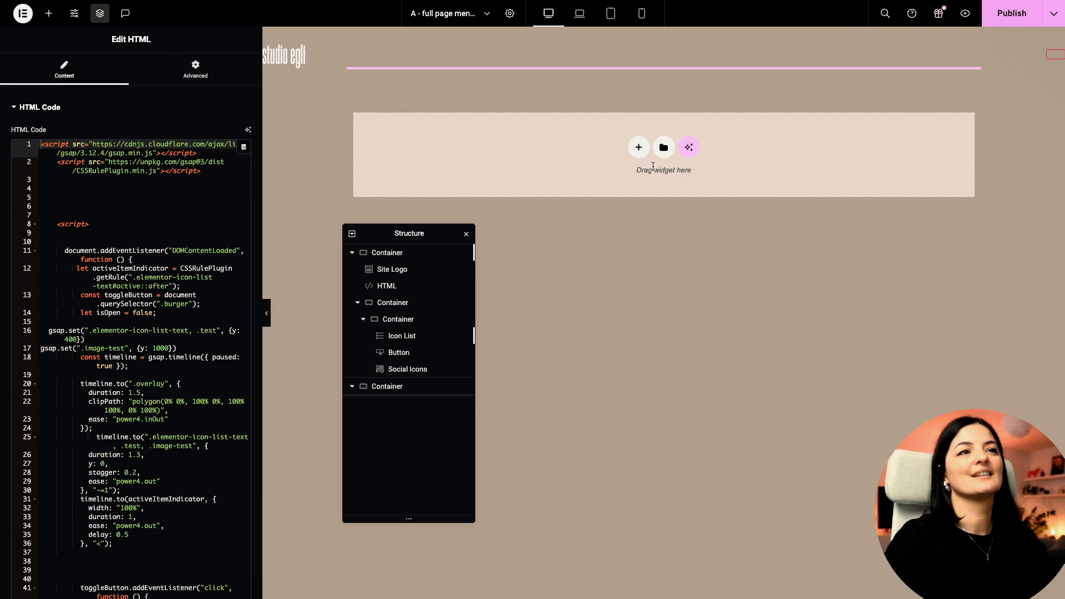
{"action": "left_click", "coordinate": [999, 19]}
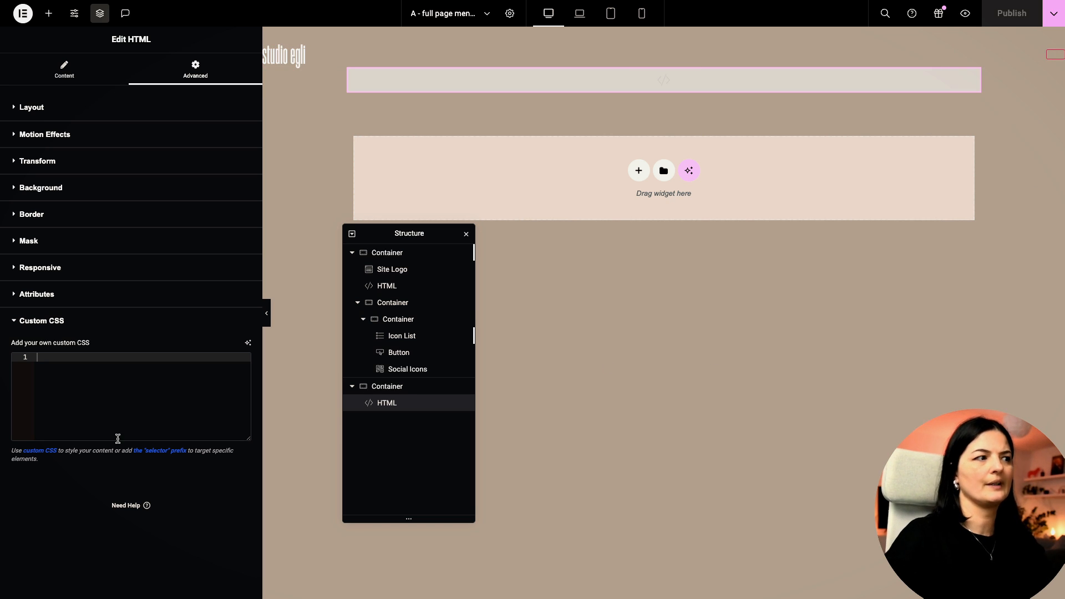
Step: Paste the burger-icon styles into the new container's Custom CSS, publish, and preview live
{"action": "left_click", "coordinate": [382, 389]}
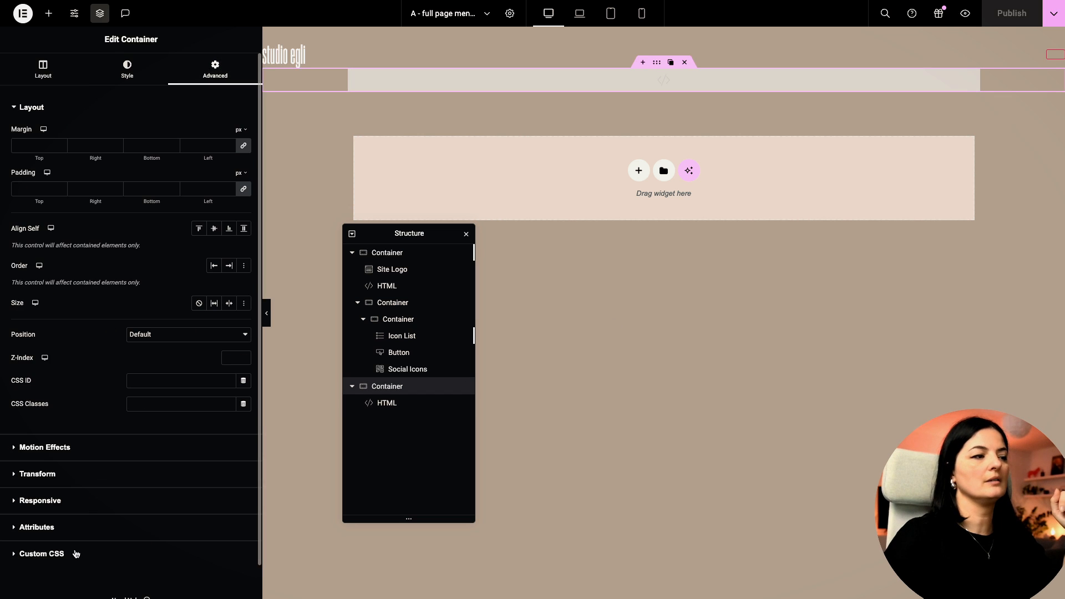
{"action": "left_click", "coordinate": [77, 554]}
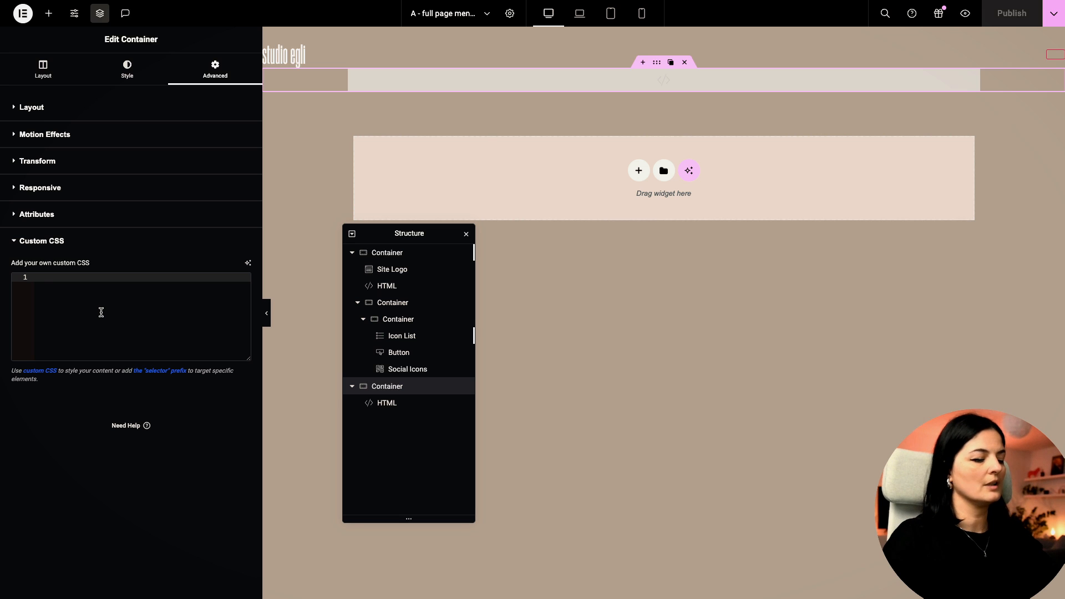
{"action": "key", "text": "ctrl+v"}
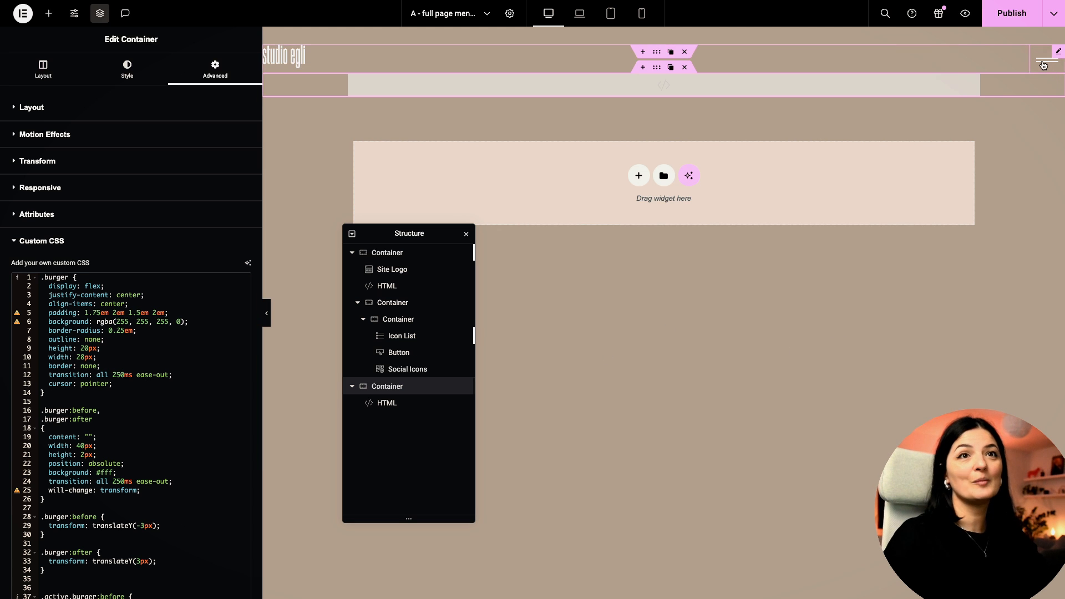
{"action": "left_click", "coordinate": [1012, 17]}
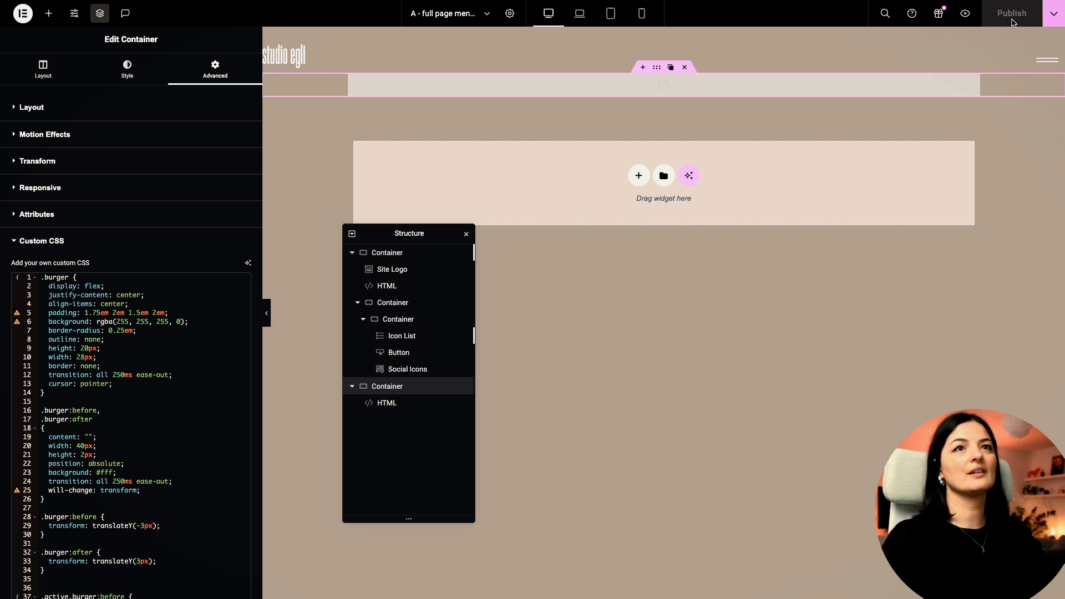
{"action": "left_click", "coordinate": [963, 13]}
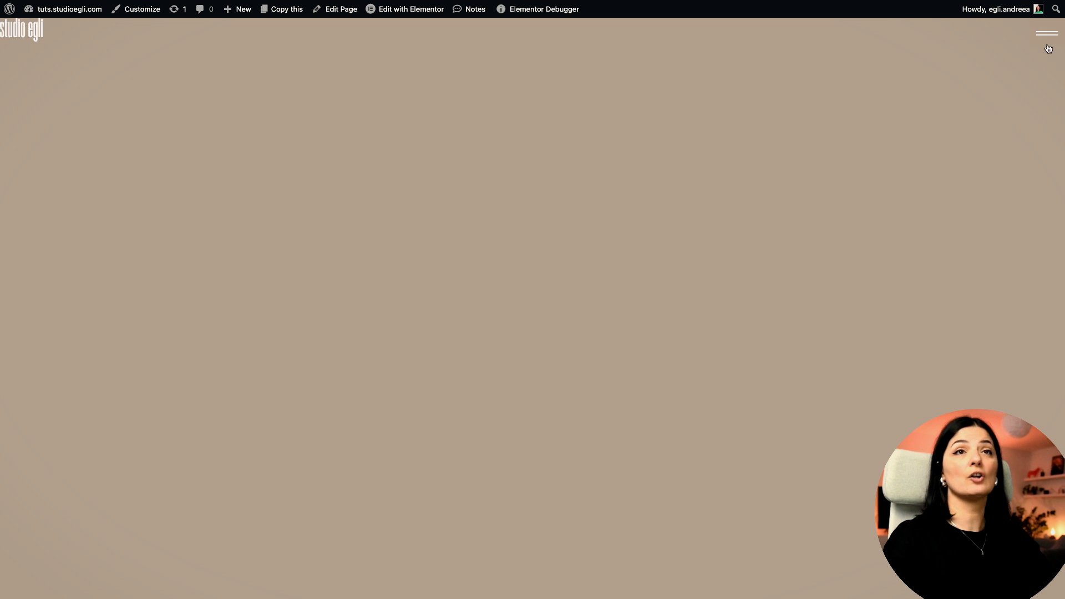
Step: Open the full-screen black menu on the live page with the burger icon
{"action": "left_click", "coordinate": [1049, 35]}
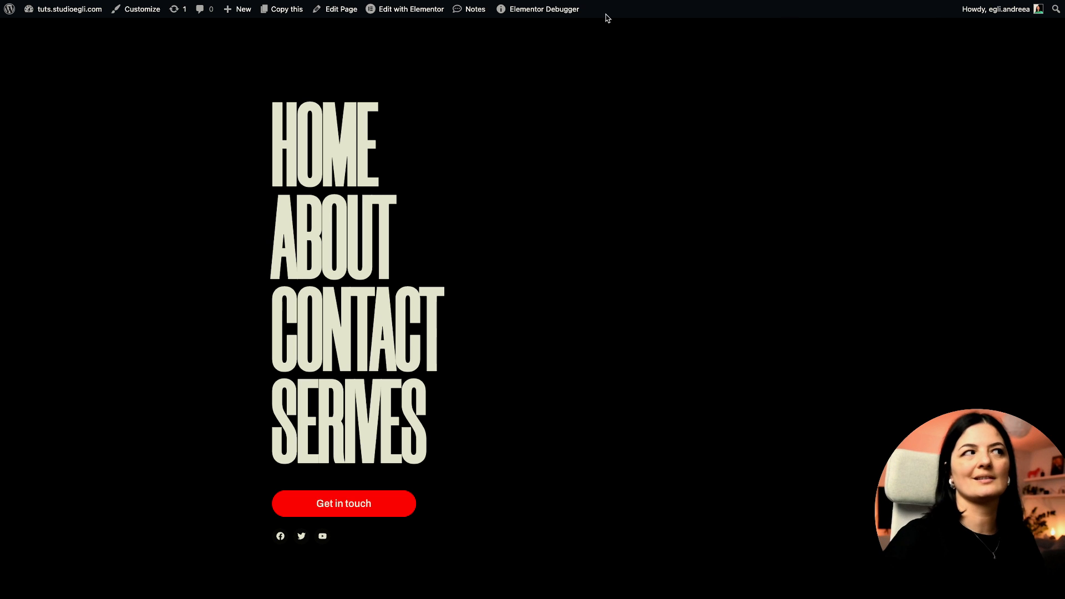
Step: Back in the editor, give the Site Logo unlinked 10 px top and left margins
{"action": "mouse_move", "coordinate": [90, 411]}
{"action": "left_click", "coordinate": [55, 446]}
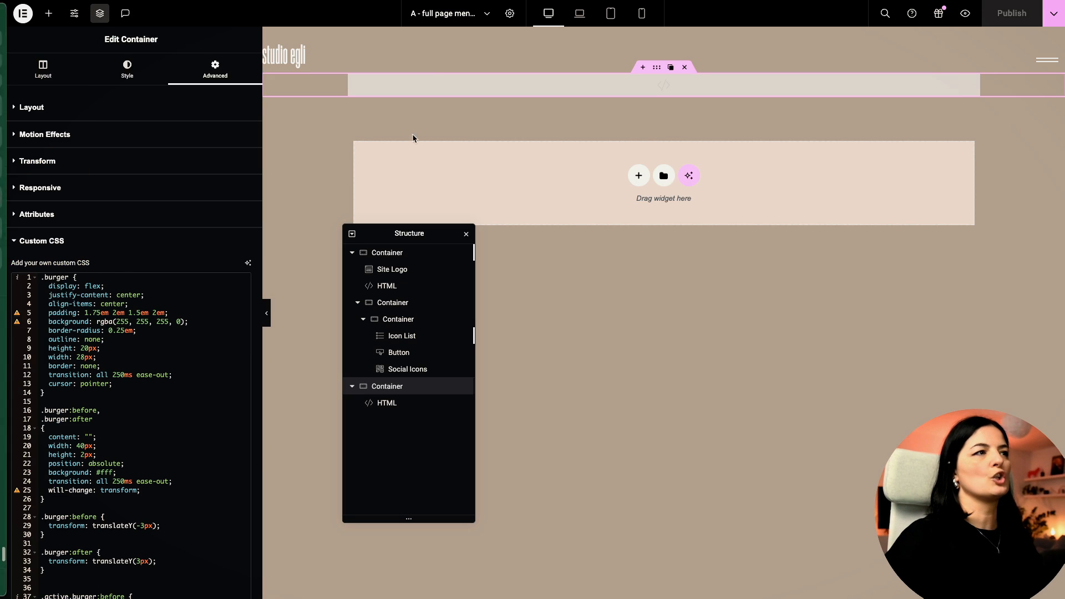
{"action": "left_click", "coordinate": [303, 64]}
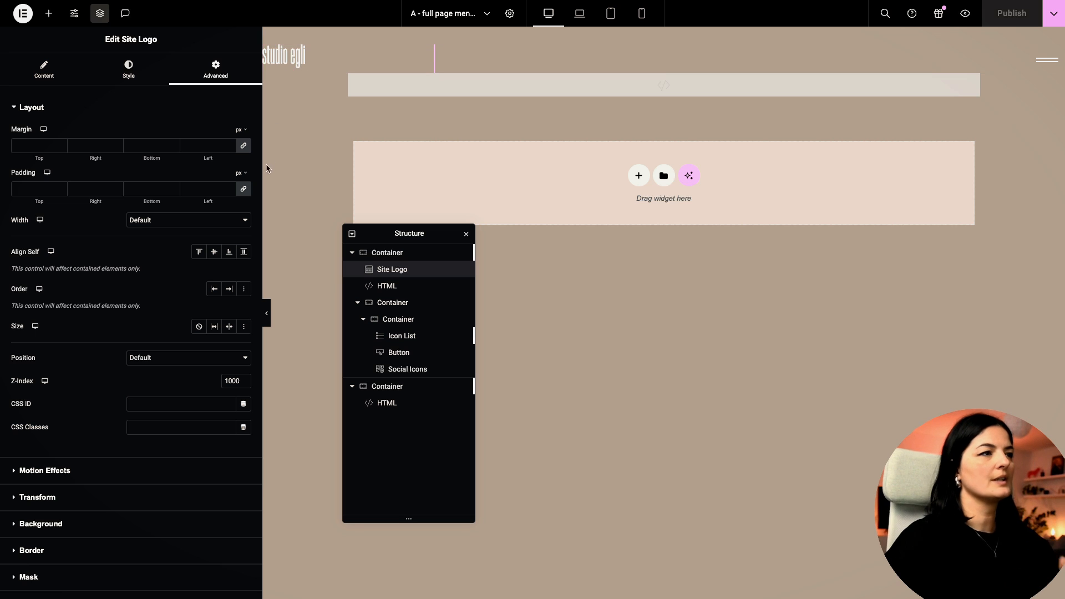
{"action": "left_click", "coordinate": [244, 147]}
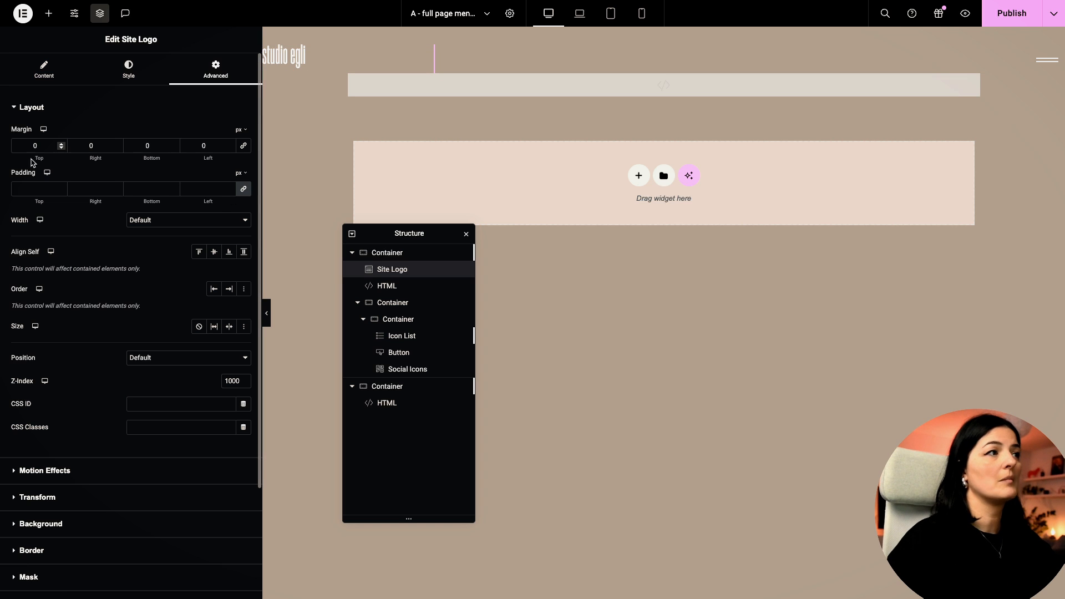
{"action": "type", "text": "1"}
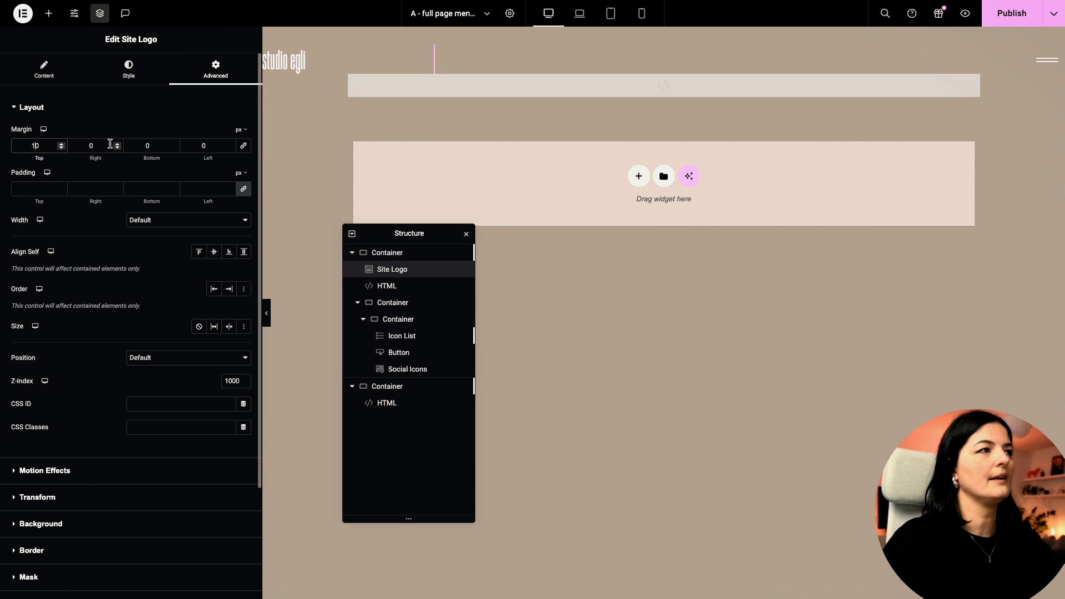
{"action": "left_click", "coordinate": [196, 149]}
{"action": "type", "text": "1"}
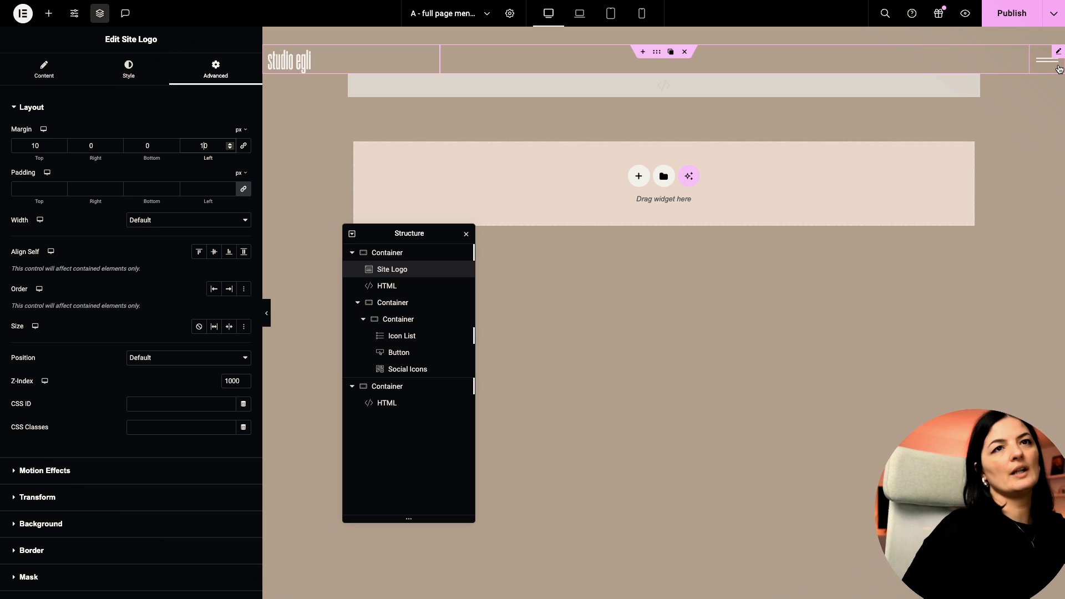
{"action": "left_click", "coordinate": [238, 381]}
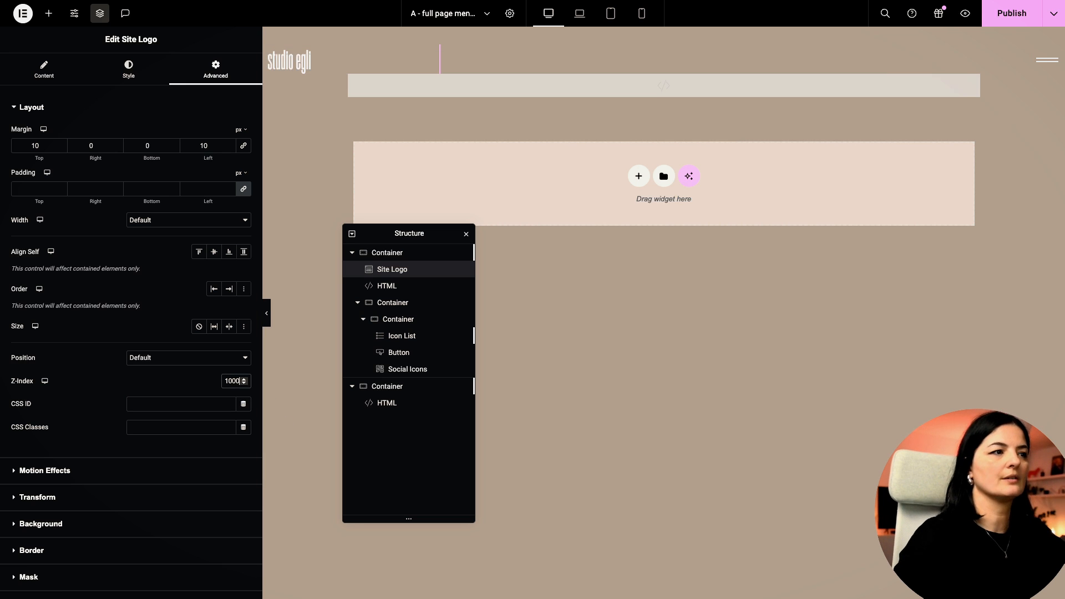
Step: Set the burger HTML widget's z-index to 1000 and save
{"action": "left_click", "coordinate": [1042, 53]}
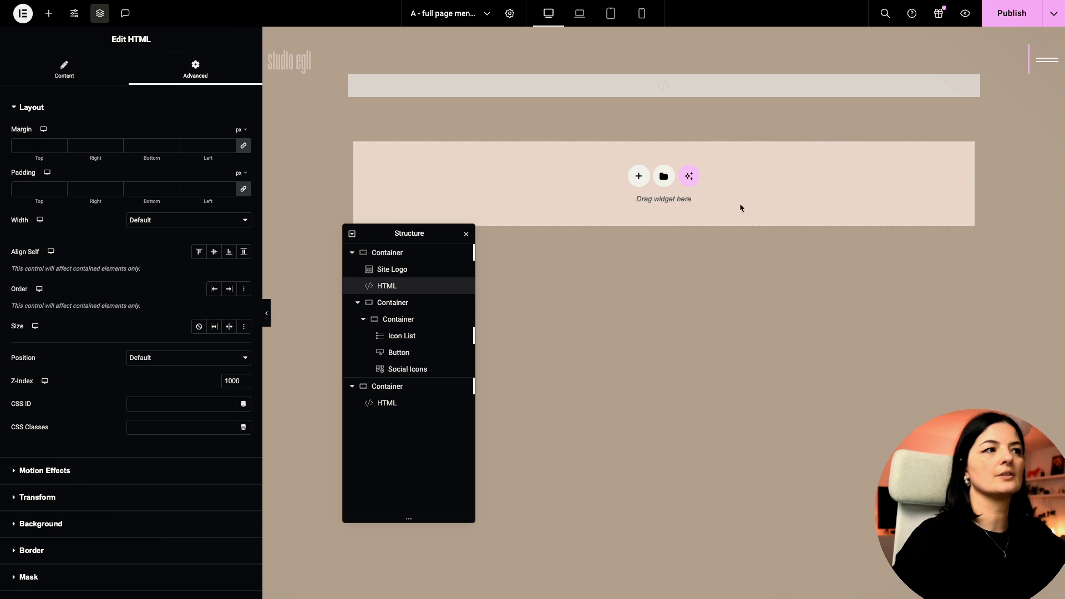
{"action": "left_click", "coordinate": [238, 381]}
{"action": "type", "text": "00"}
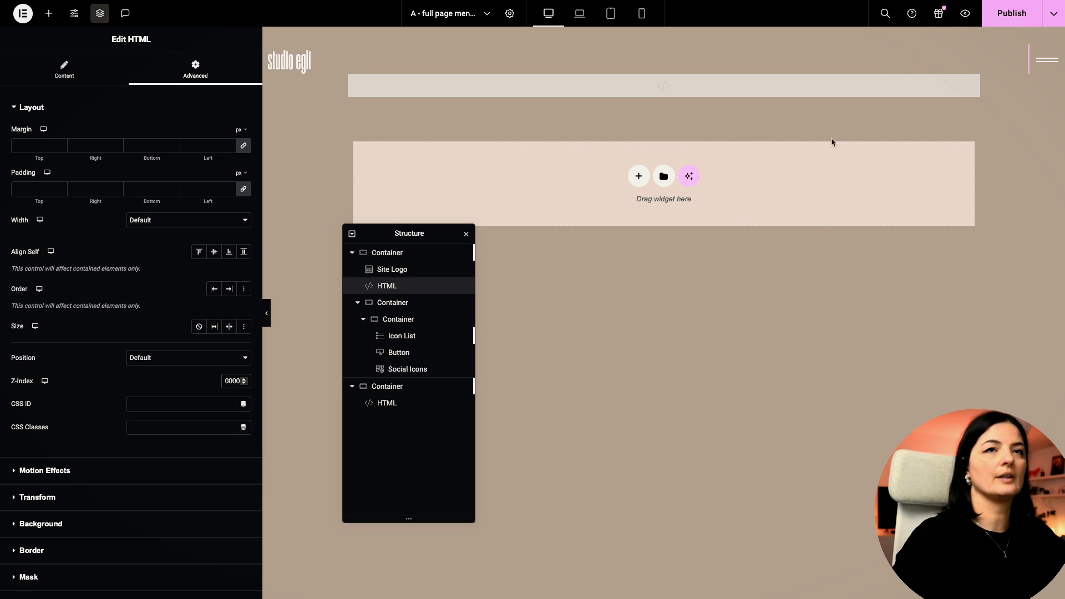
{"action": "left_click", "coordinate": [985, 15]}
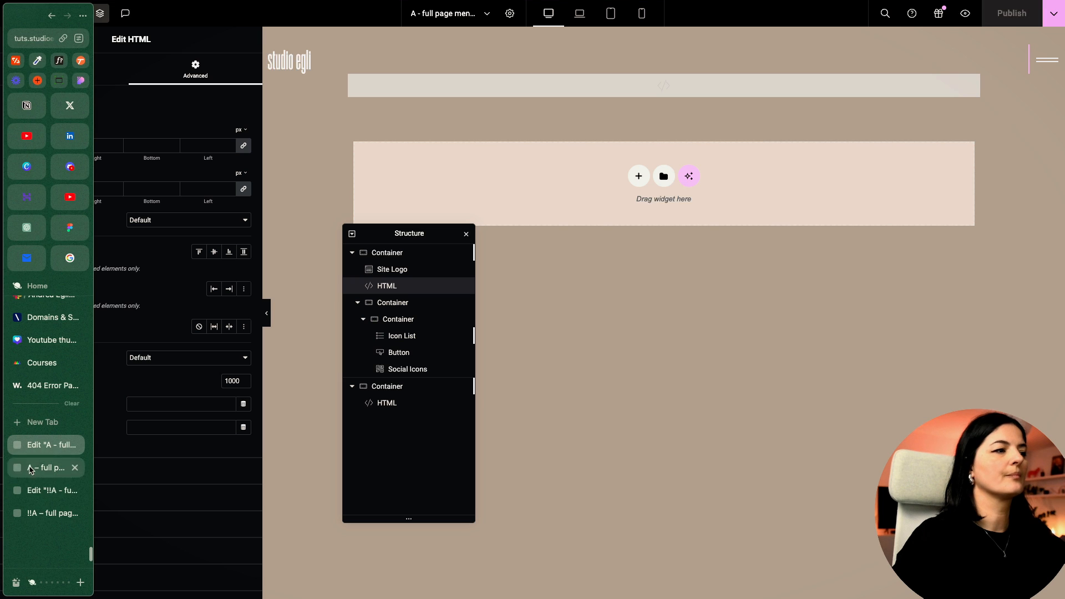
Step: On the live page, open and close the burger menu several times, then follow a menu link
{"action": "left_click", "coordinate": [38, 471]}
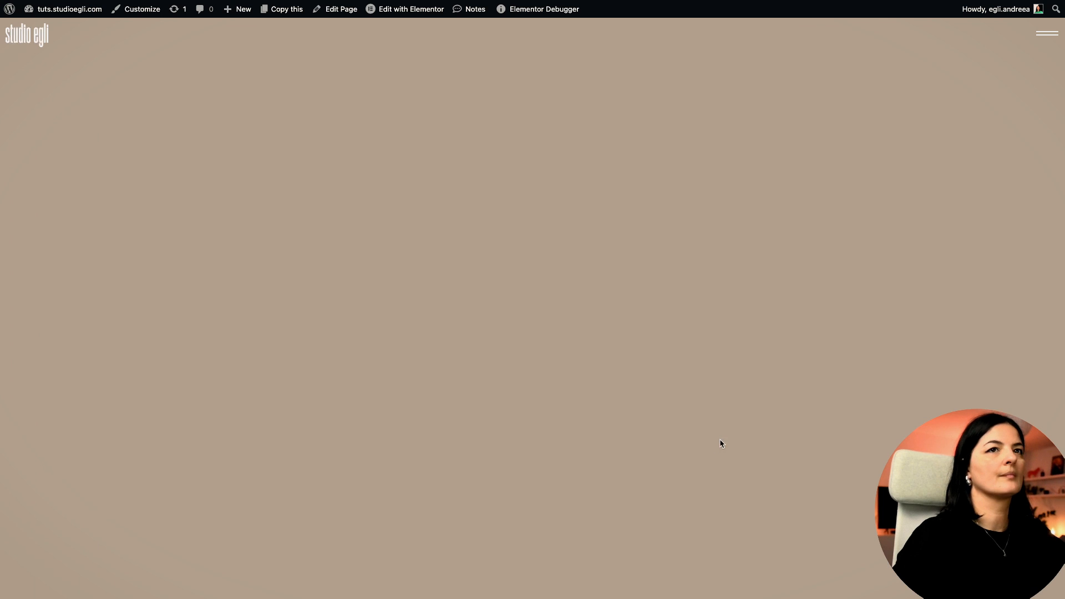
{"action": "left_click", "coordinate": [1040, 42]}
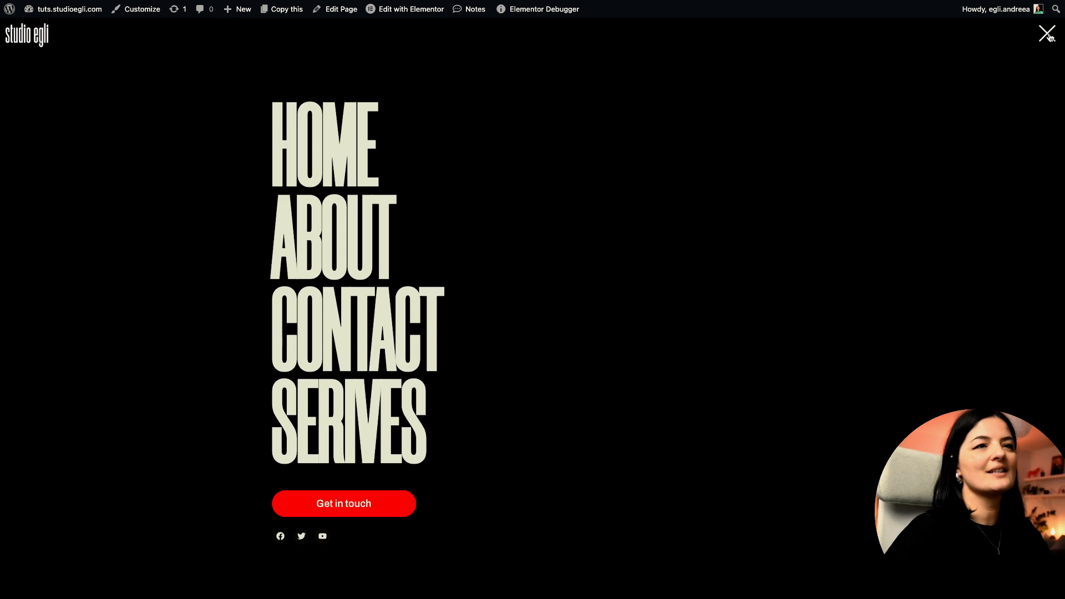
{"action": "left_click", "coordinate": [1048, 36]}
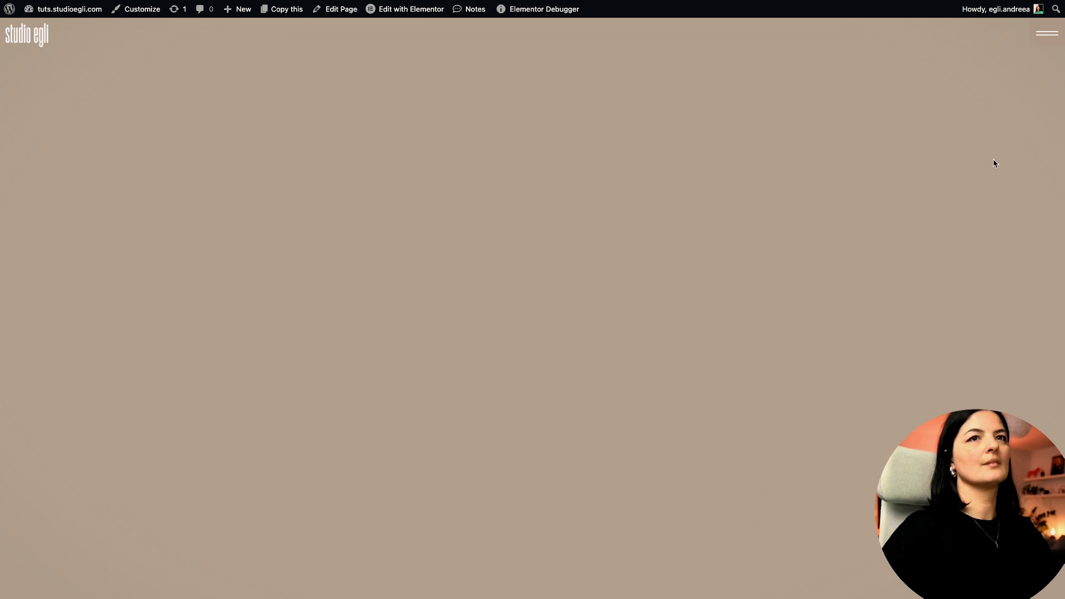
{"action": "left_click", "coordinate": [1047, 33]}
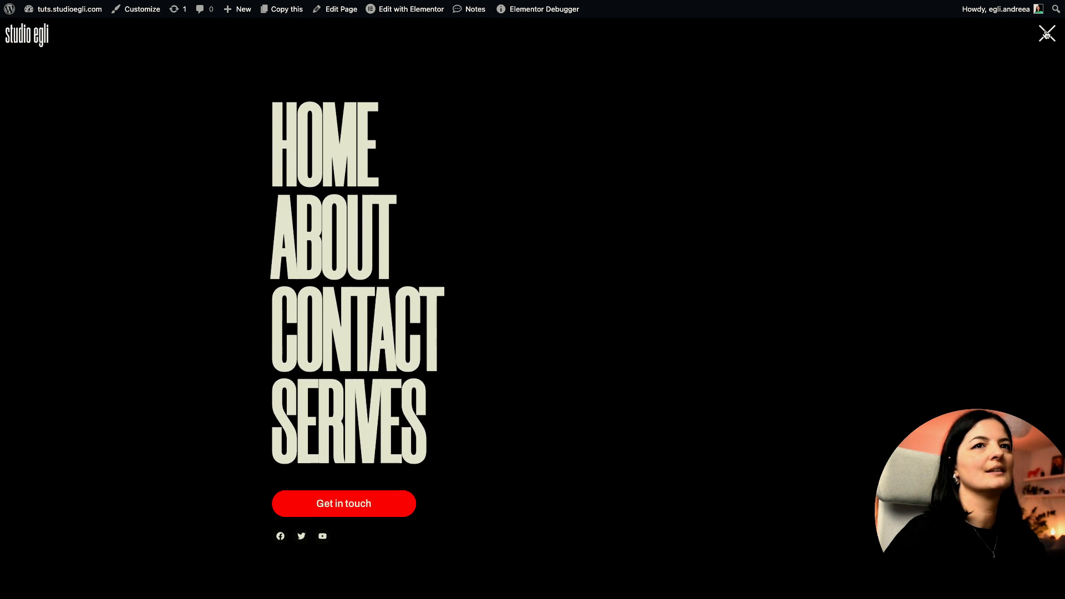
{"action": "left_click", "coordinate": [1046, 34]}
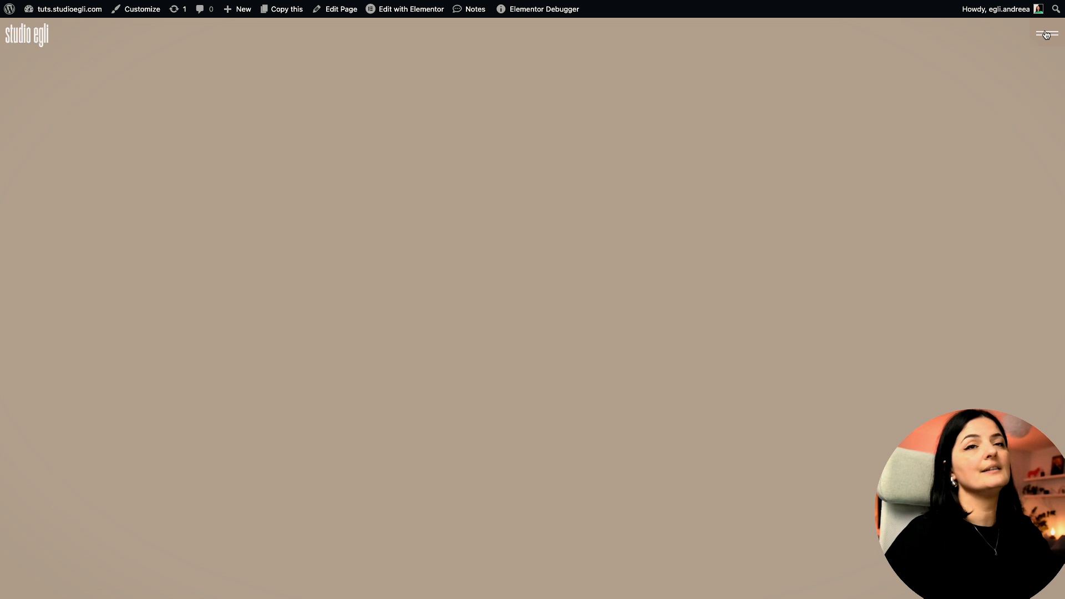
{"action": "left_click", "coordinate": [1047, 35]}
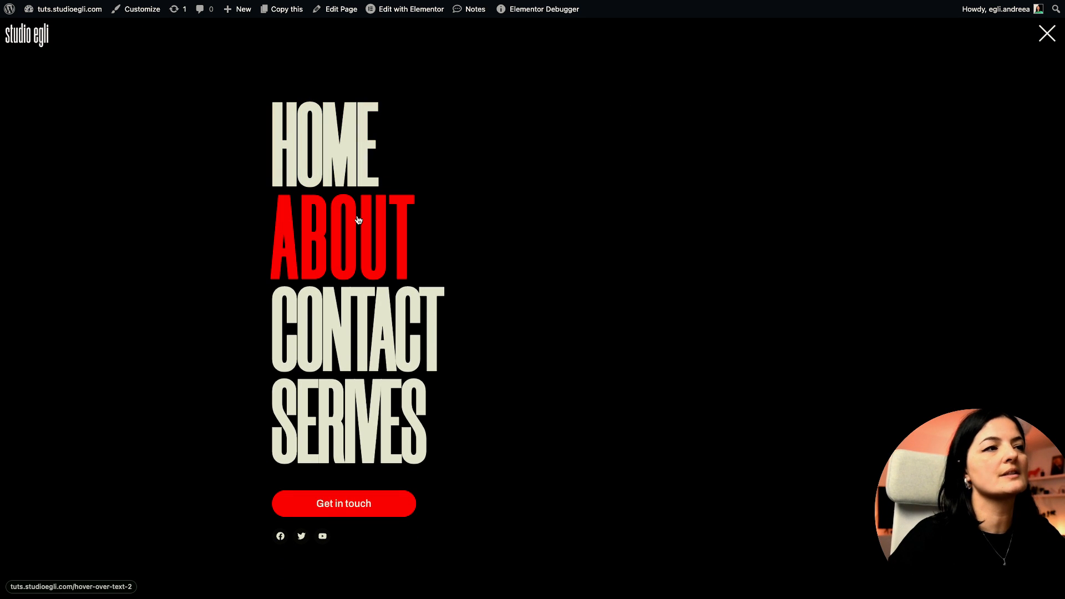
{"action": "left_click", "coordinate": [350, 171]}
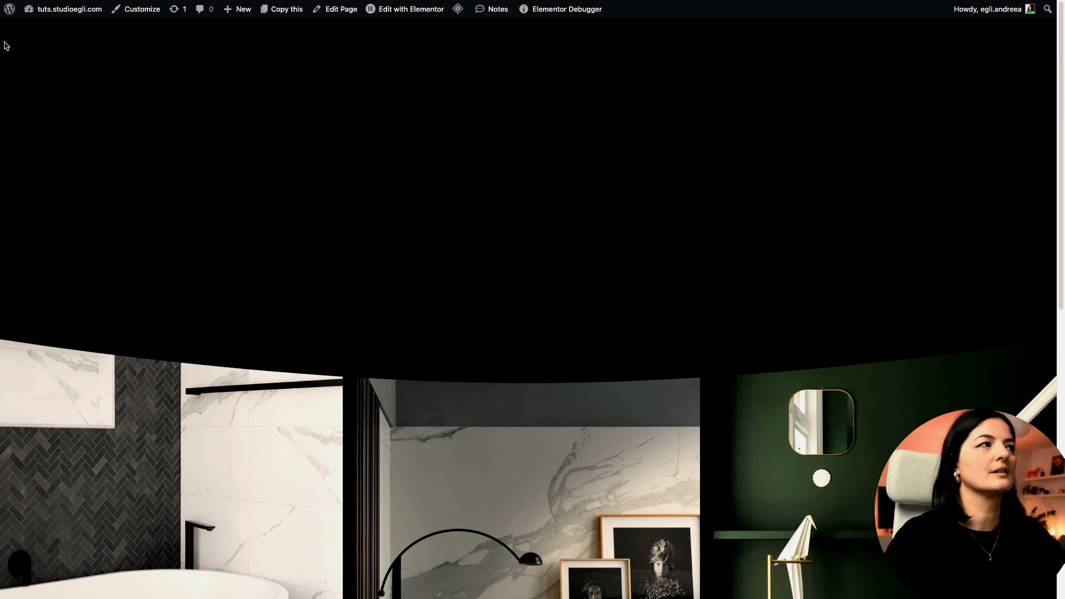
Step: Reload the live page and open then close the burger menu once more
{"action": "mouse_move", "coordinate": [2, 22]}
{"action": "left_click", "coordinate": [52, 16]}
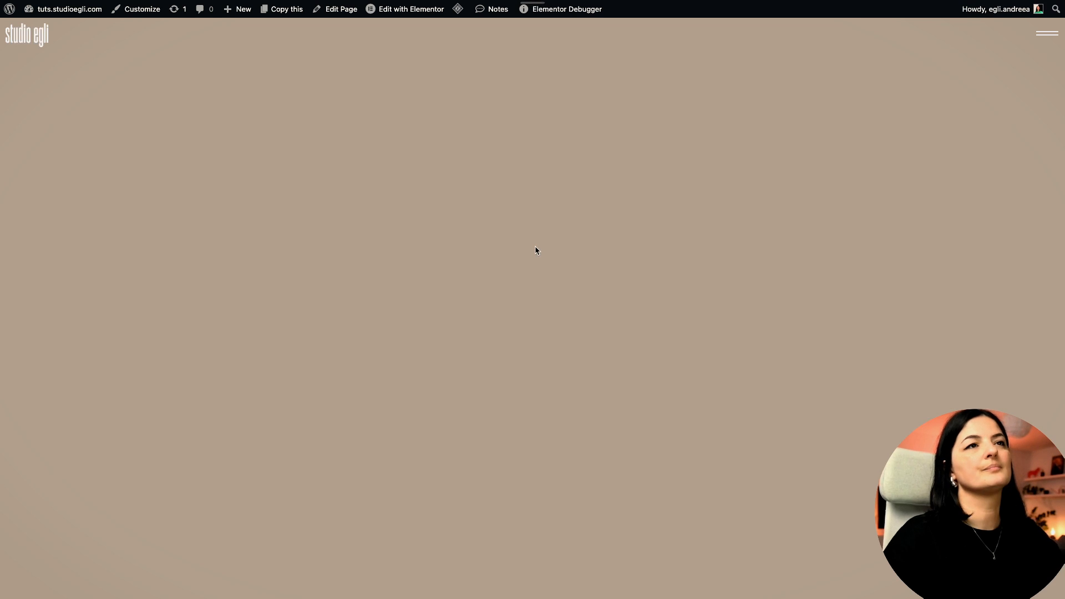
{"action": "left_click", "coordinate": [1049, 34]}
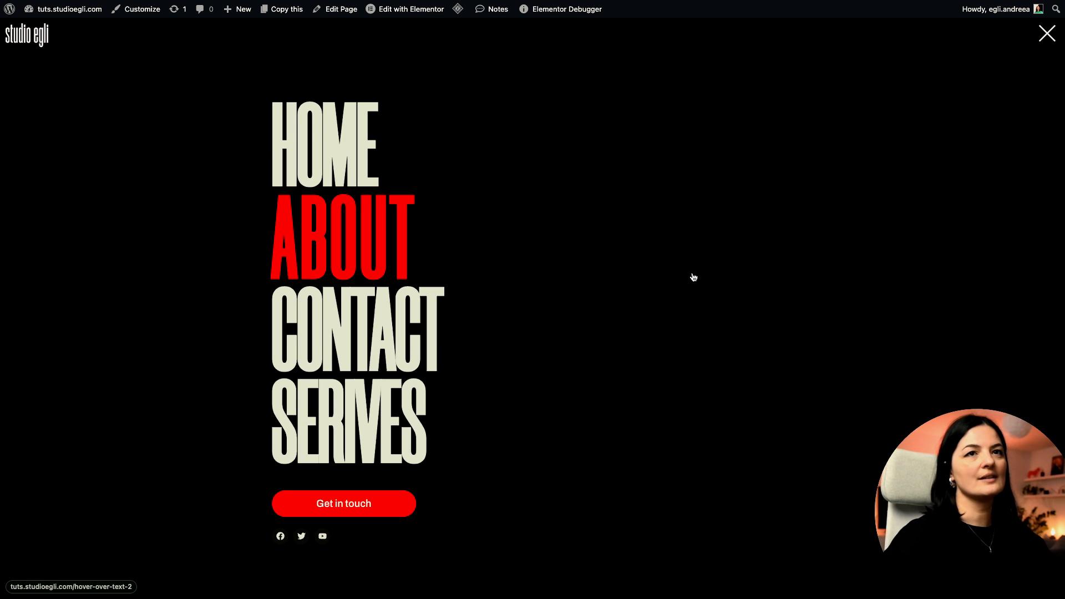
{"action": "left_click", "coordinate": [1045, 34]}
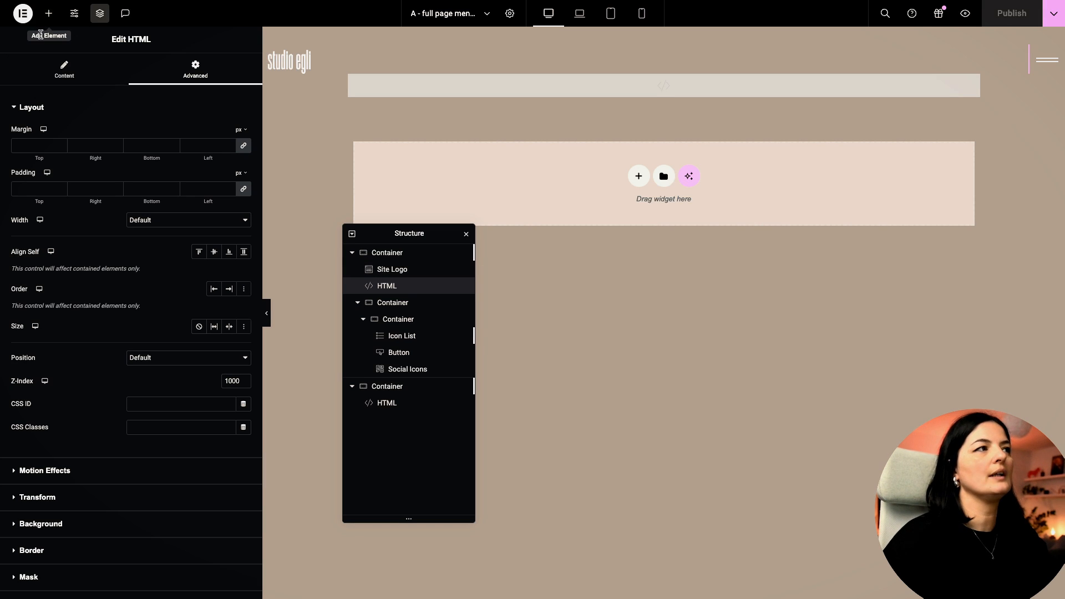
Step: Set the site-wide page transition entrance animation to None, save, and preview live
{"action": "left_click", "coordinate": [78, 17]}
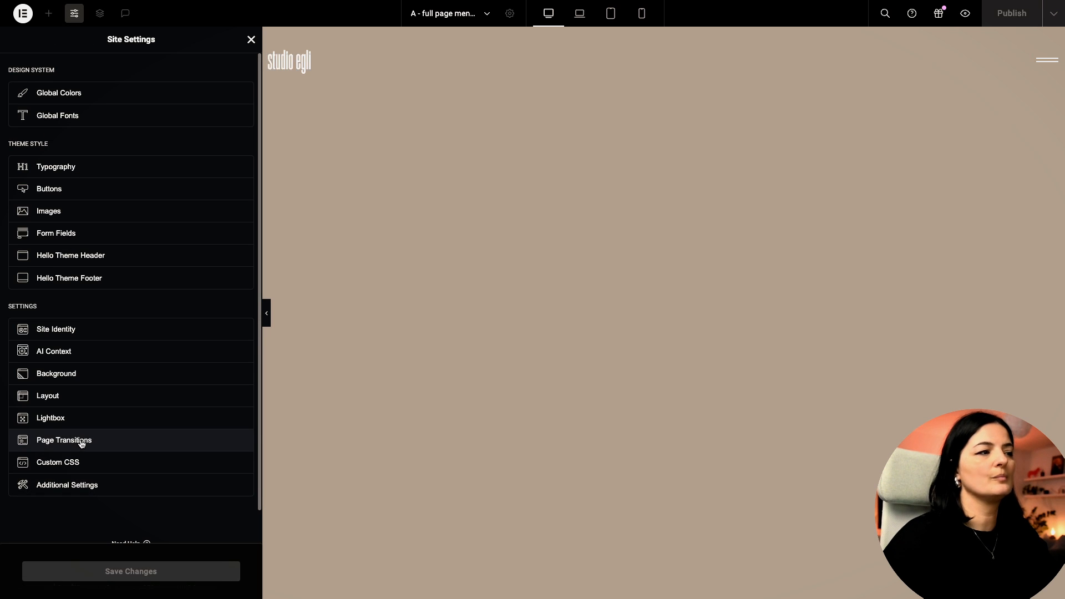
{"action": "left_click", "coordinate": [80, 444]}
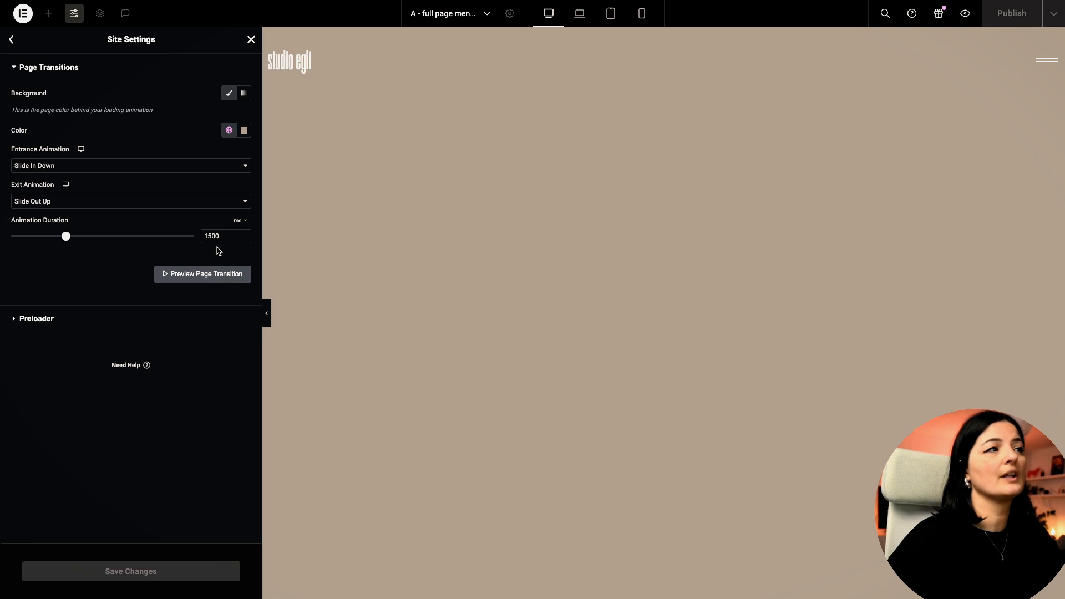
{"action": "left_click", "coordinate": [177, 166]}
{"action": "left_click", "coordinate": [141, 84]}
{"action": "left_click", "coordinate": [135, 578]}
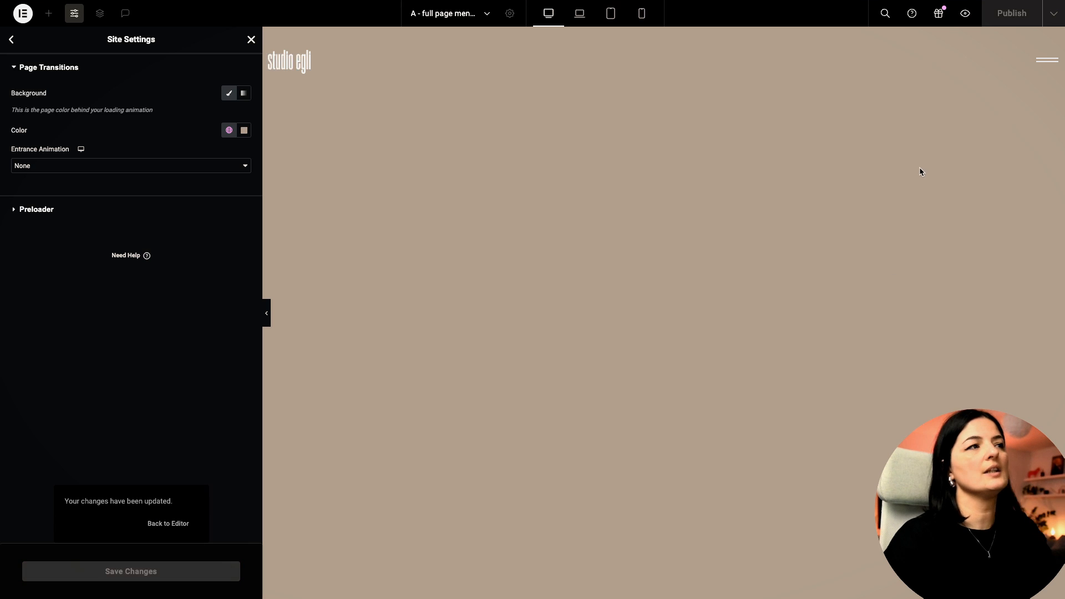
{"action": "left_click", "coordinate": [966, 13]}
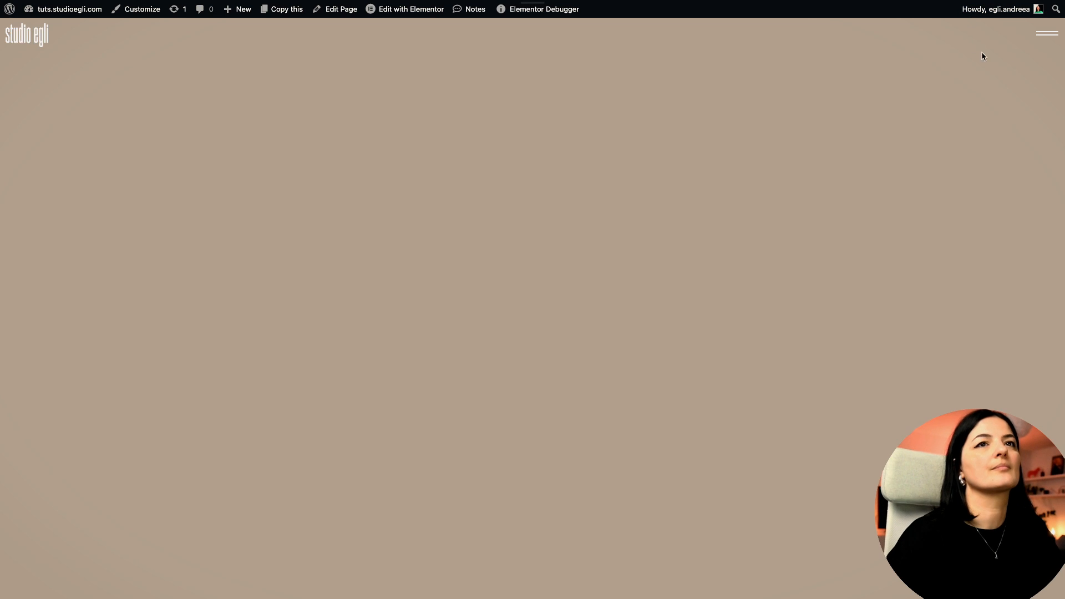
Step: Open the burger overlay menu and follow its HOME link to the Home page
{"action": "left_click", "coordinate": [1053, 34]}
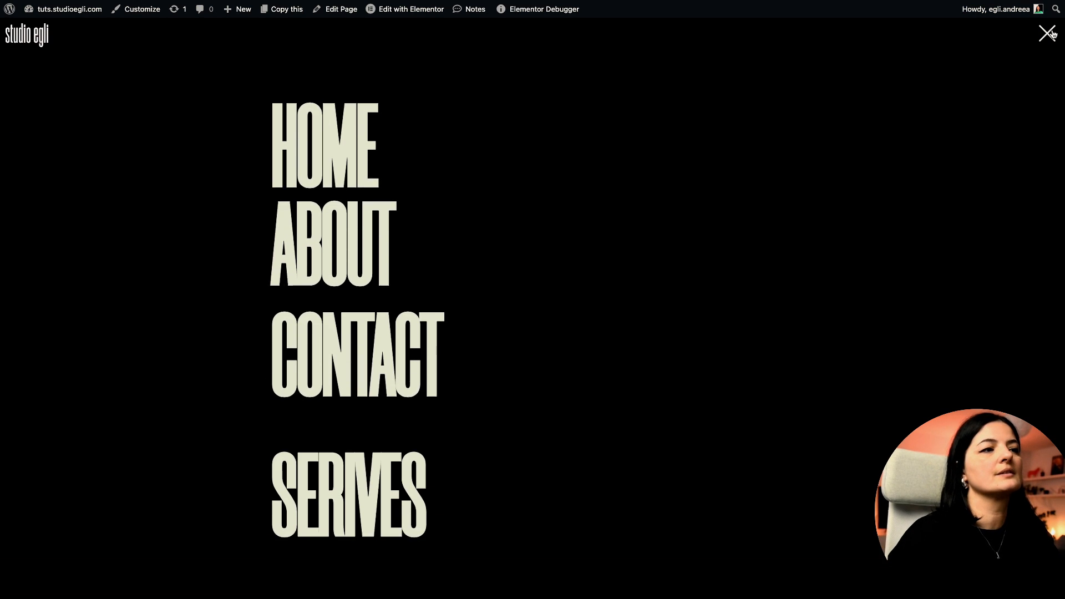
{"action": "left_click", "coordinate": [358, 156]}
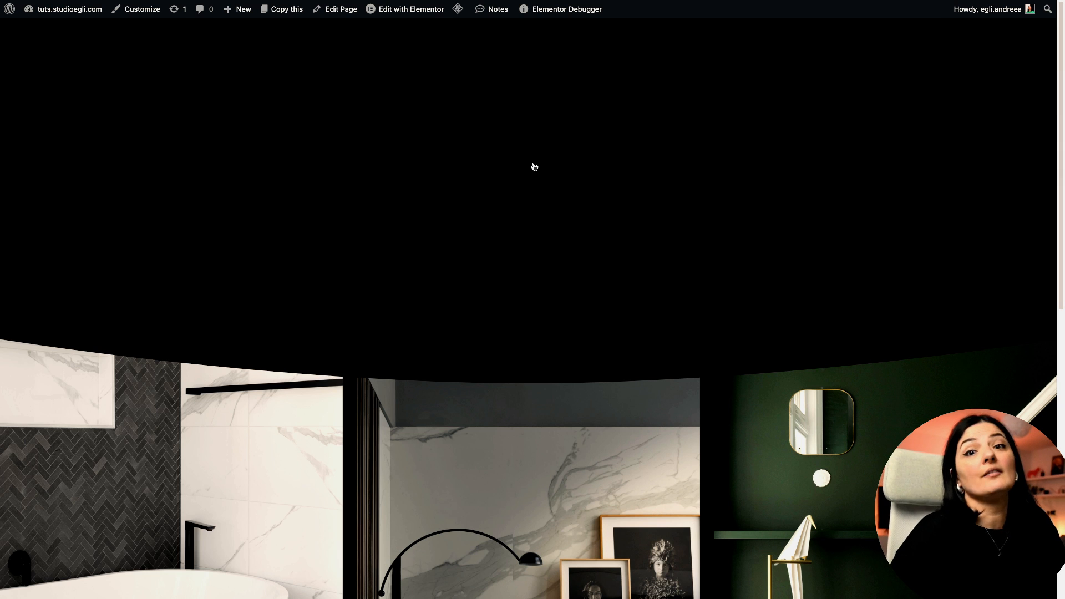
Step: Return to the editor's GSAP script and review the active-item indicator and gsap.set lines
{"action": "mouse_move", "coordinate": [2, 22]}
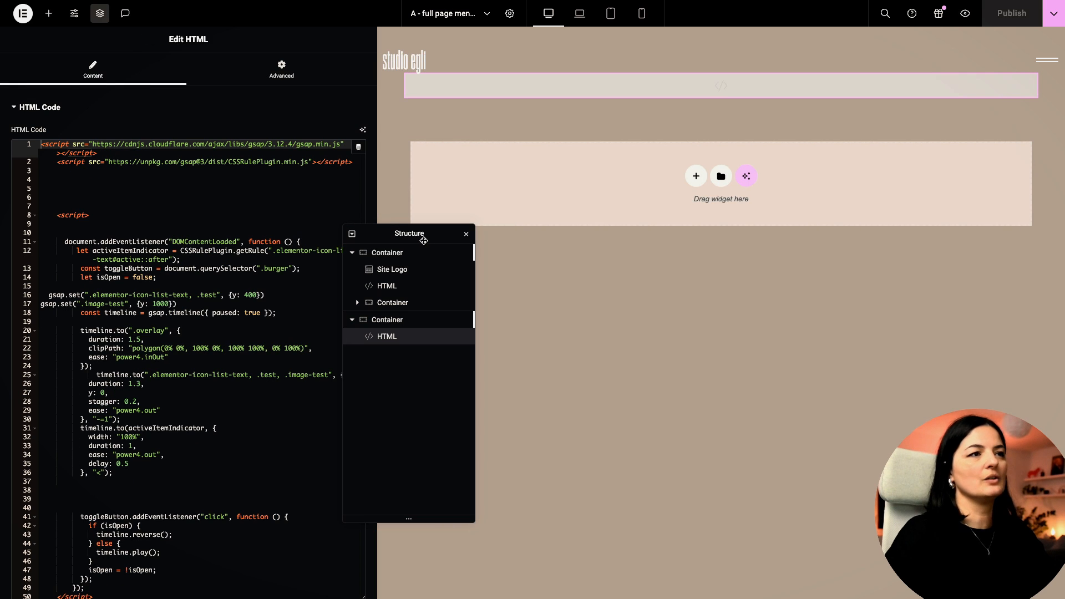
{"action": "left_click_drag", "start_coordinate": [411, 230], "coordinate": [660, 230]}
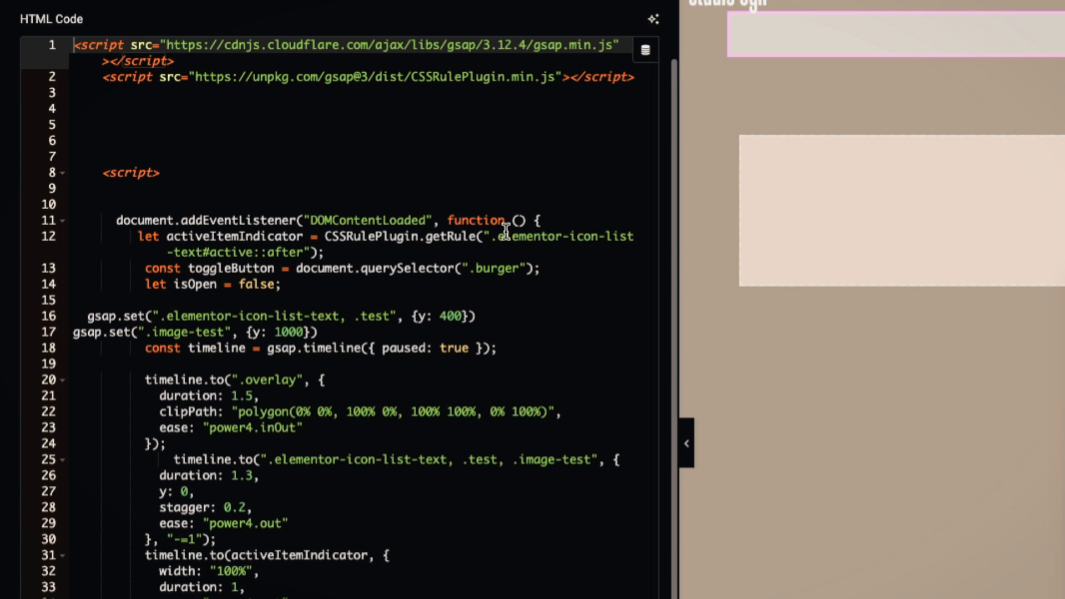
{"action": "left_click", "coordinate": [497, 232]}
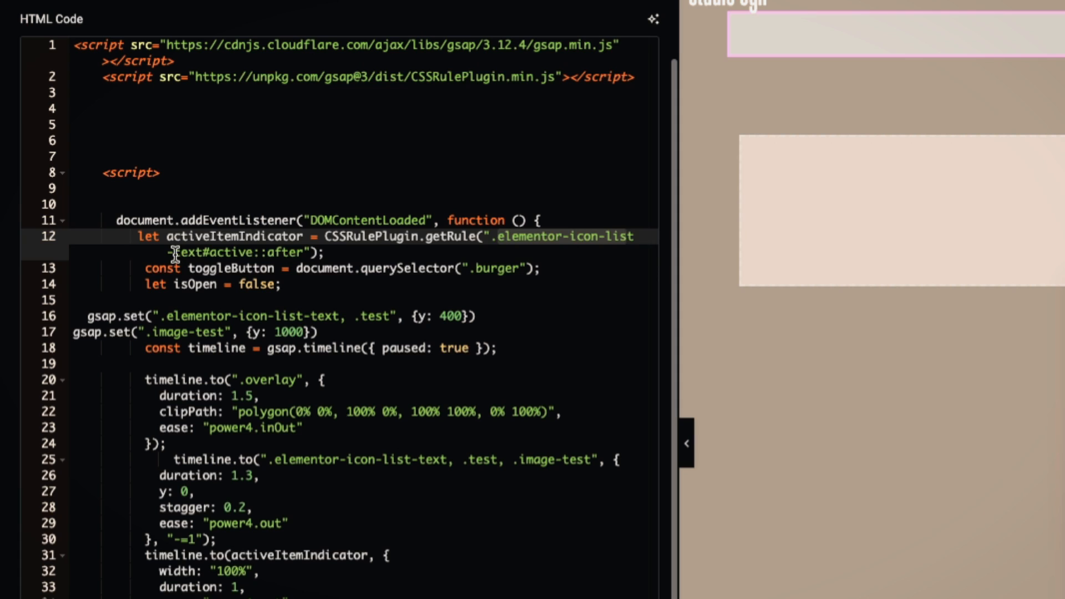
{"action": "left_click", "coordinate": [195, 253]}
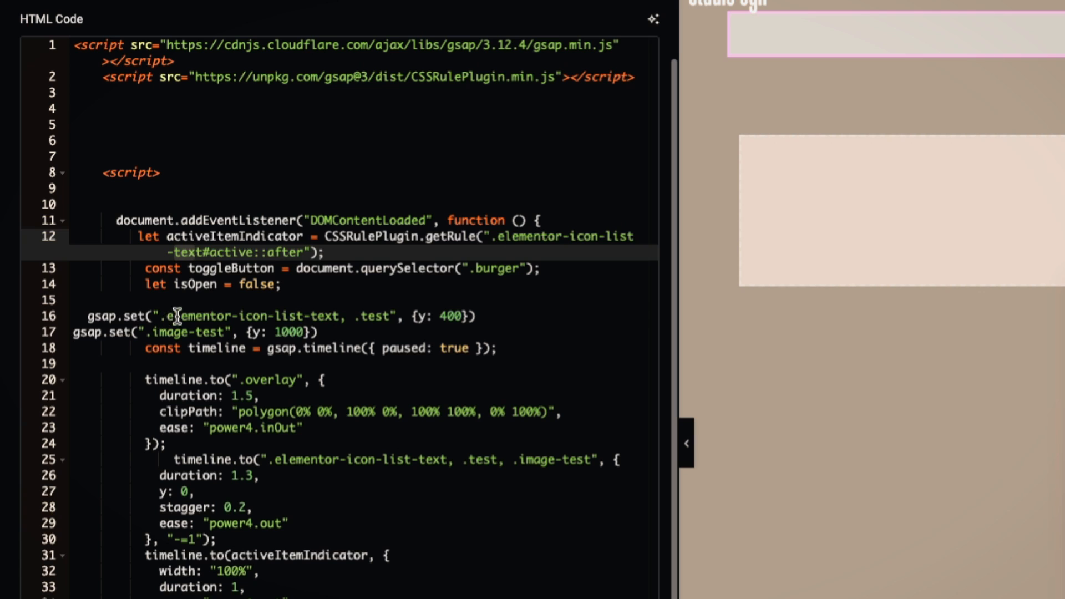
{"action": "left_click", "coordinate": [247, 316]}
{"action": "left_click", "coordinate": [373, 458]}
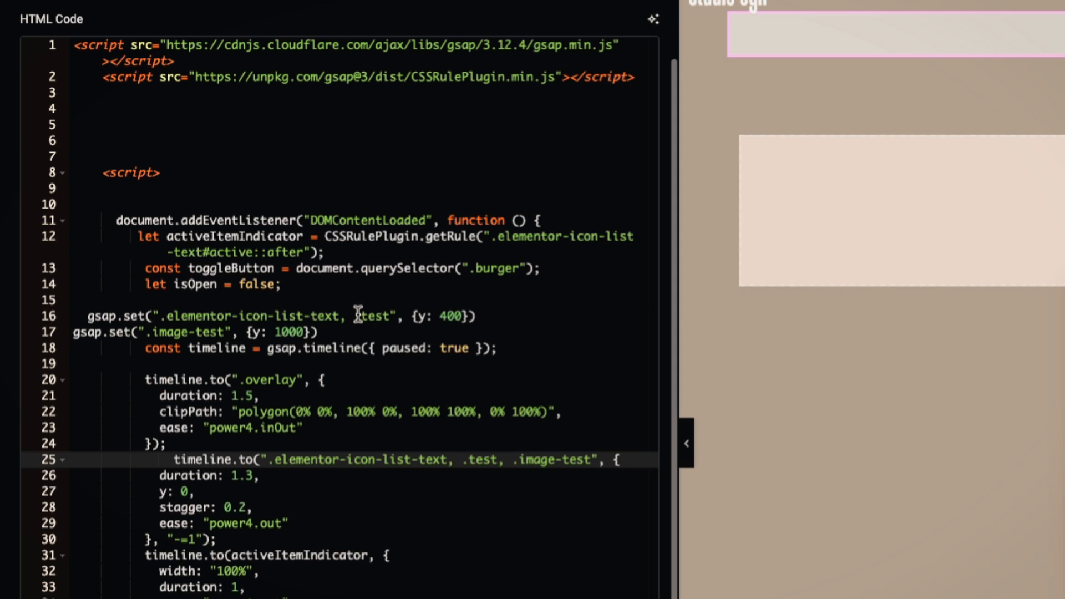
Step: Select the .test class on lines 16 and 25 and image-test on line 17
{"action": "left_click_drag", "start_coordinate": [358, 316], "coordinate": [389, 314]}
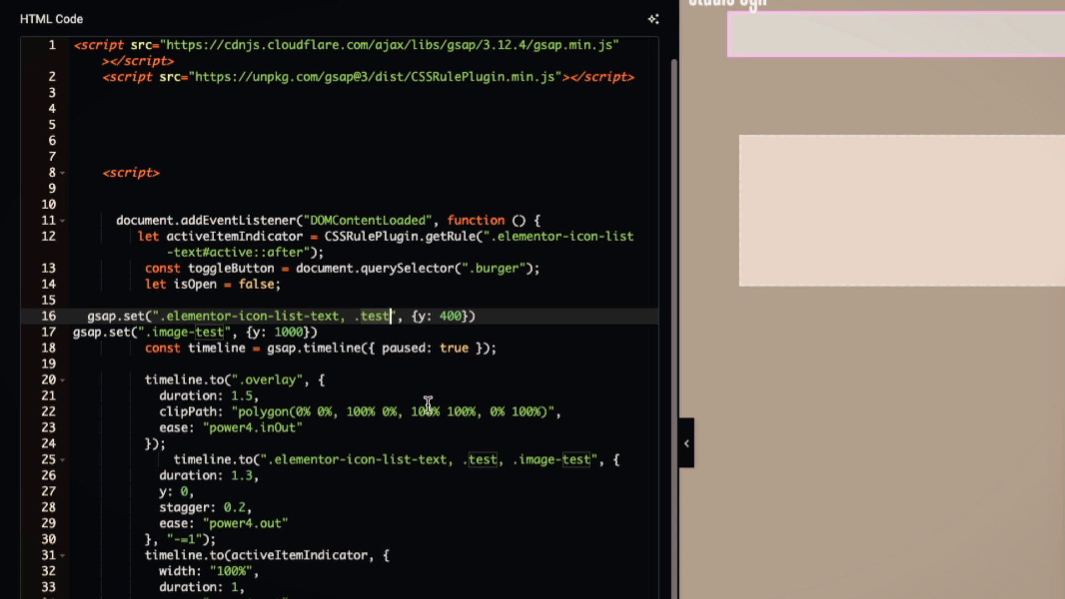
{"action": "left_click", "coordinate": [483, 460]}
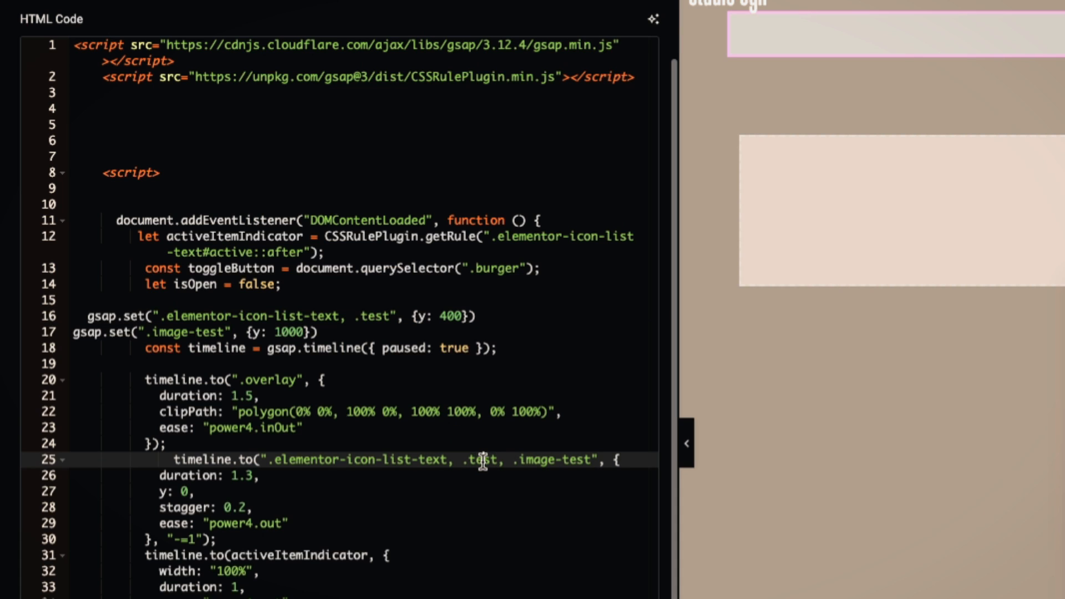
{"action": "left_click_drag", "start_coordinate": [154, 332], "coordinate": [221, 326]}
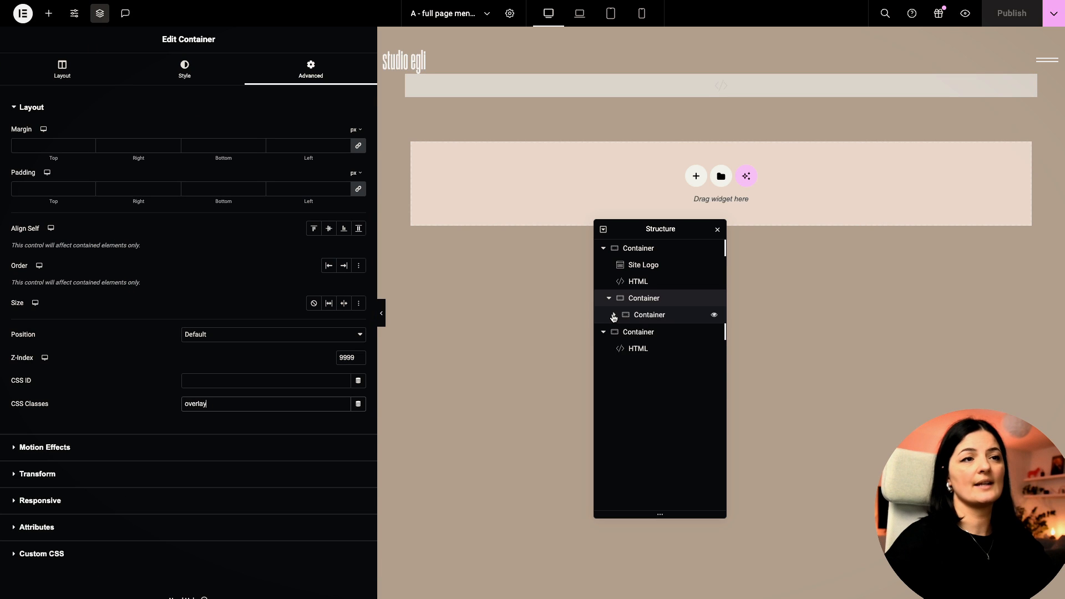
Step: Add a new container inside the overlay container beside the menu column
{"action": "left_click", "coordinate": [613, 315]}
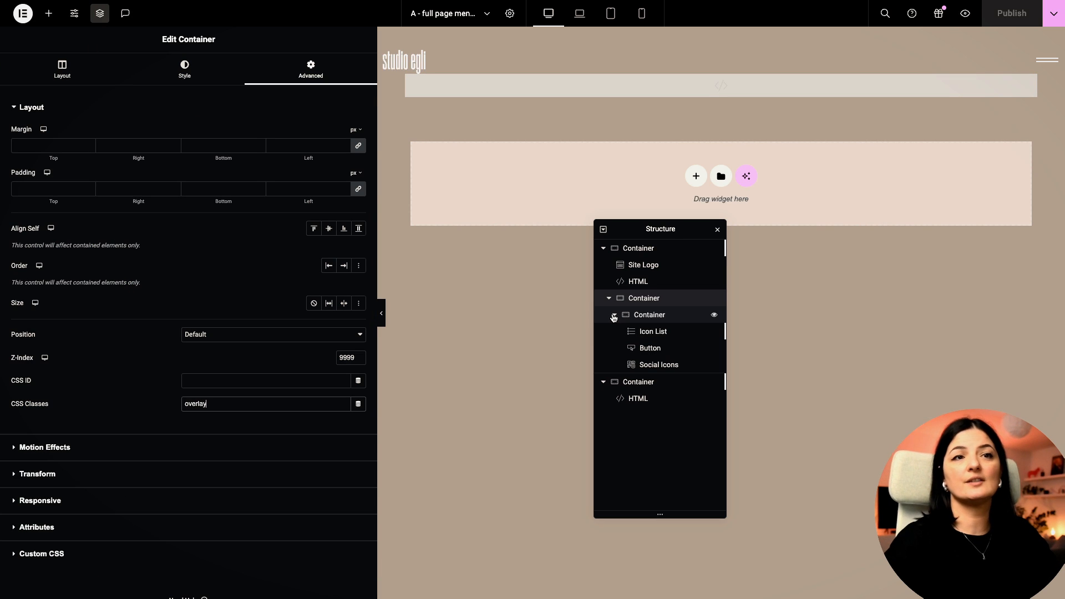
{"action": "left_click", "coordinate": [615, 316]}
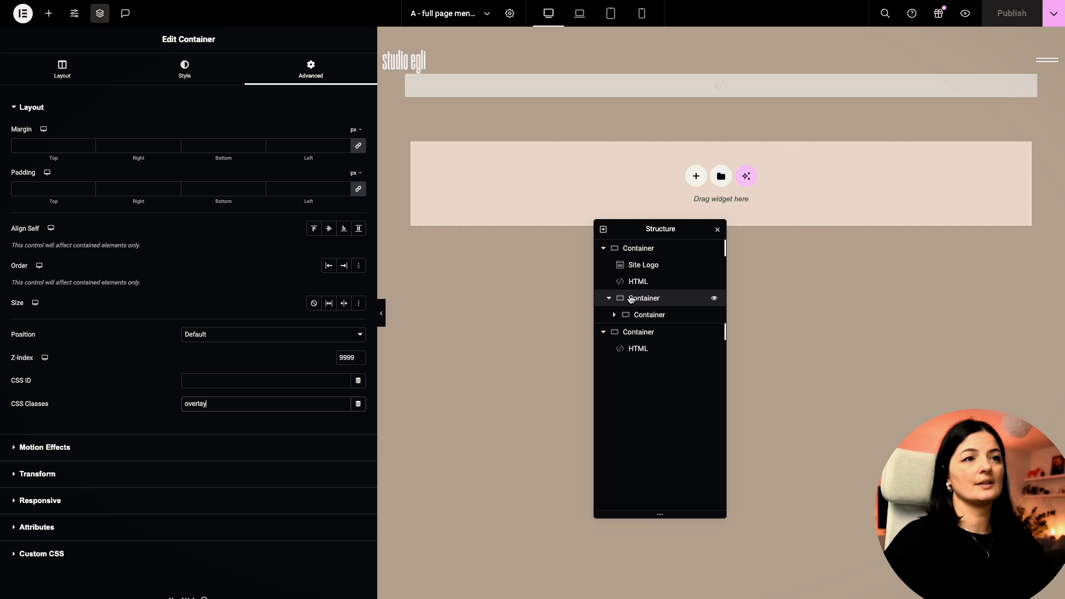
{"action": "left_click", "coordinate": [49, 13]}
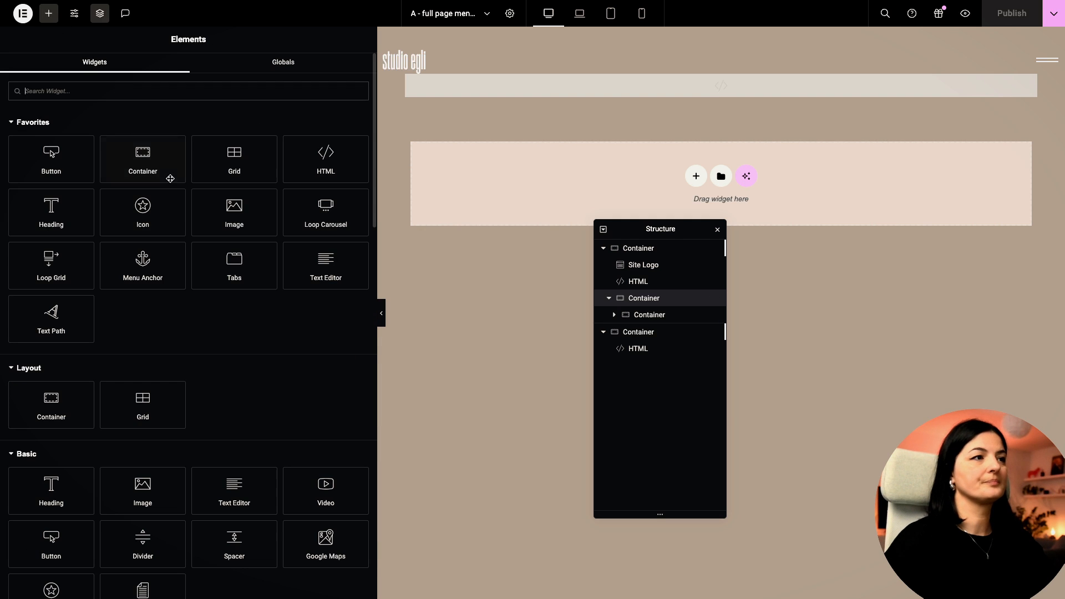
{"action": "left_click_drag", "start_coordinate": [166, 157], "coordinate": [633, 334]}
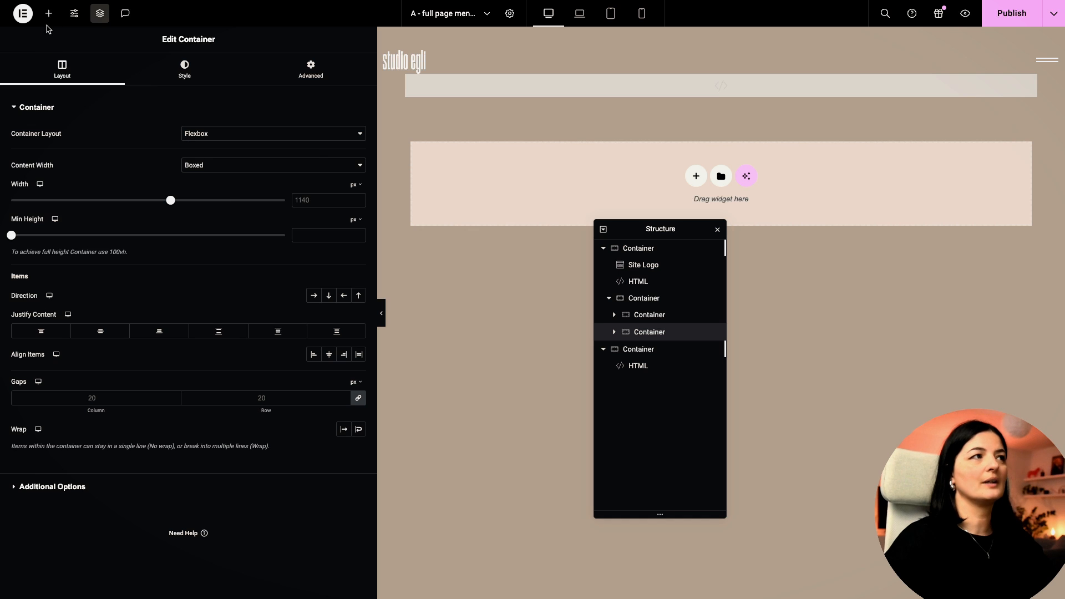
Step: Add an Image widget with a photo from the media library, 75 vh tall
{"action": "left_click", "coordinate": [49, 13]}
{"action": "left_click", "coordinate": [259, 229]}
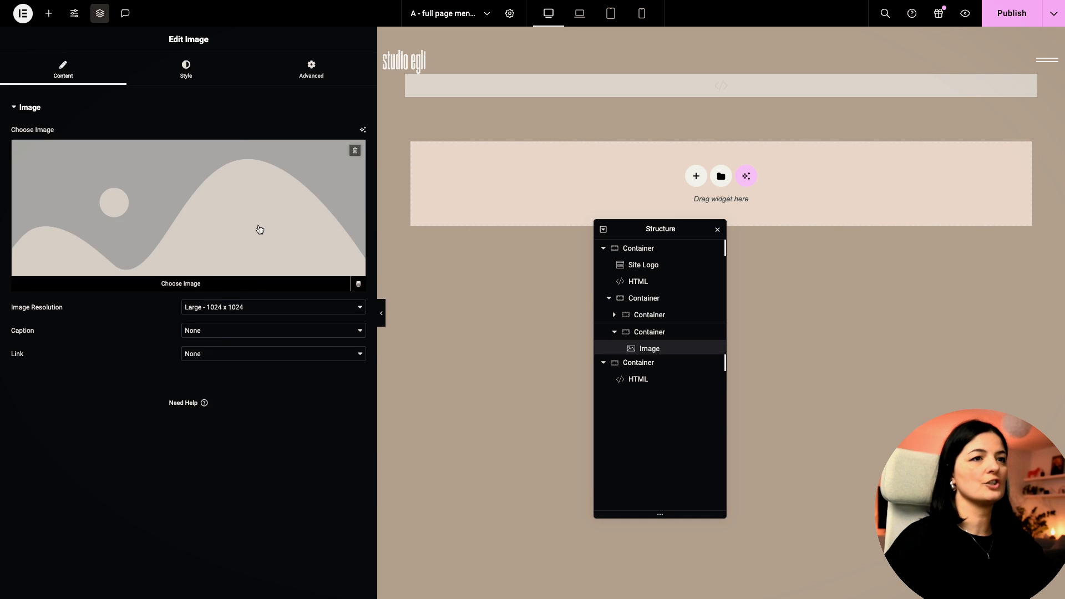
{"action": "left_click", "coordinate": [259, 229]}
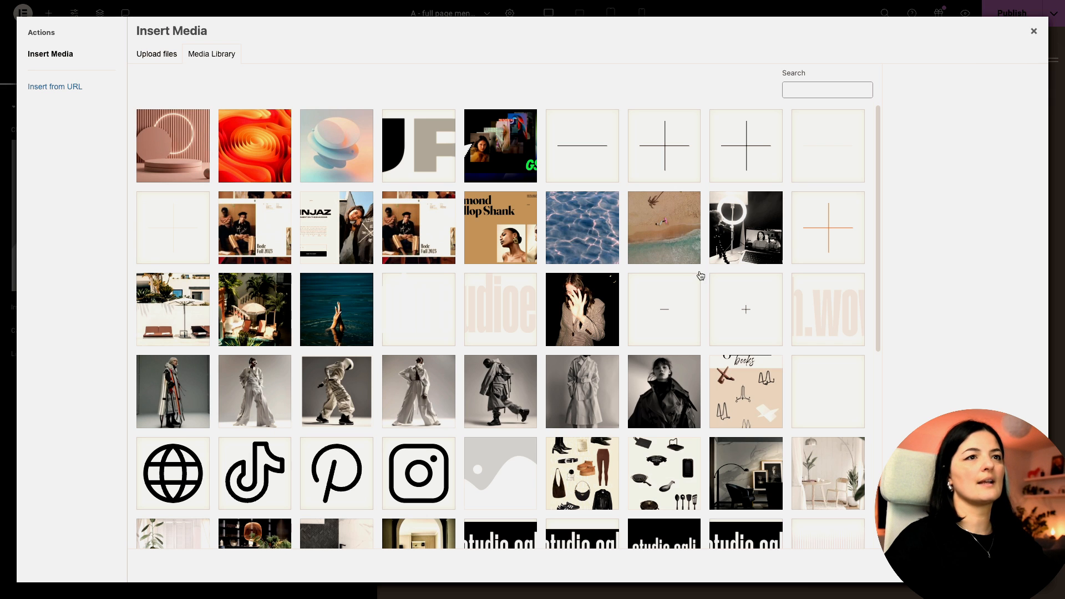
{"action": "left_click", "coordinate": [186, 318]}
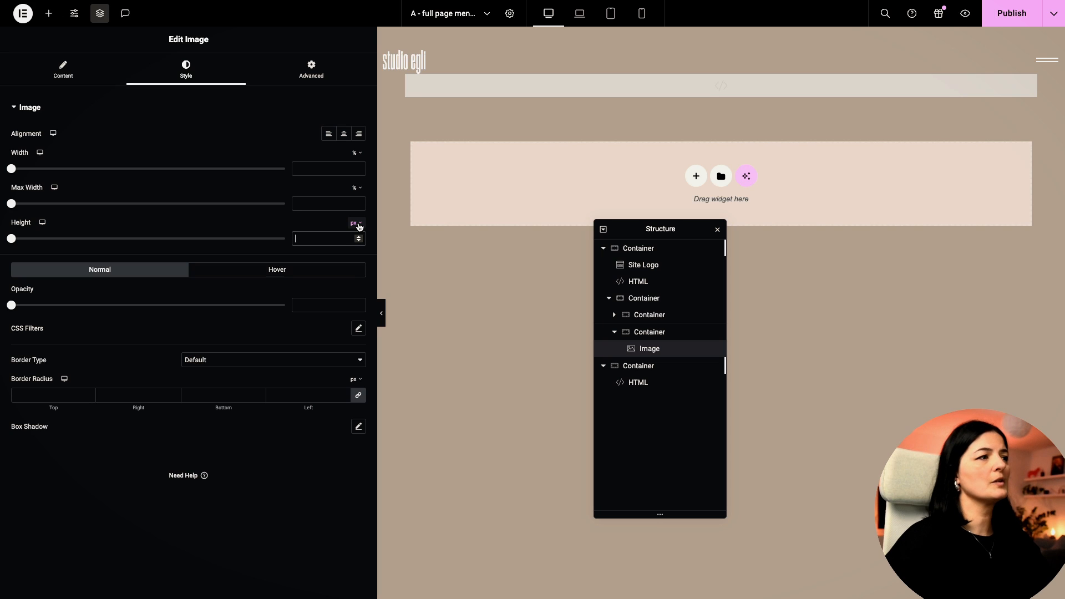
{"action": "left_click", "coordinate": [360, 226]}
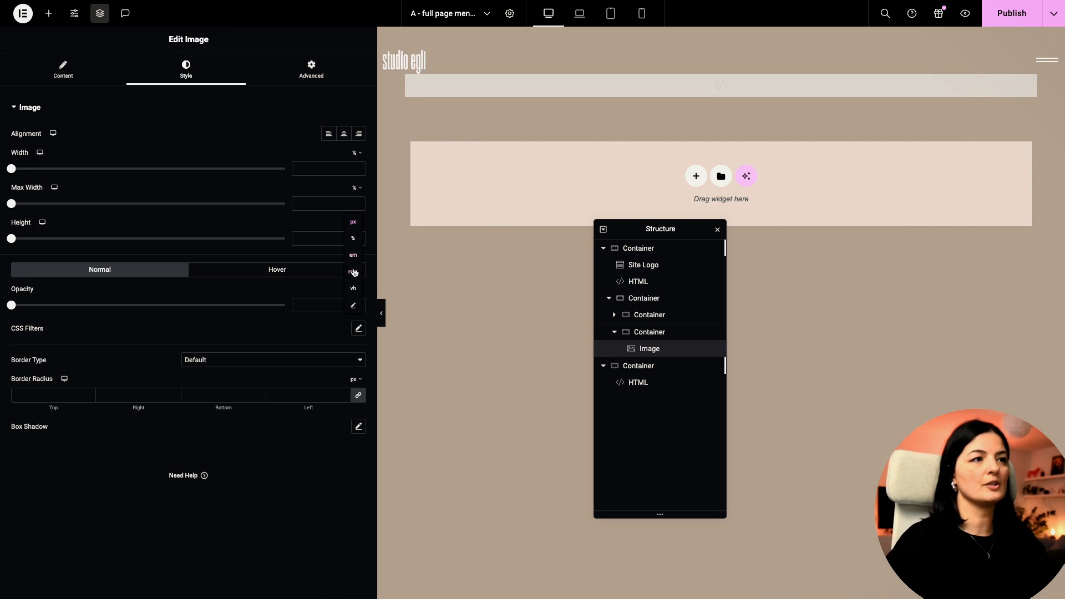
{"action": "left_click", "coordinate": [355, 289]}
{"action": "left_click", "coordinate": [325, 237]}
{"action": "type", "text": "75"}
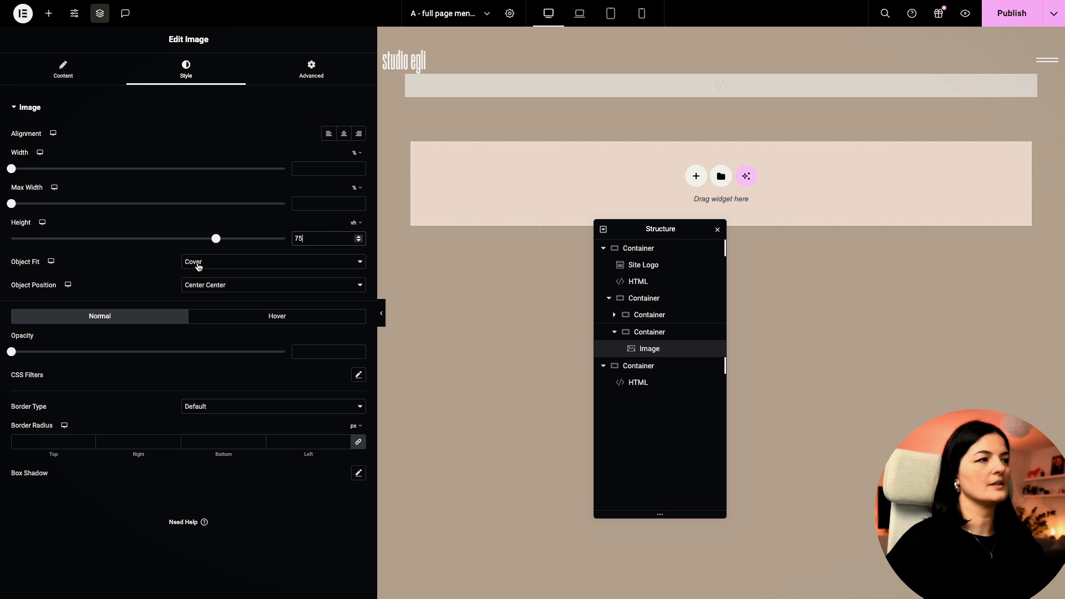
Step: Set the overlay container's direction to Row and the menu container to Full Width
{"action": "left_click", "coordinate": [648, 299]}
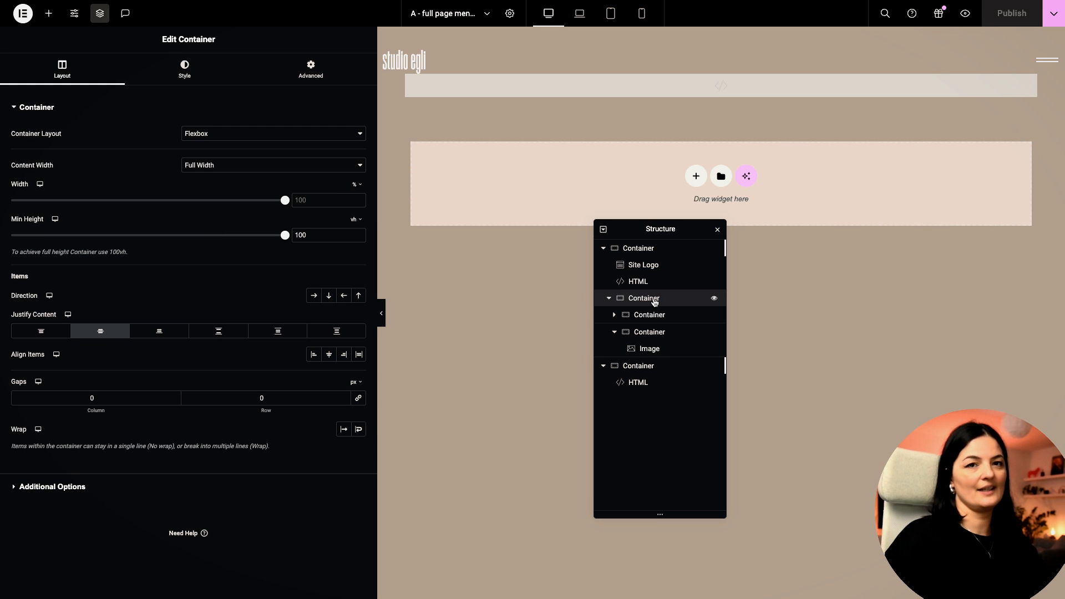
{"action": "left_click", "coordinate": [314, 297]}
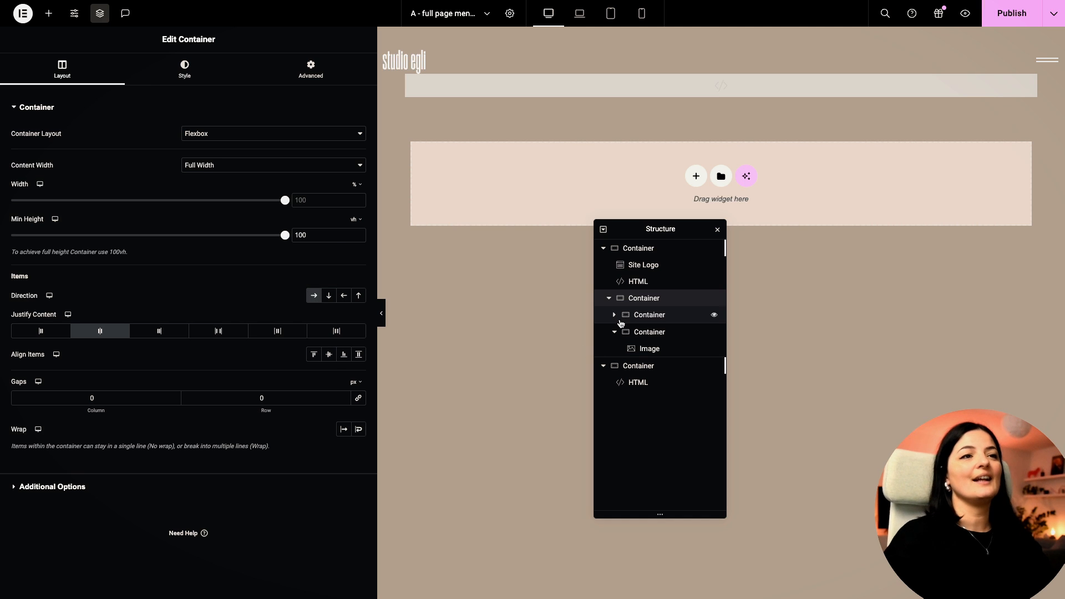
{"action": "left_click", "coordinate": [622, 321]}
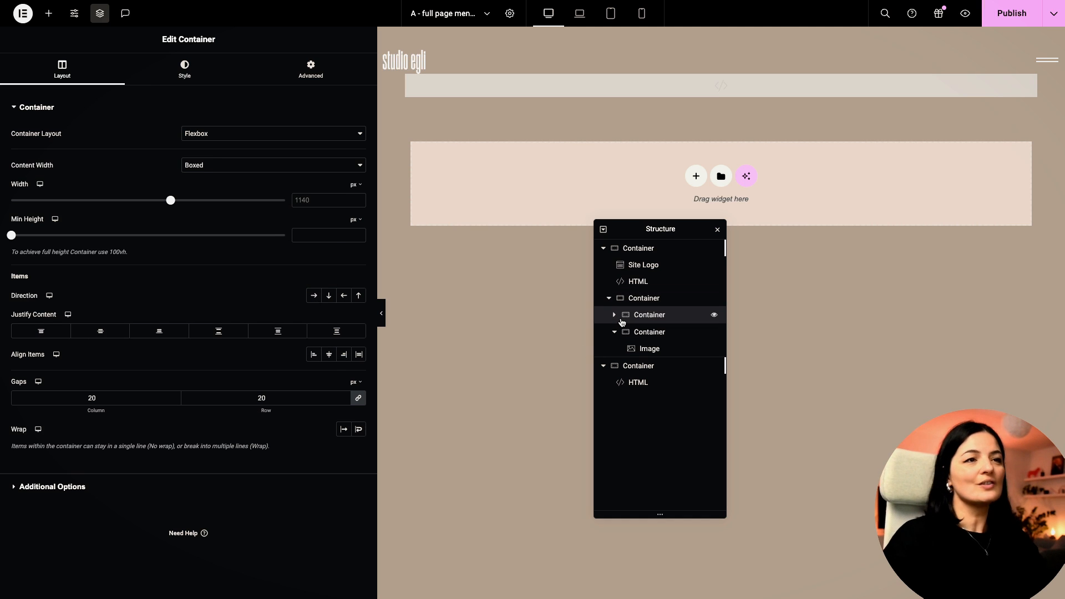
{"action": "left_click", "coordinate": [279, 166]}
{"action": "left_click", "coordinate": [251, 178]}
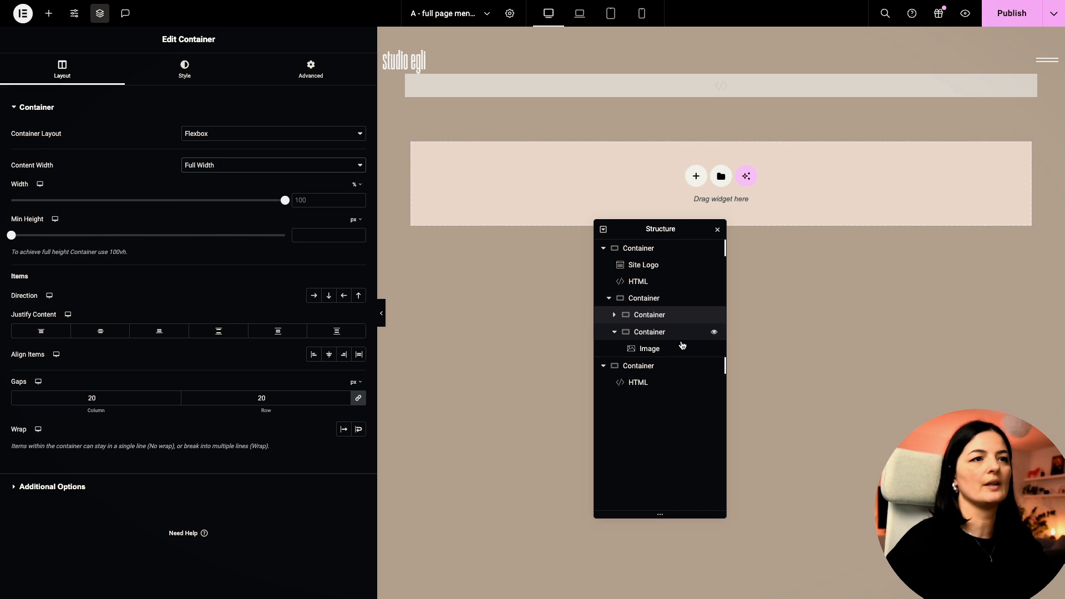
{"action": "left_click", "coordinate": [649, 332]}
{"action": "left_click", "coordinate": [197, 166]}
Step: Narrow the image container's width to about 50%
{"action": "left_click", "coordinate": [207, 180]}
{"action": "left_click_drag", "start_coordinate": [286, 201], "coordinate": [134, 204]}
{"action": "left_click", "coordinate": [325, 201]}
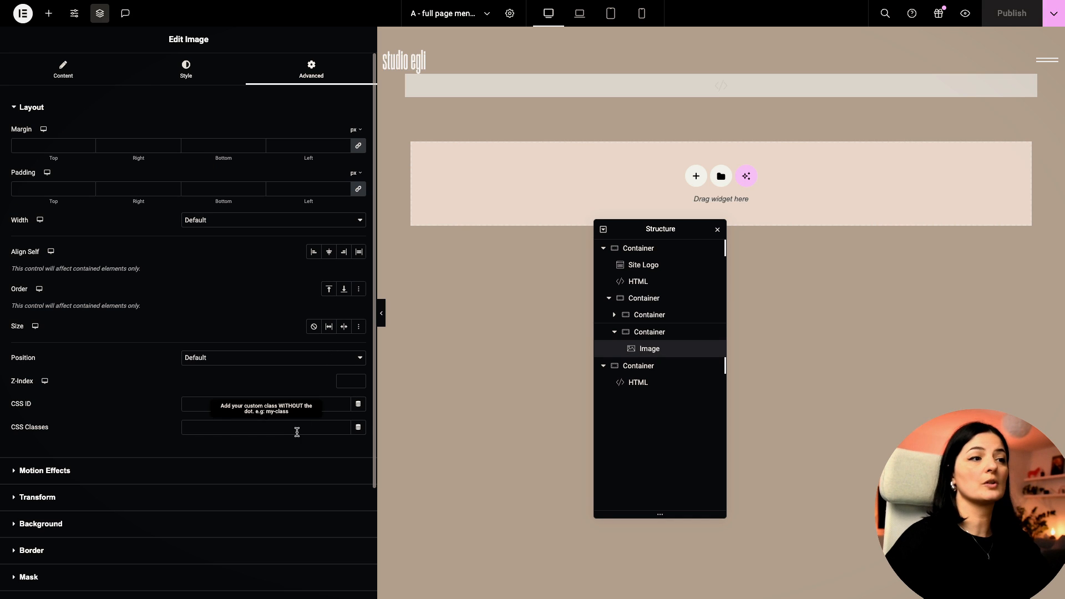
Step: Give the Image widget the CSS class image-test, then publish and preview the page
{"action": "left_click", "coordinate": [297, 428]}
{"action": "type", "text": "image-"}
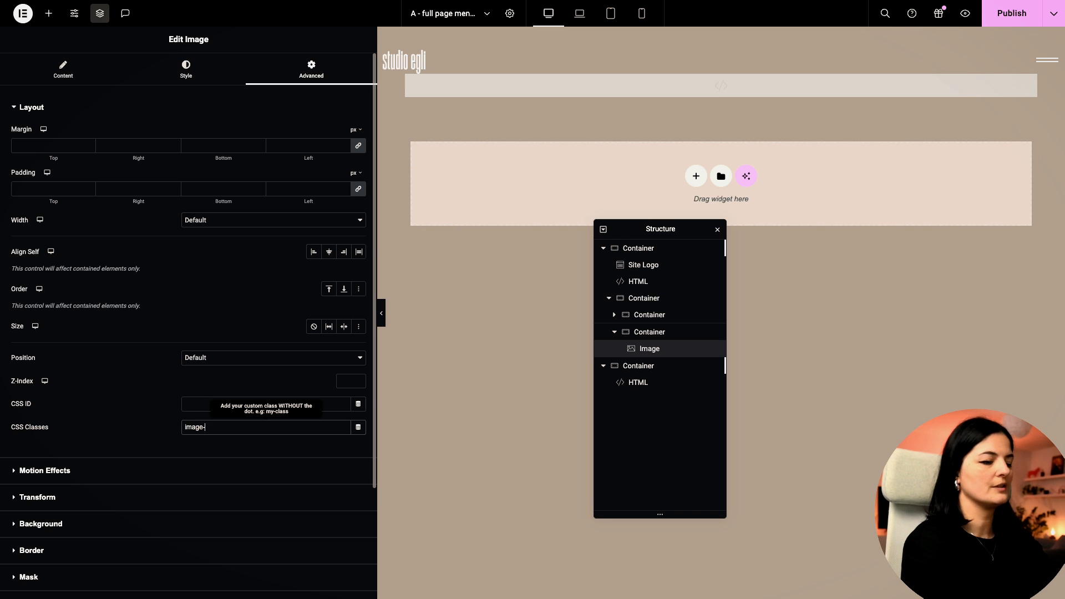
{"action": "left_click", "coordinate": [1011, 13]}
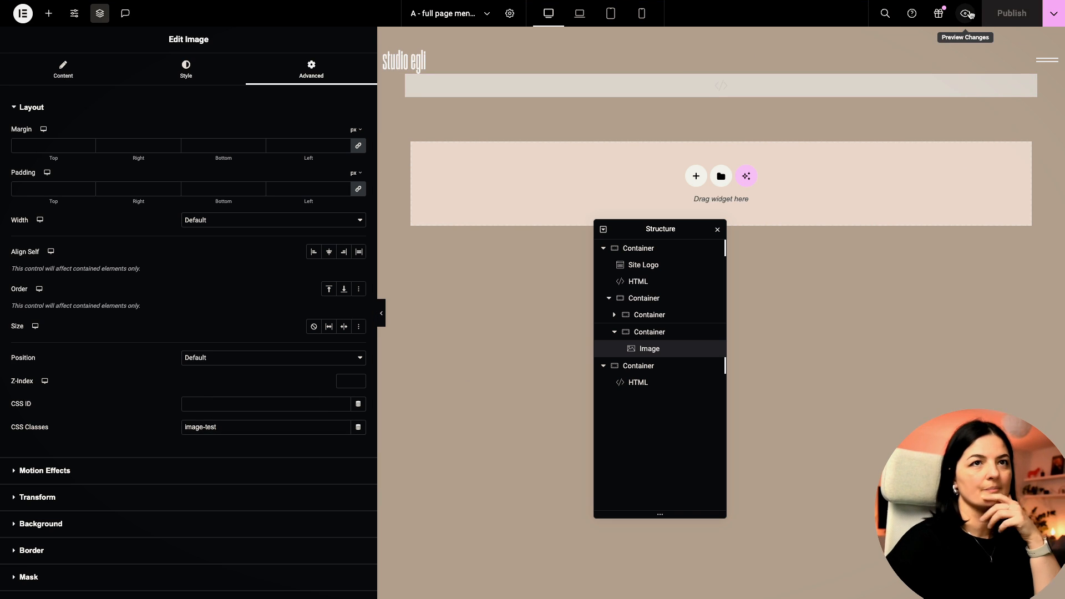
{"action": "left_click", "coordinate": [967, 13]}
Step: On the live page, open the burger menu to watch the photo column slide in, then close it
{"action": "left_click", "coordinate": [1047, 32]}
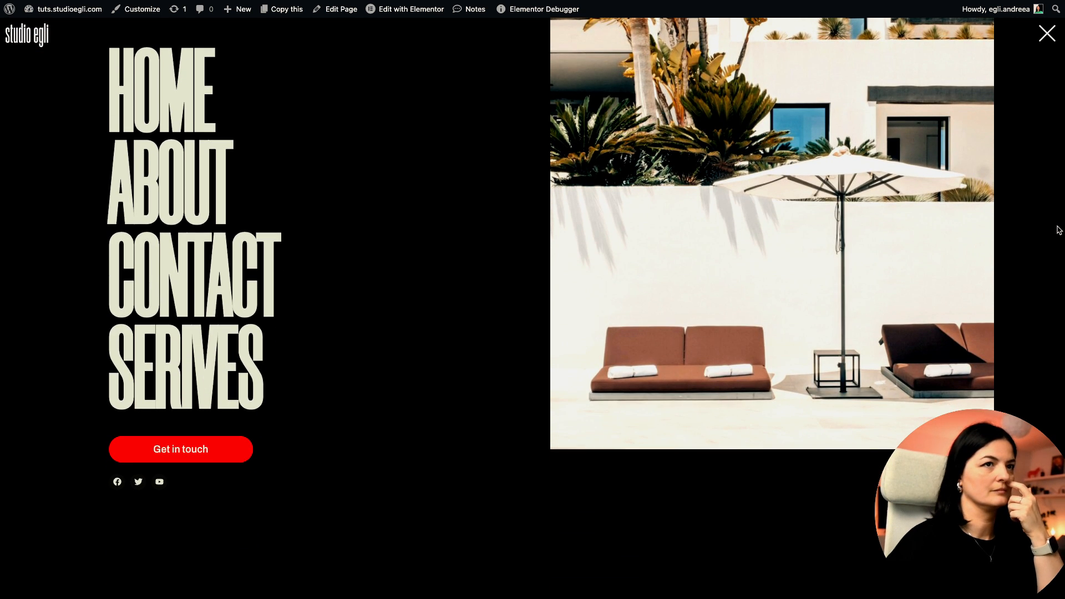
{"action": "left_click", "coordinate": [1054, 34]}
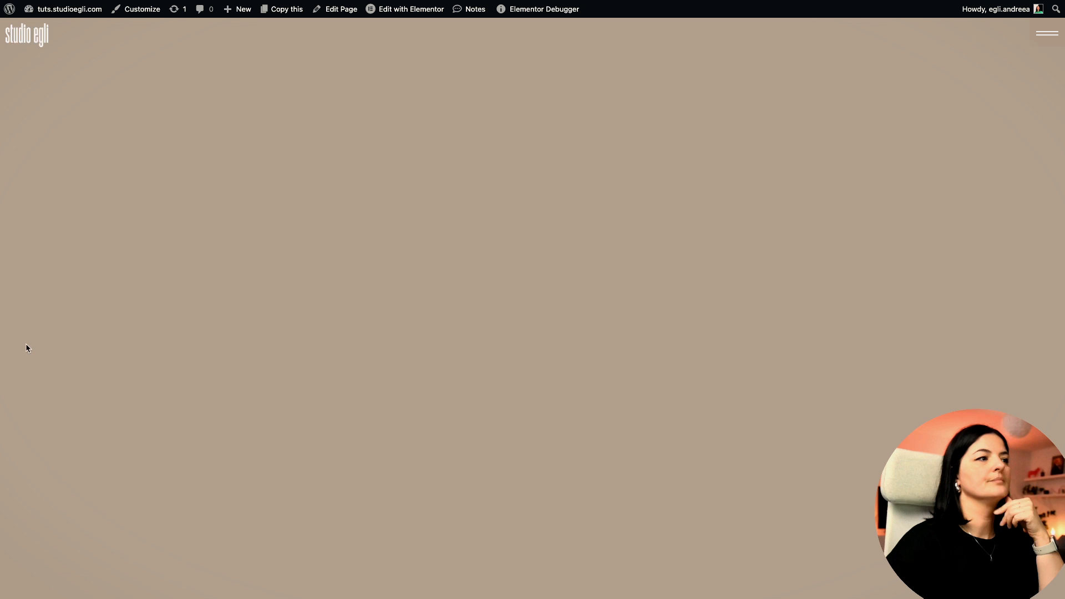
Step: Back in Elementor, set the container's Align Items to Center and preview the changes
{"action": "mouse_move", "coordinate": [3, 350]}
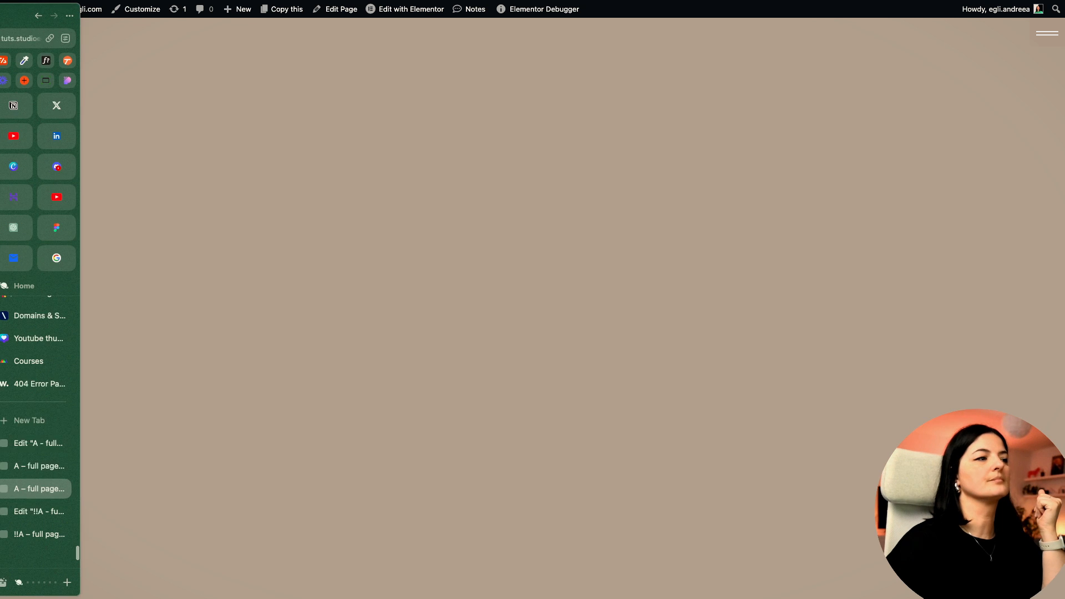
{"action": "left_click", "coordinate": [40, 445]}
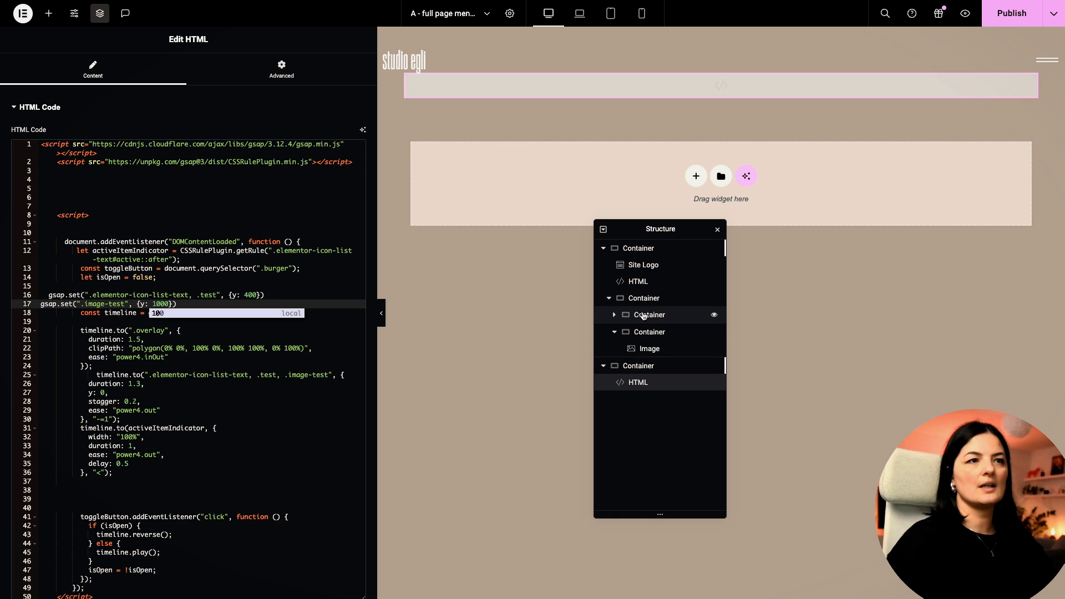
{"action": "left_click", "coordinate": [642, 299]}
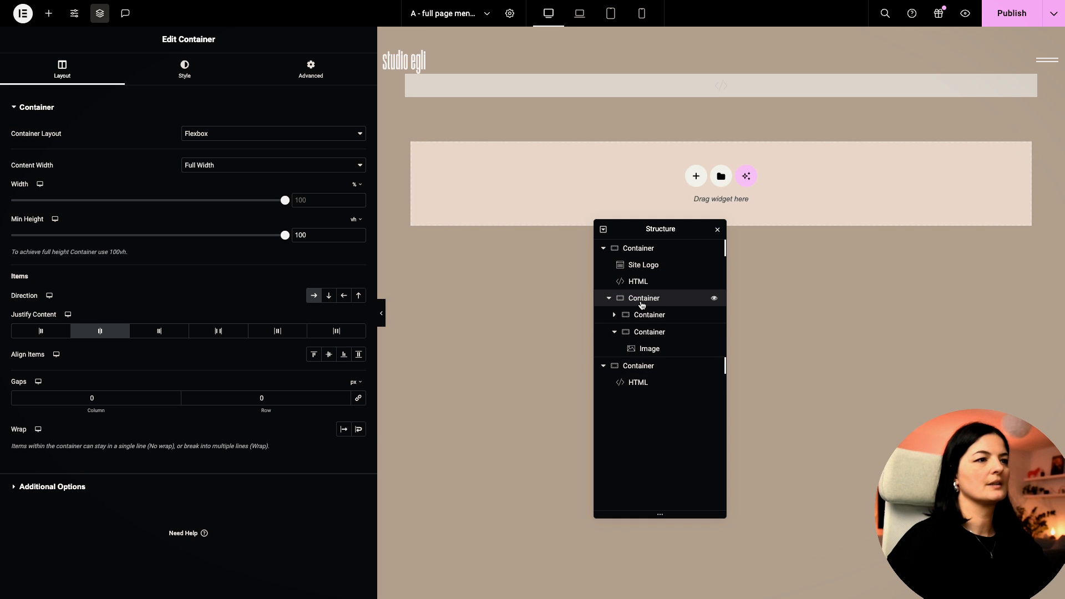
{"action": "left_click", "coordinate": [327, 356]}
{"action": "left_click", "coordinate": [1025, 21]}
{"action": "left_click", "coordinate": [966, 14]}
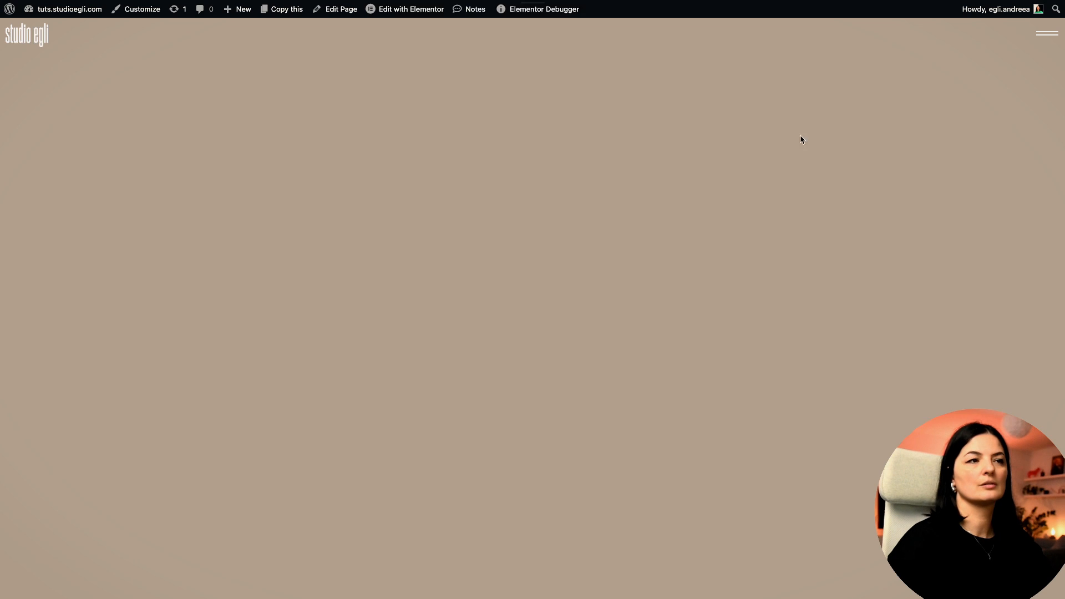
{"action": "left_click", "coordinate": [1043, 34]}
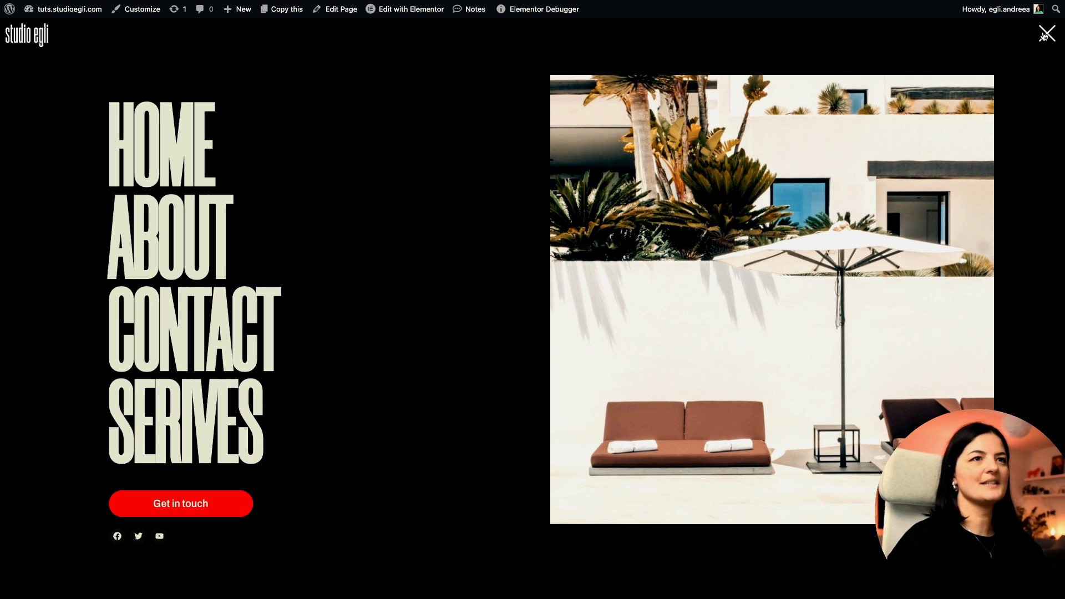
{"action": "left_click", "coordinate": [1044, 36]}
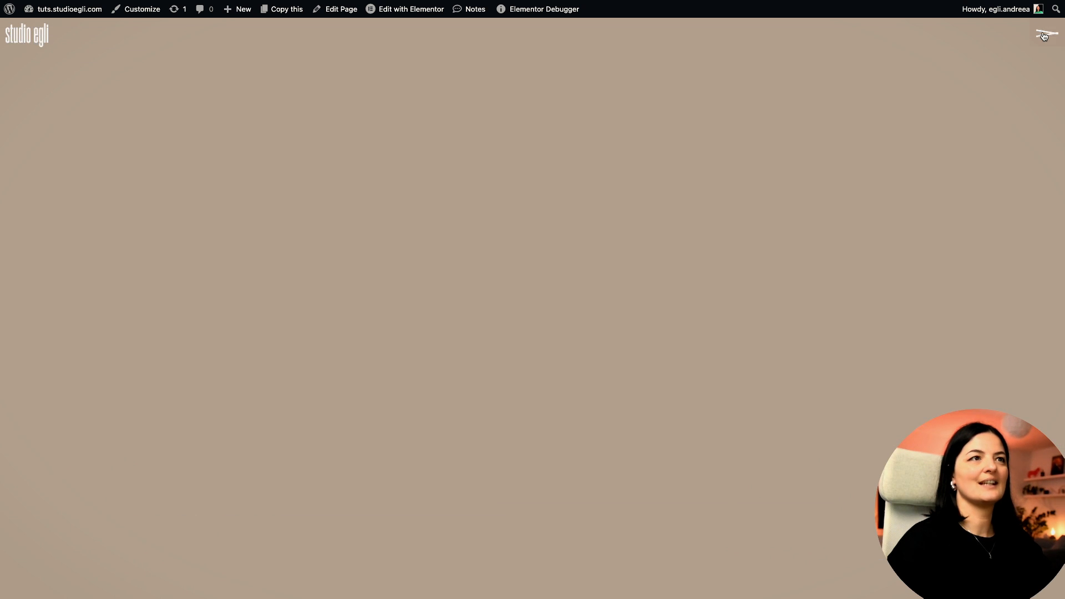
{"action": "left_click", "coordinate": [1044, 36]}
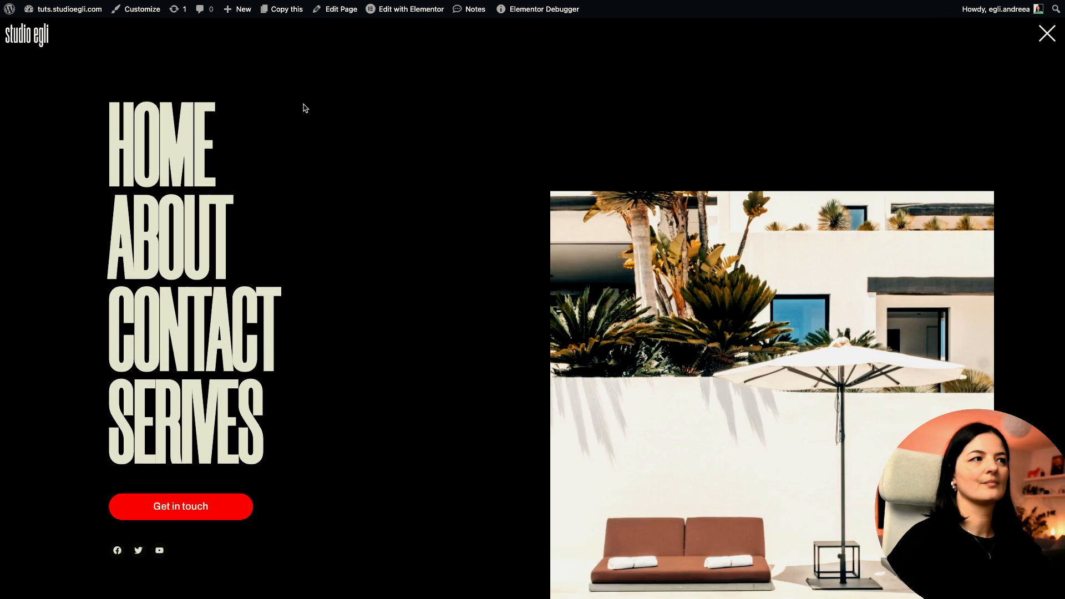
{"action": "left_click", "coordinate": [187, 237]}
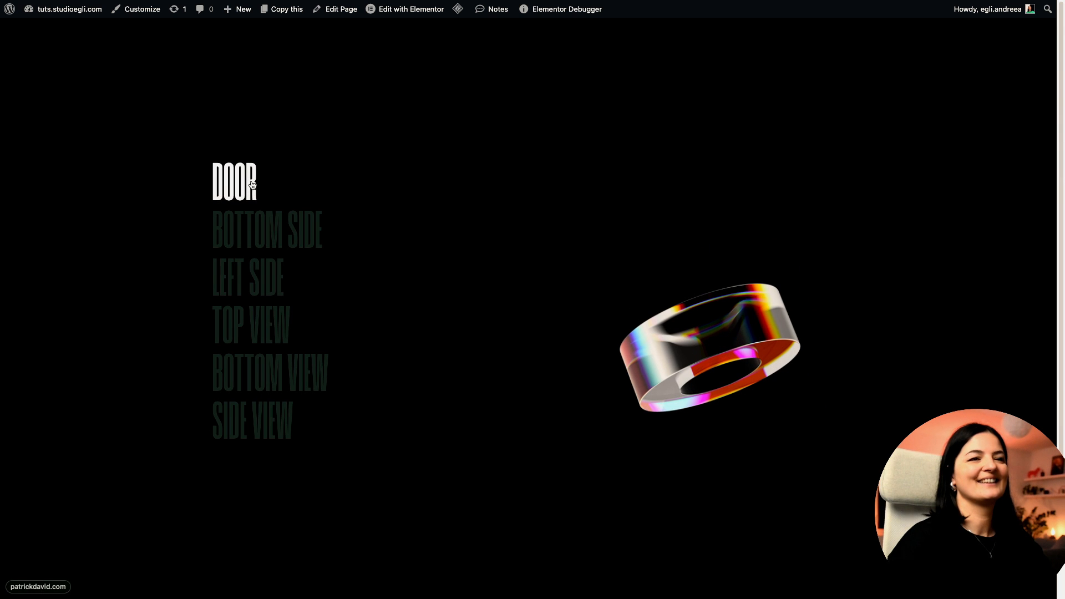
{"action": "mouse_move", "coordinate": [2, 185]}
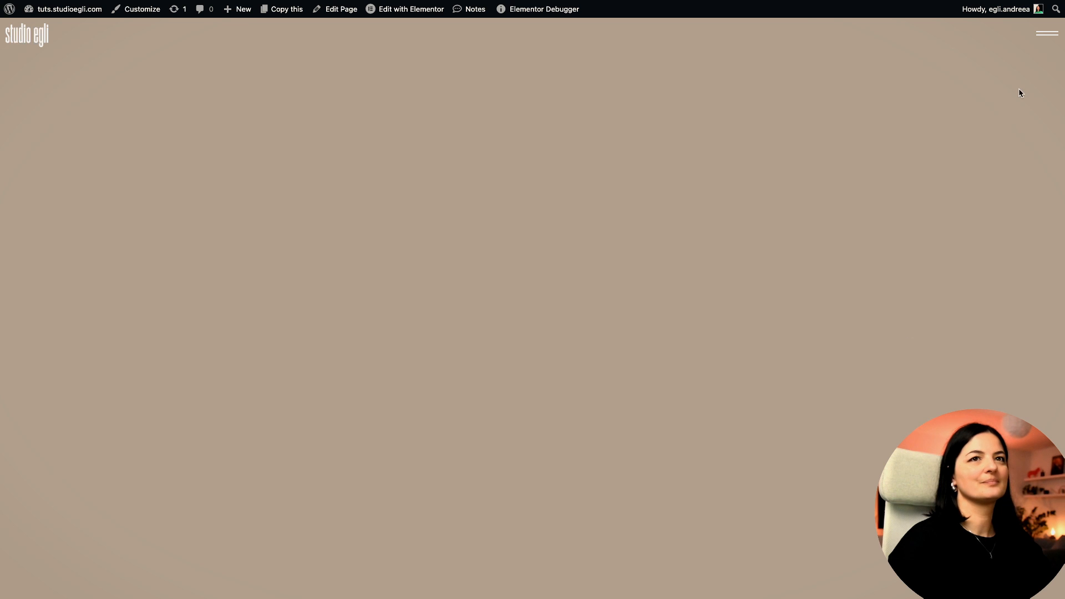
{"action": "left_click", "coordinate": [1039, 36]}
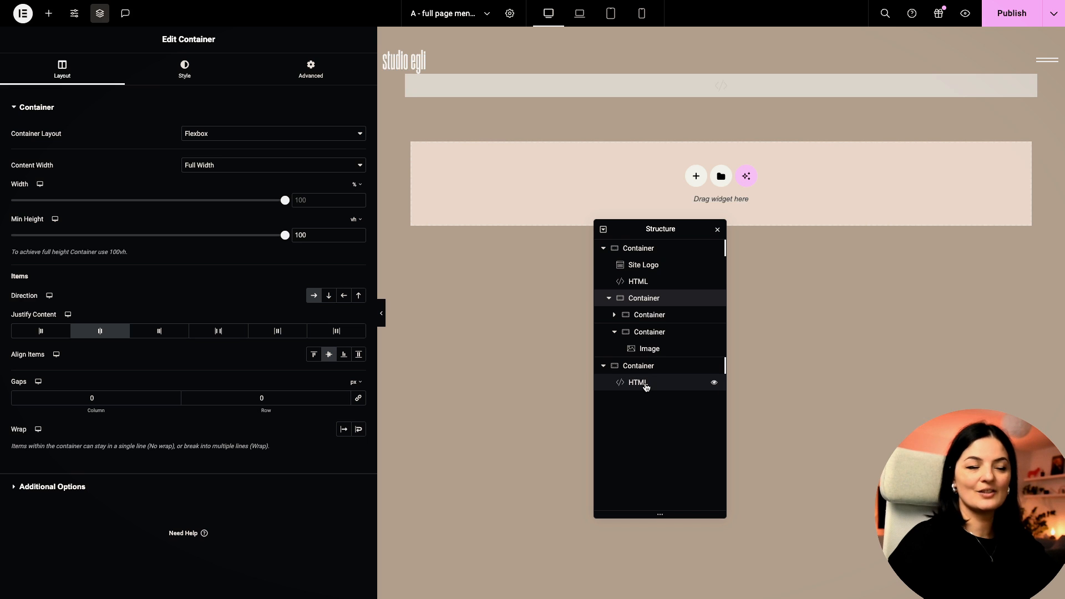
Step: Open the HTML widget's GSAP script and highlight the CSS rule selector on line 12
{"action": "left_click", "coordinate": [646, 387]}
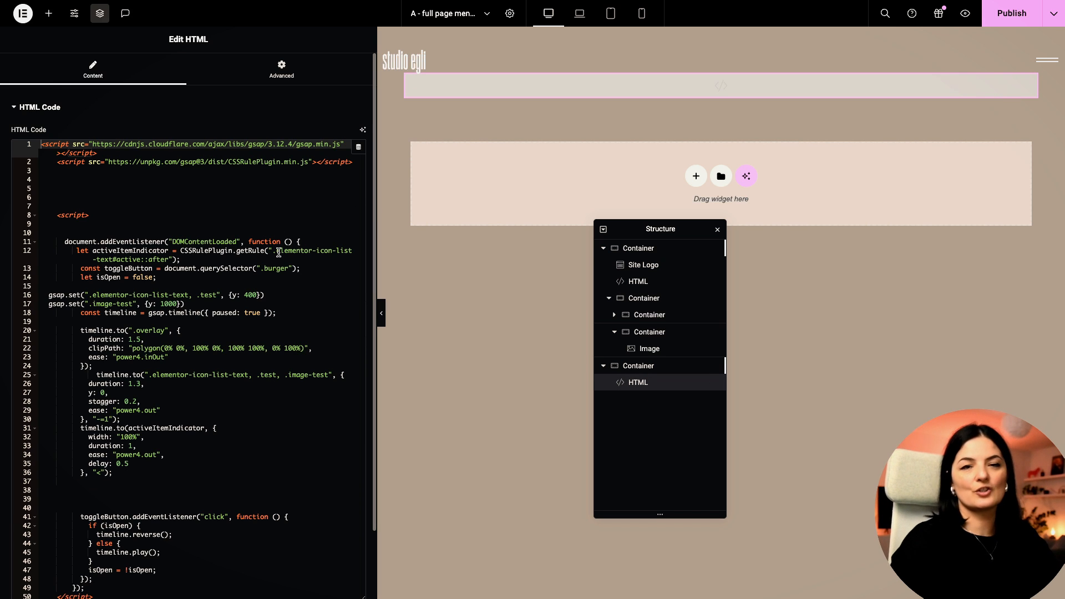
{"action": "left_click_drag", "start_coordinate": [333, 249], "coordinate": [103, 256]}
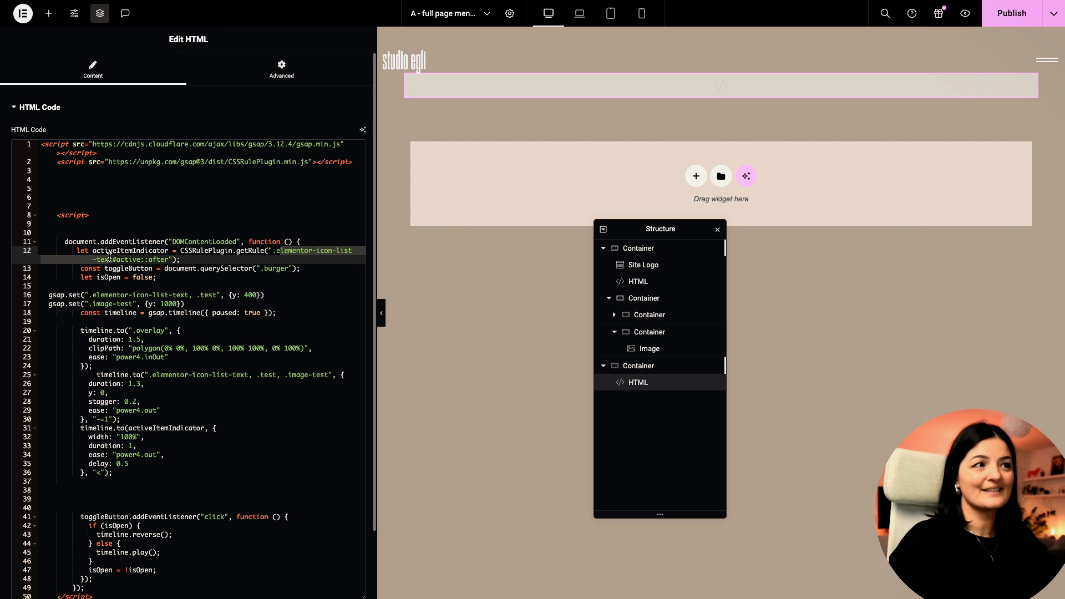
{"action": "left_click", "coordinate": [309, 251]}
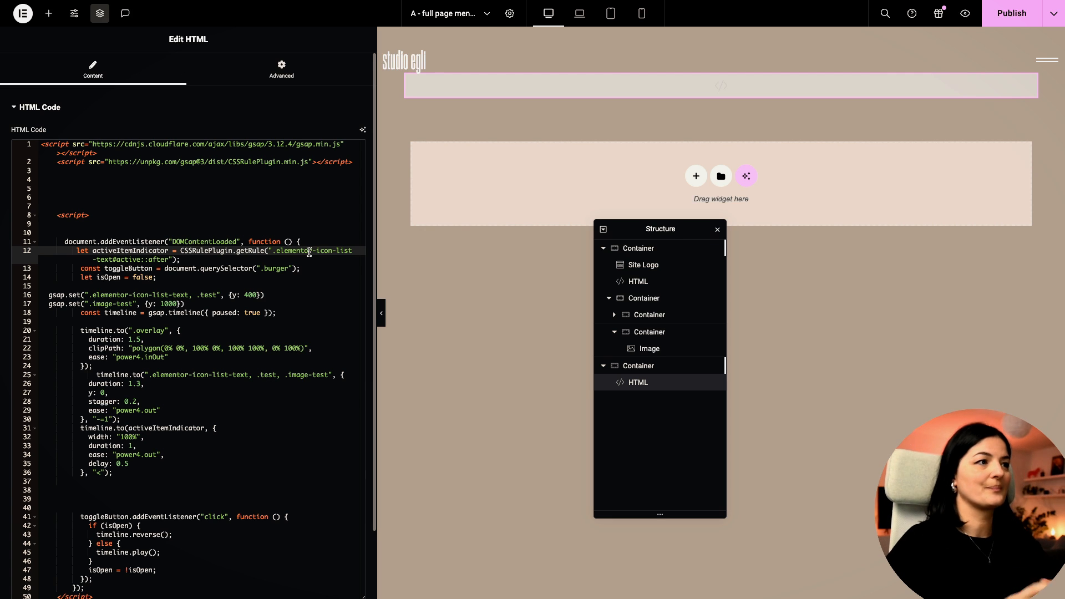
Step: Highlight the .test, .image-test, .overlay and staggered animation targets, expanding the left-column container
{"action": "left_click_drag", "start_coordinate": [195, 294], "coordinate": [217, 294]}
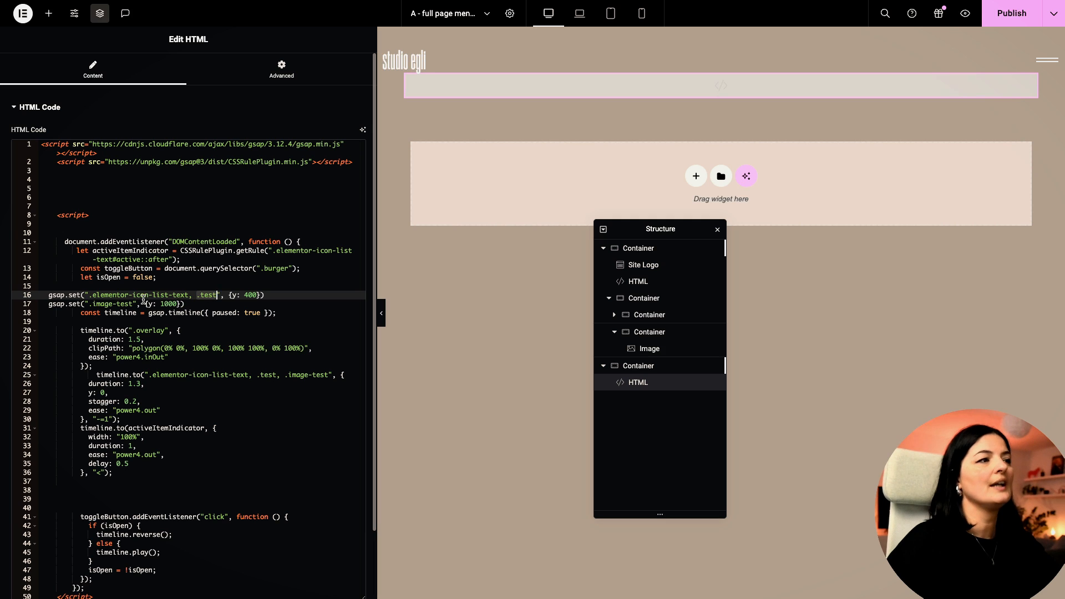
{"action": "left_click_drag", "start_coordinate": [88, 304], "coordinate": [135, 304]}
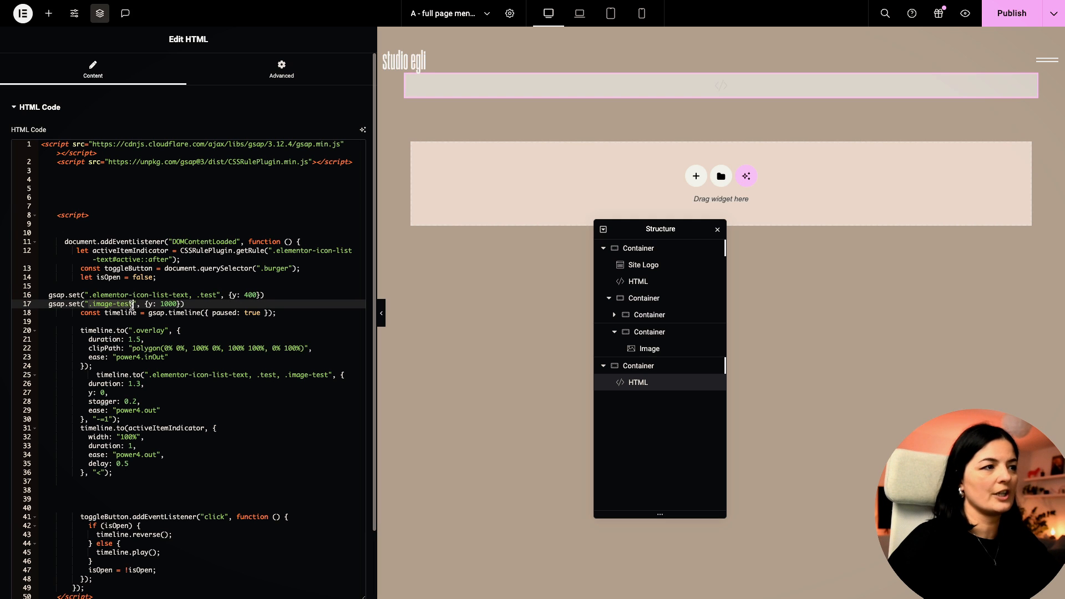
{"action": "left_click_drag", "start_coordinate": [198, 295], "coordinate": [219, 295]}
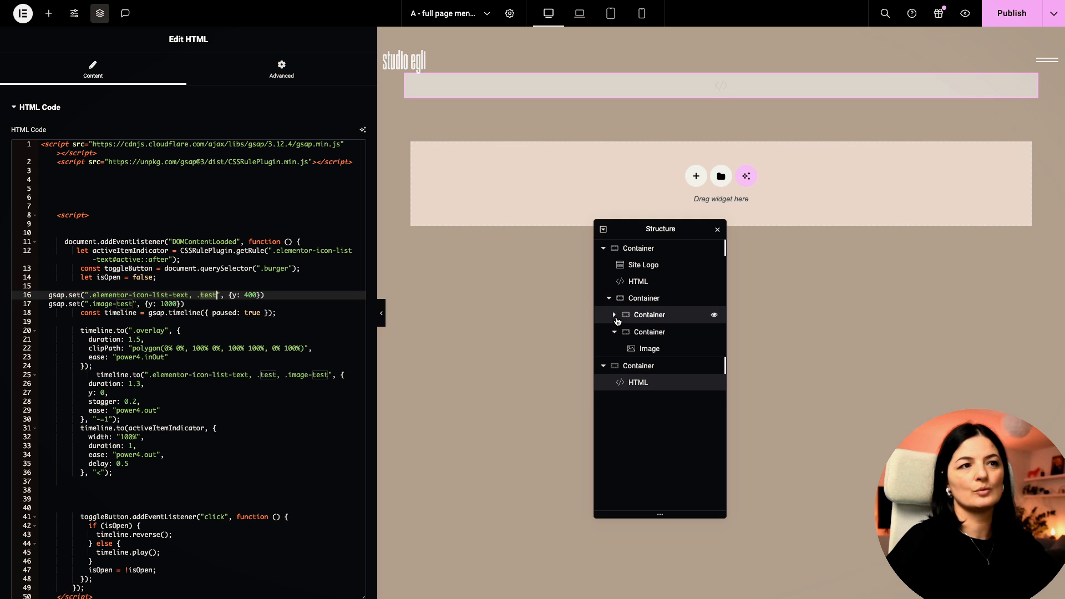
{"action": "left_click", "coordinate": [614, 315]}
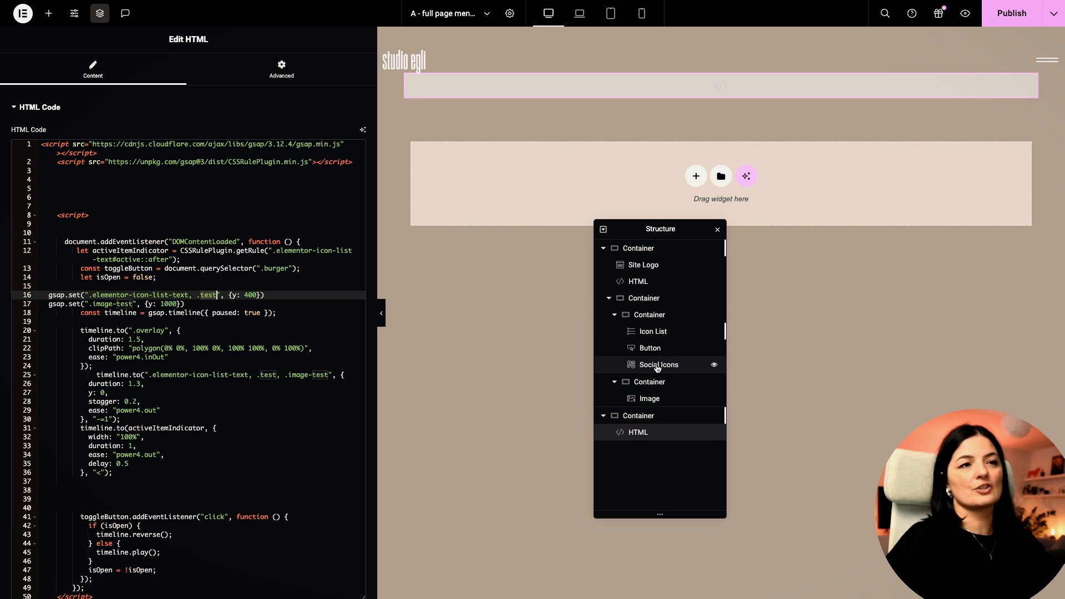
{"action": "left_click_drag", "start_coordinate": [88, 304], "coordinate": [133, 304]}
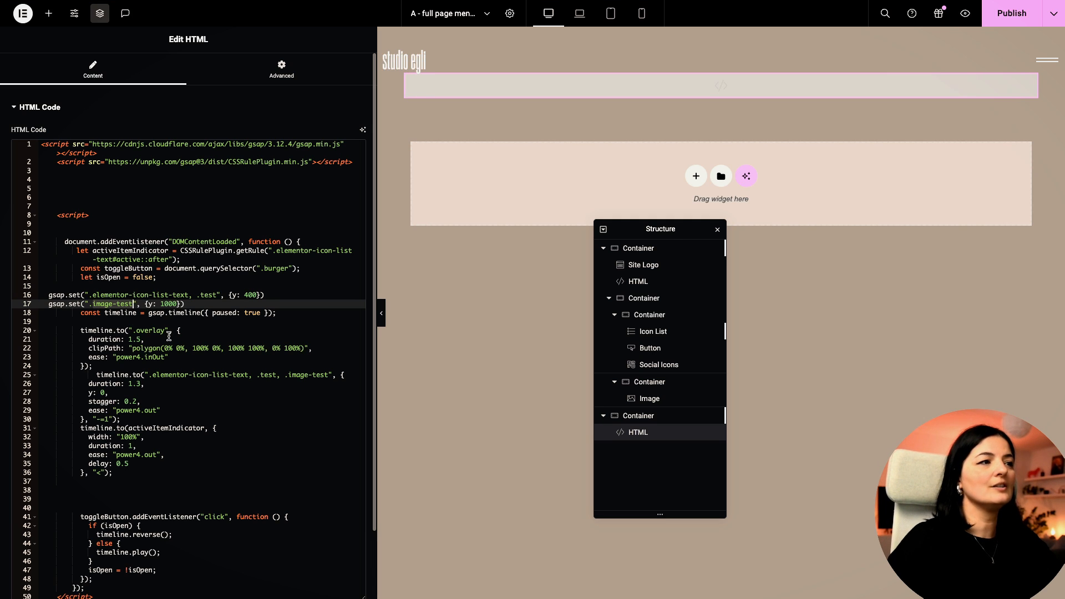
{"action": "left_click_drag", "start_coordinate": [151, 376], "coordinate": [331, 375]}
{"action": "left_click_drag", "start_coordinate": [136, 331], "coordinate": [162, 332]}
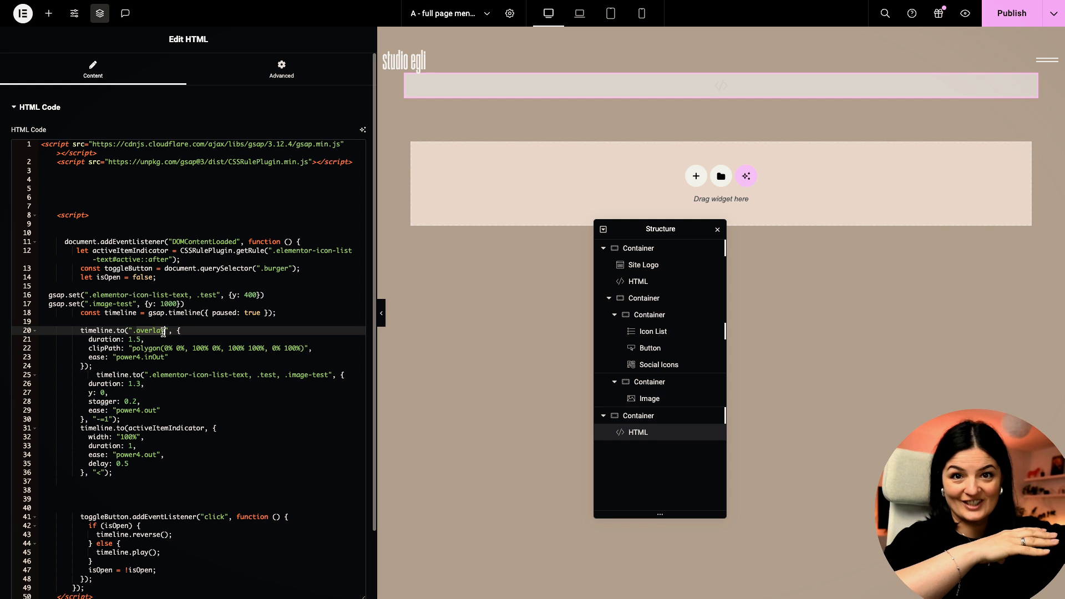
{"action": "scroll", "coordinate": [166, 333], "scroll_direction": "down", "scroll_amount": 2}
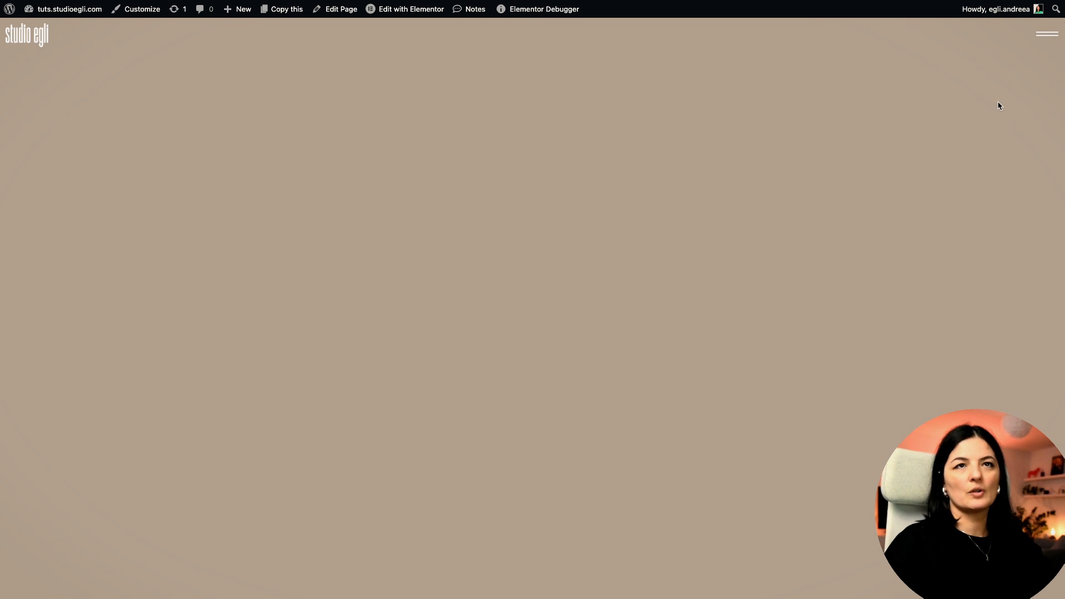
{"action": "left_click", "coordinate": [1049, 36]}
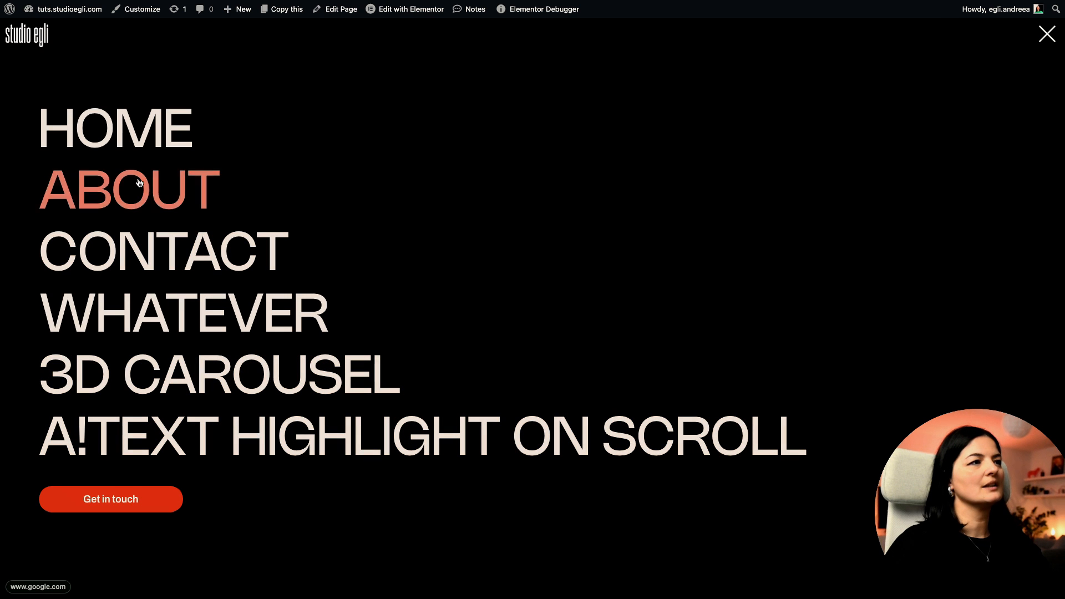
{"action": "left_click", "coordinate": [1040, 39]}
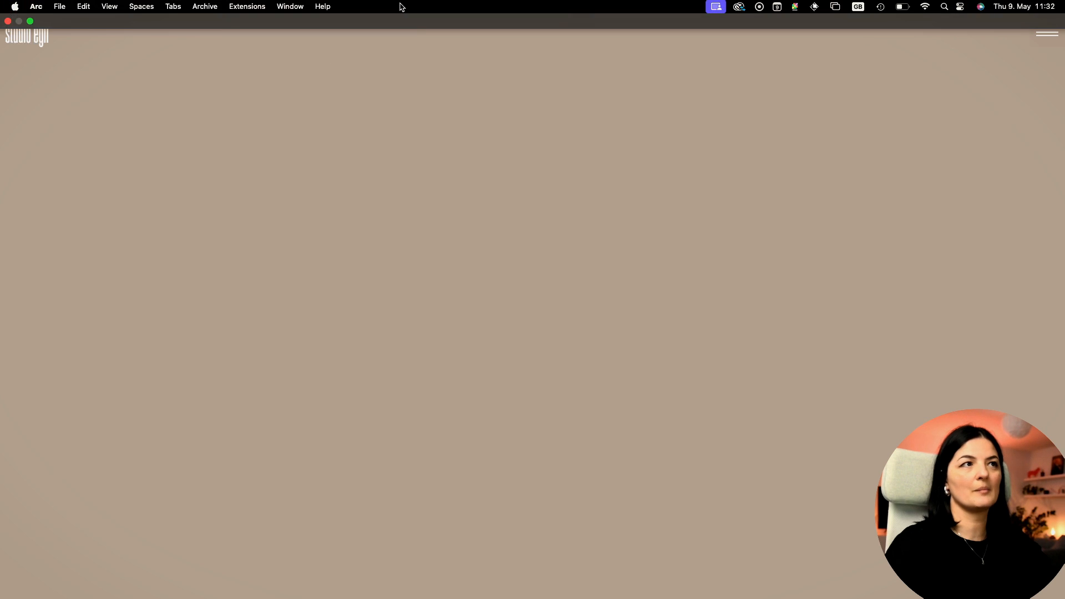
Step: Open the A - full page menu page in Elementor and open its HTML widget script
{"action": "left_click", "coordinate": [400, 7]}
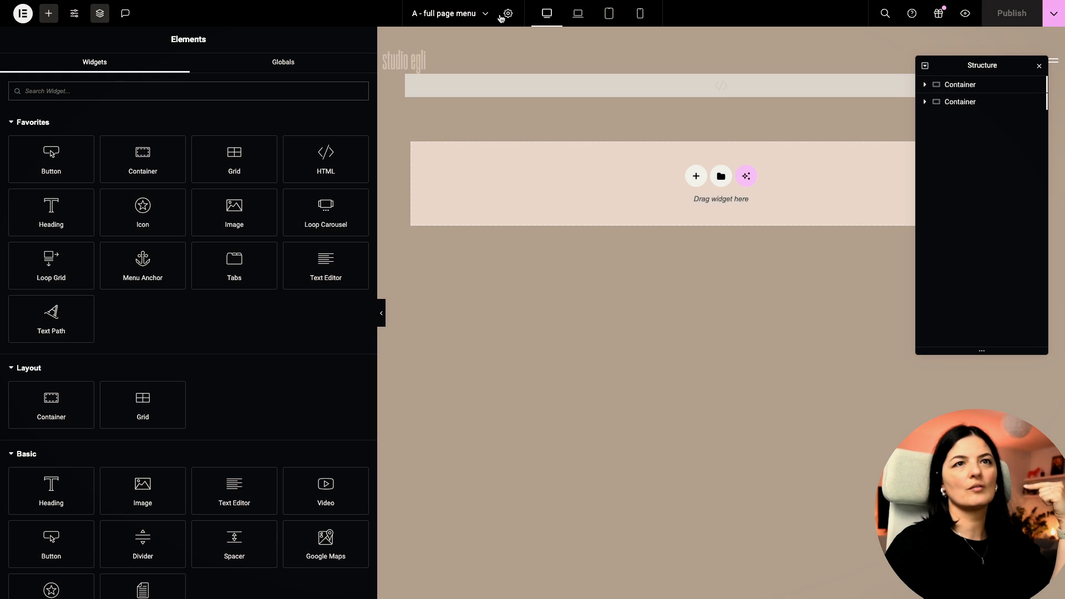
{"action": "left_click", "coordinate": [925, 85]}
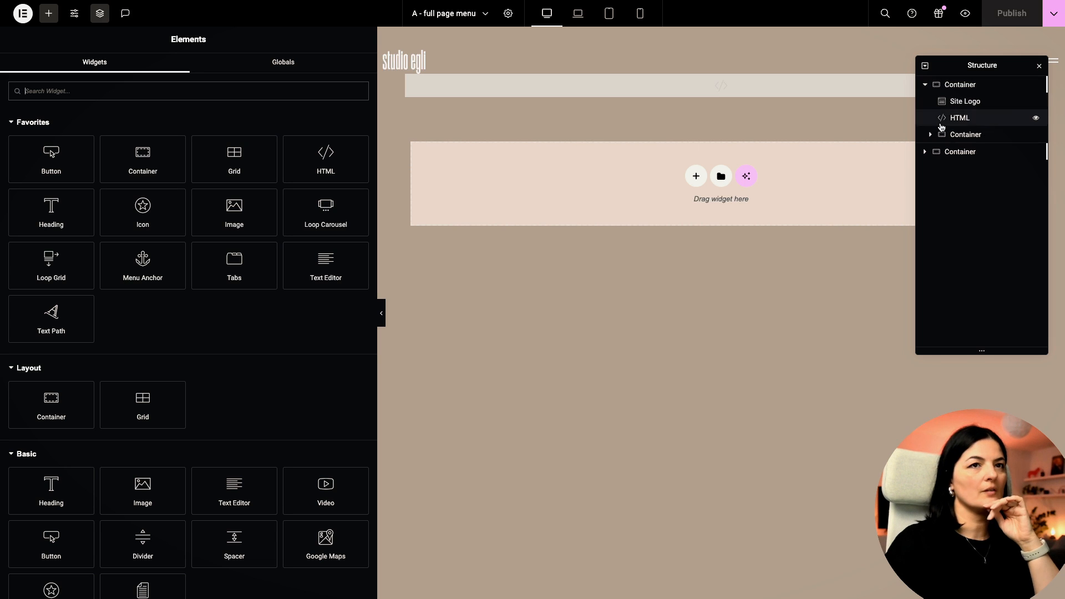
{"action": "left_click", "coordinate": [925, 157]}
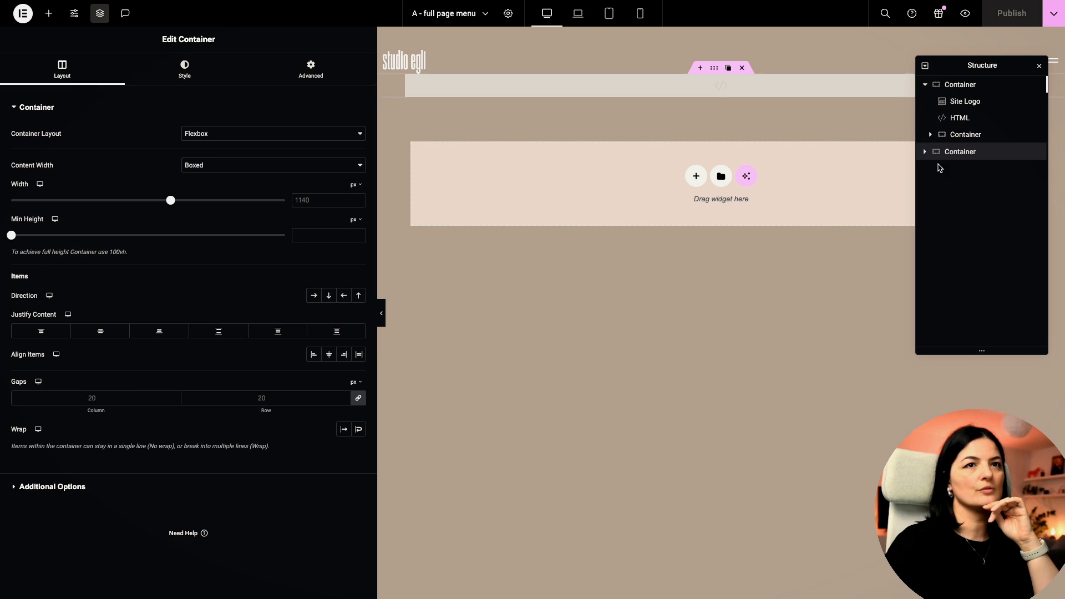
{"action": "left_click", "coordinate": [925, 154]}
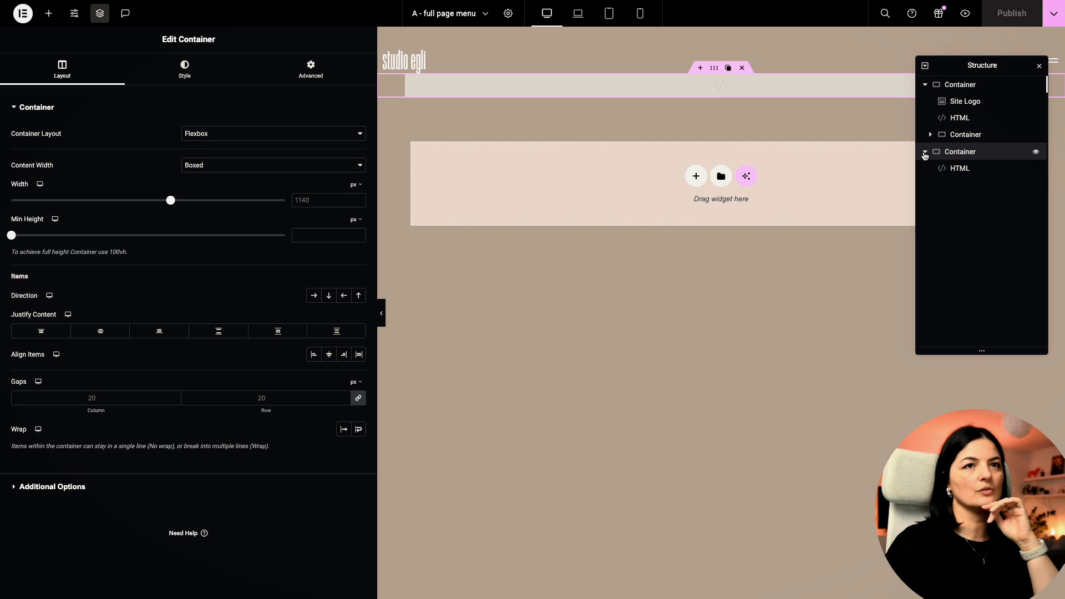
{"action": "left_click", "coordinate": [960, 168]}
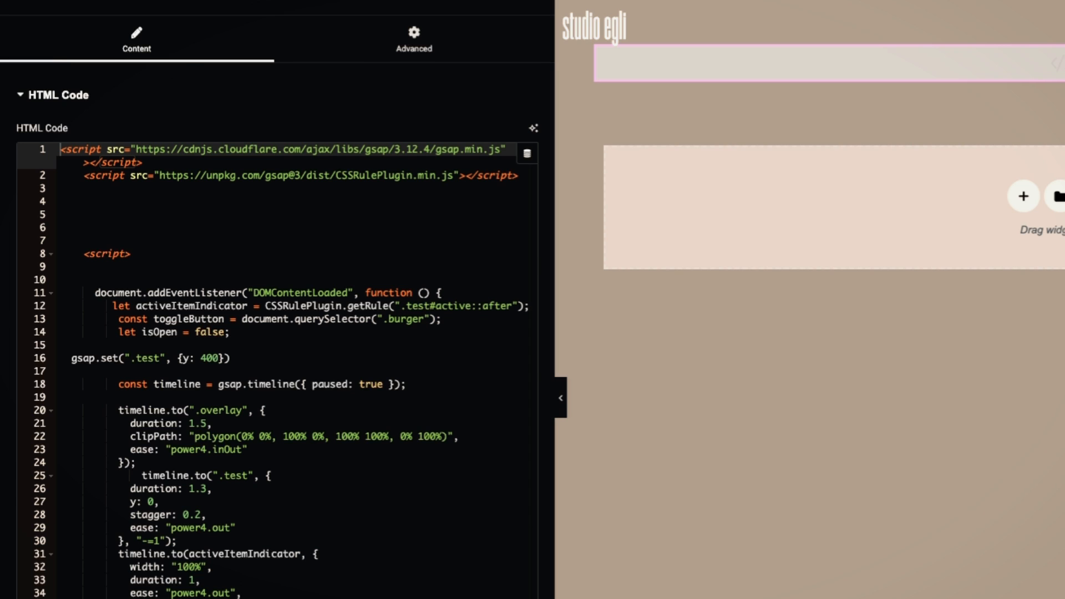
Step: Confirm the menu's CSS class is test, then return to the script after line 24's overlay animation
{"action": "left_click", "coordinate": [477, 47]}
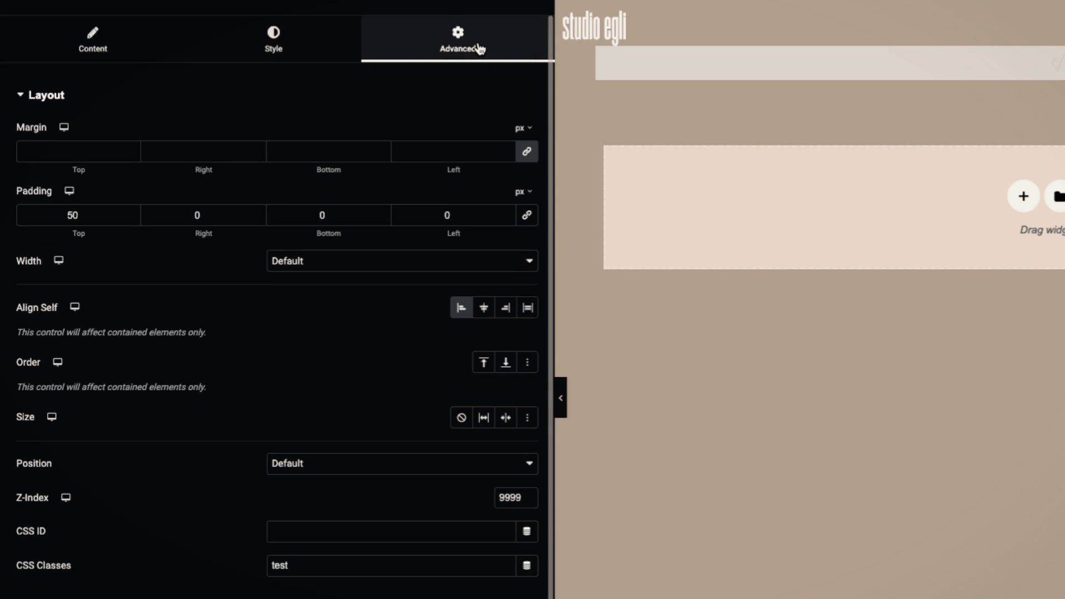
{"action": "left_click", "coordinate": [332, 565]}
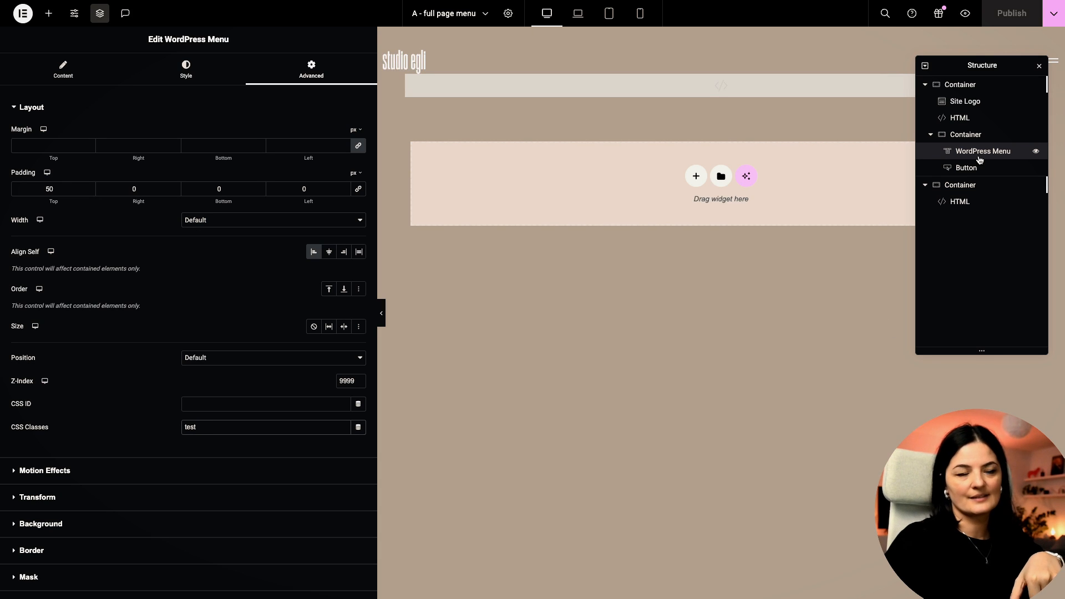
{"action": "left_click", "coordinate": [966, 203]}
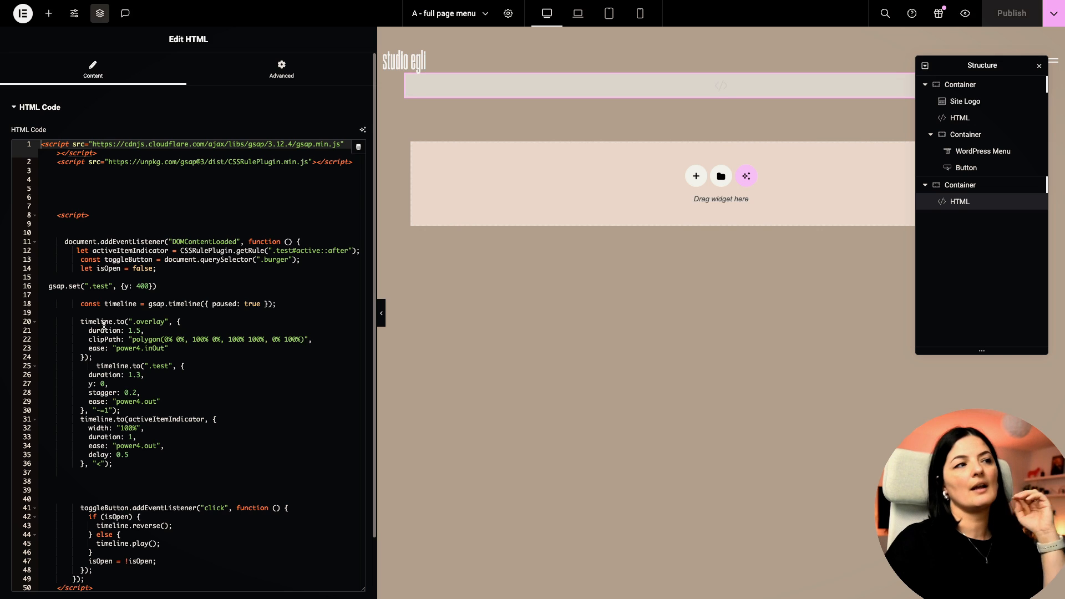
{"action": "left_click", "coordinate": [228, 359]}
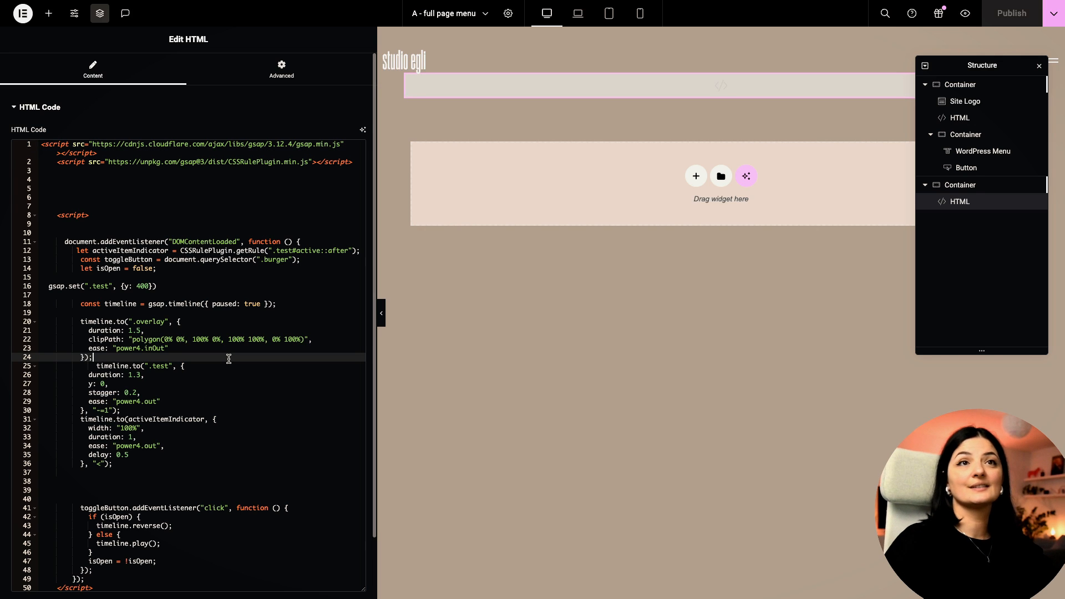